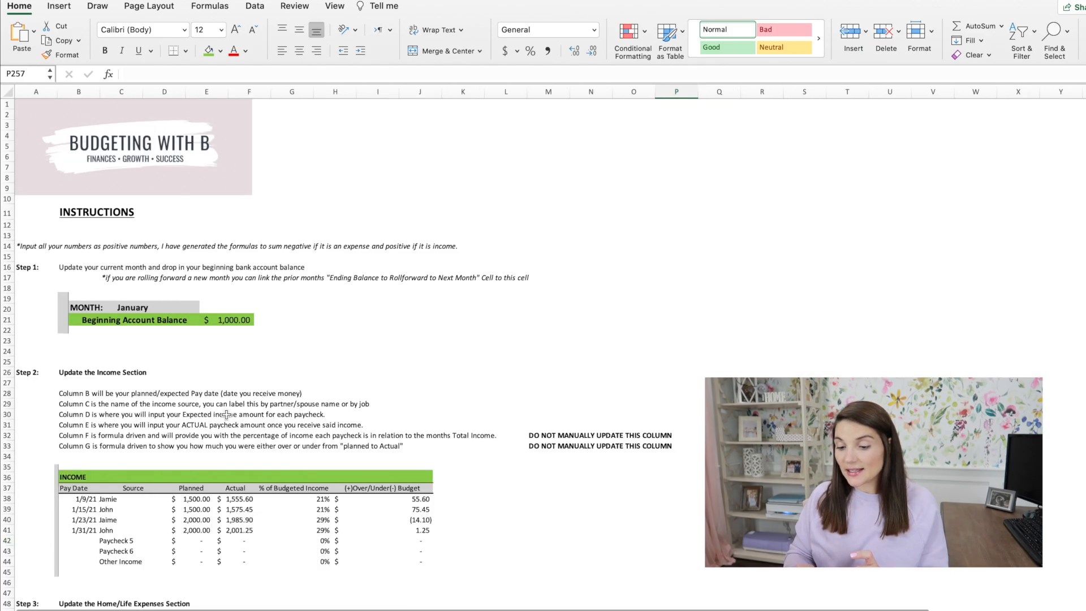
Step: Review the instructions sheet's numbered steps for filling in the budget template
scroll(226, 416, "down", 10)
scroll(226, 415, "down", 20)
scroll(226, 414, "up", 20)
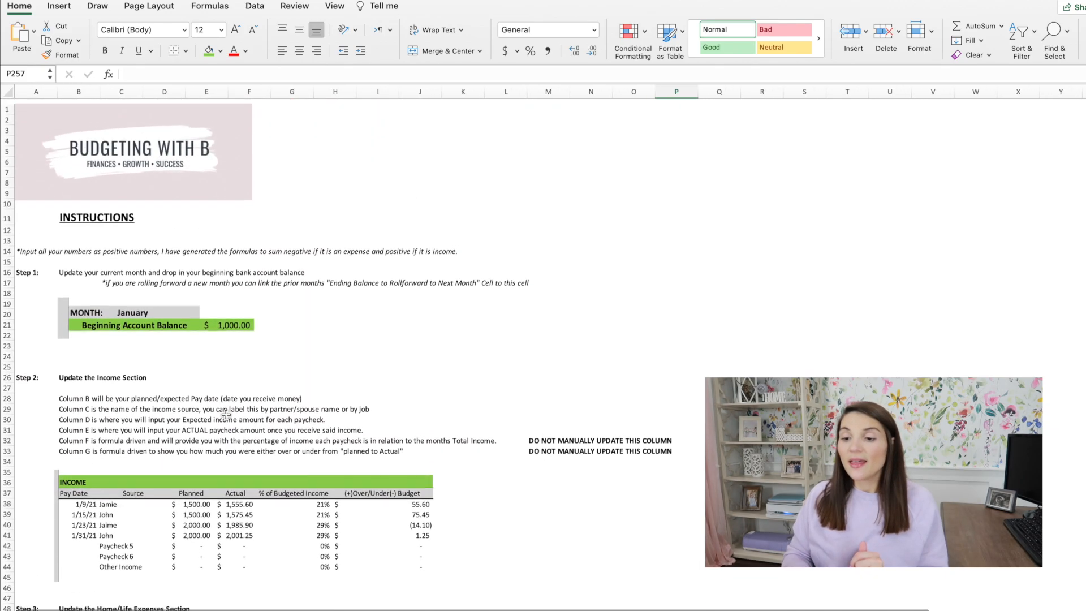
scroll(226, 414, "down", 1)
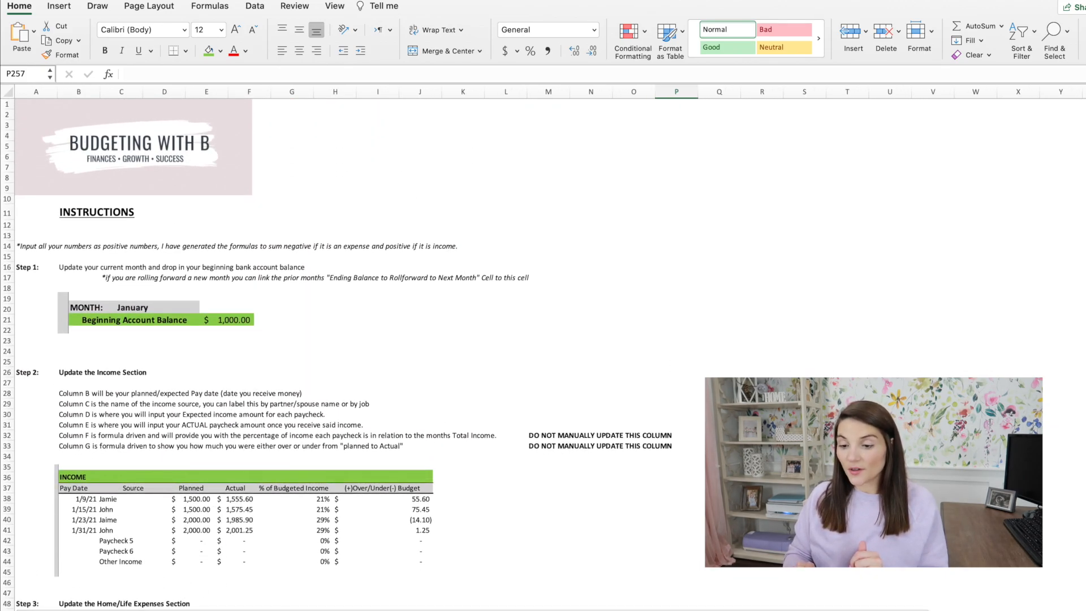
Step: Switch to the January budget sheet and inspect its month and beginning account balance cells
left_click(102, 610)
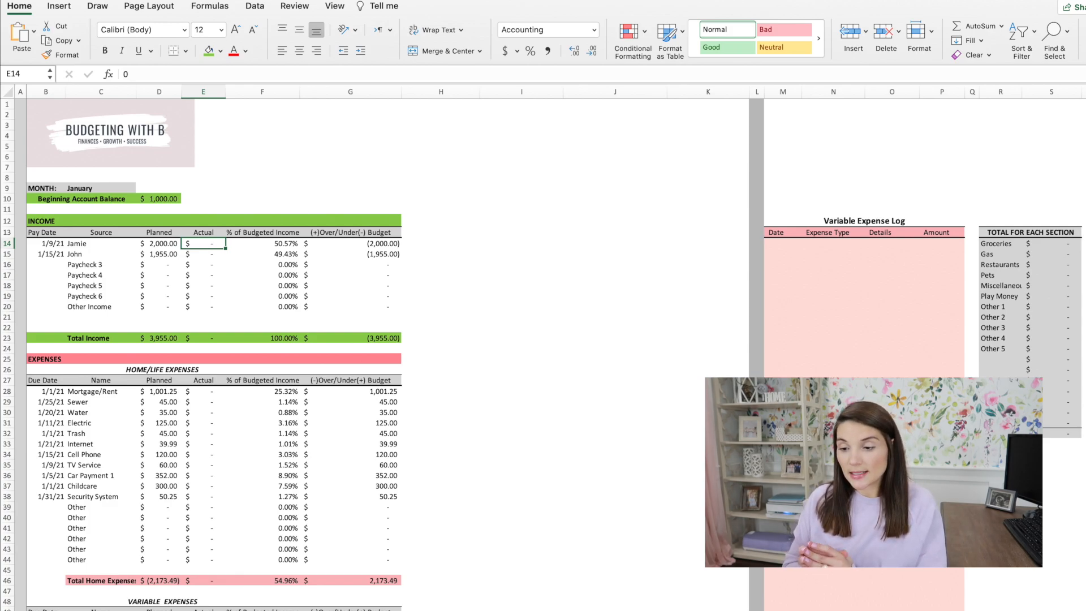
left_click(473, 218)
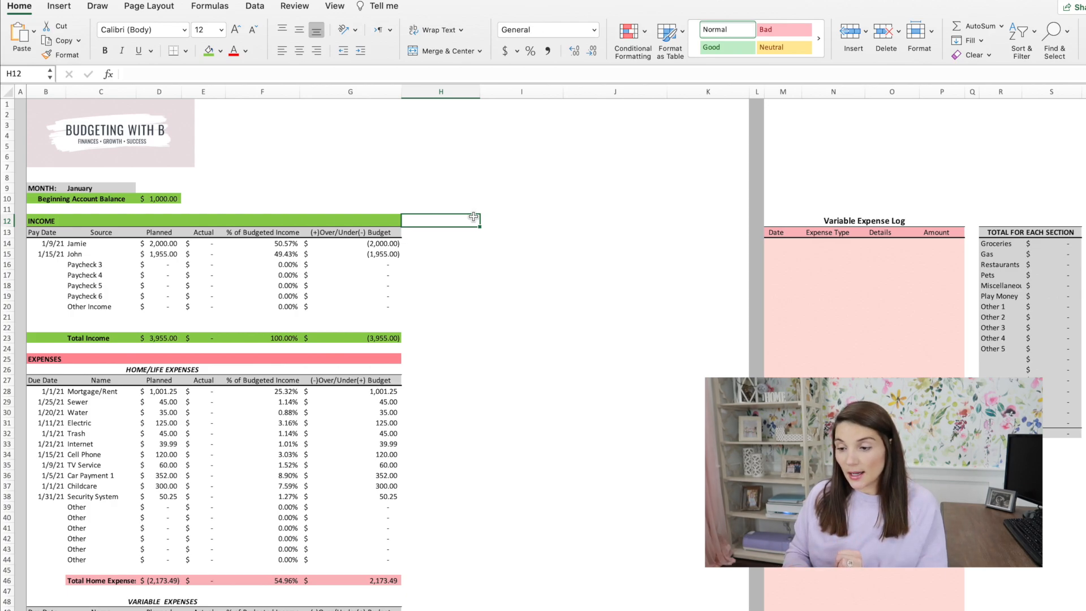
scroll(473, 217, "down", 1)
scroll(473, 217, "up", 1)
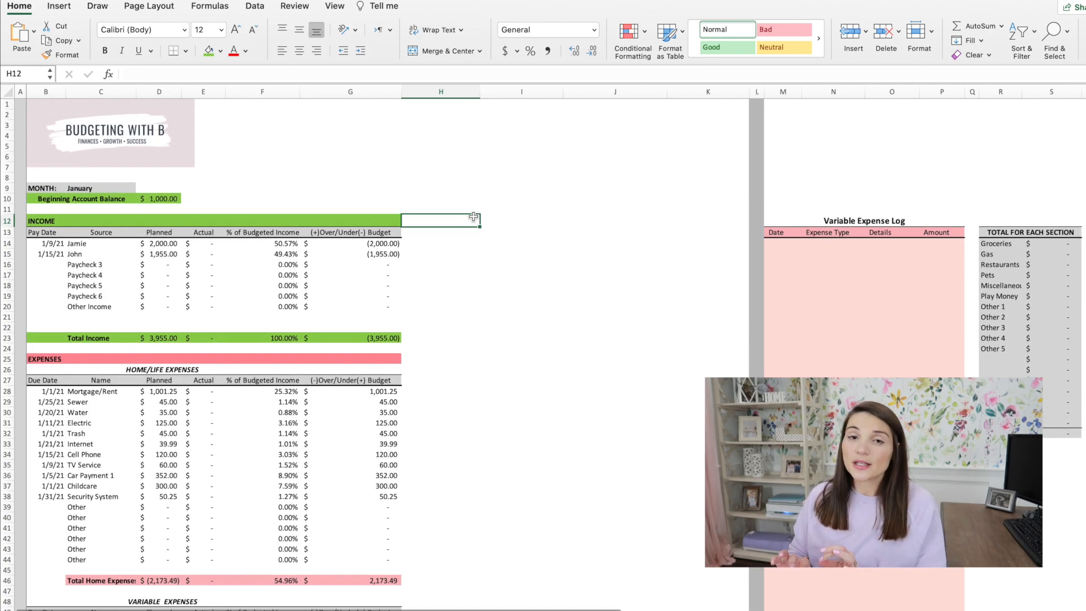
left_click(218, 190)
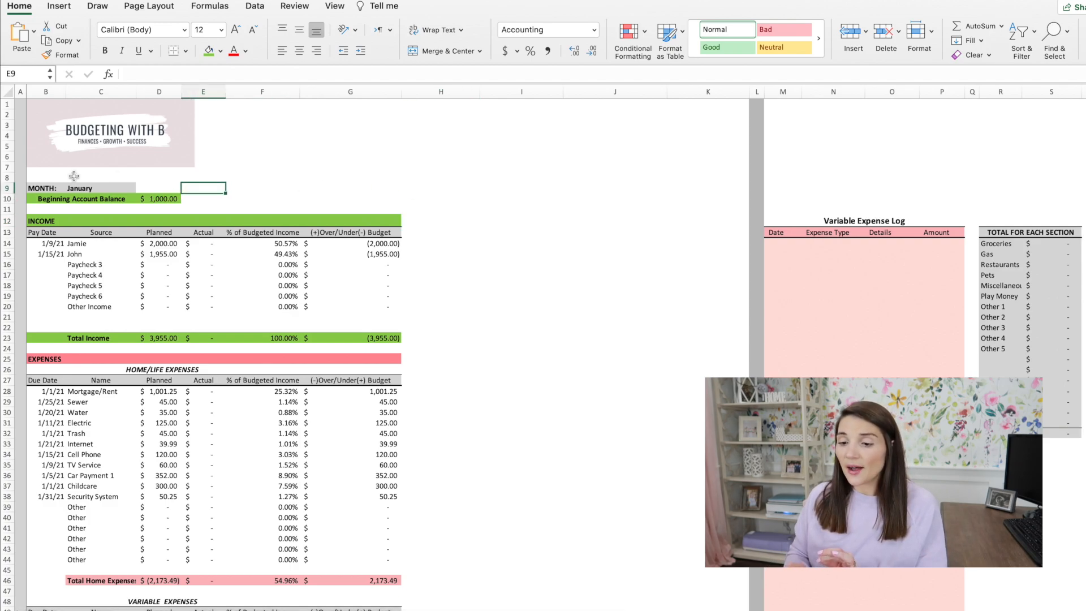
left_click(80, 188)
left_click(164, 200)
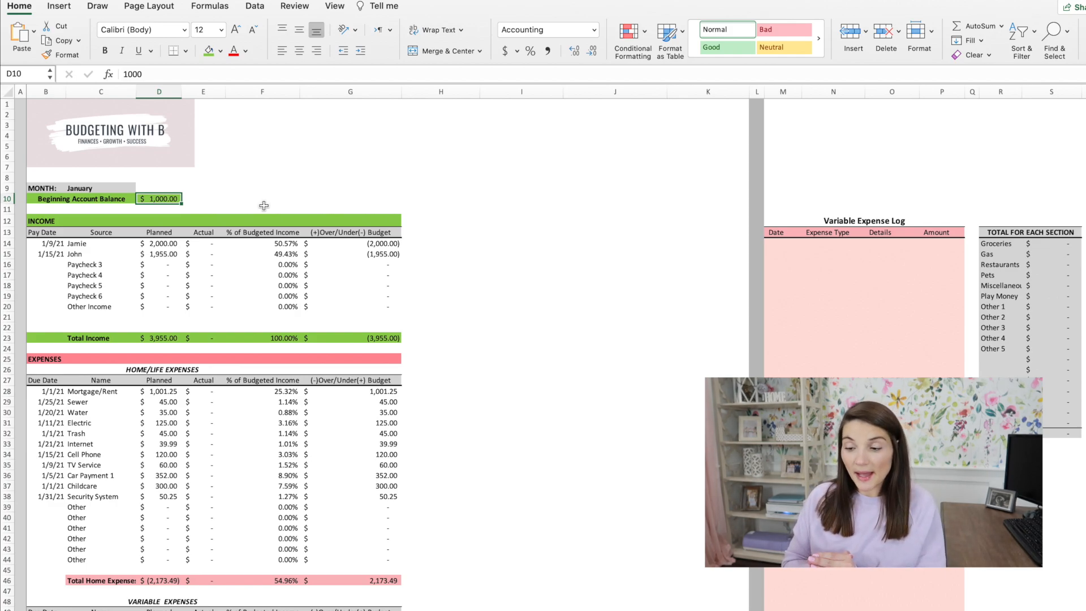
Step: Look over the layout of the budget sheet from the beginning balance through the income and expense sections
scroll(96, 221, "down", 2)
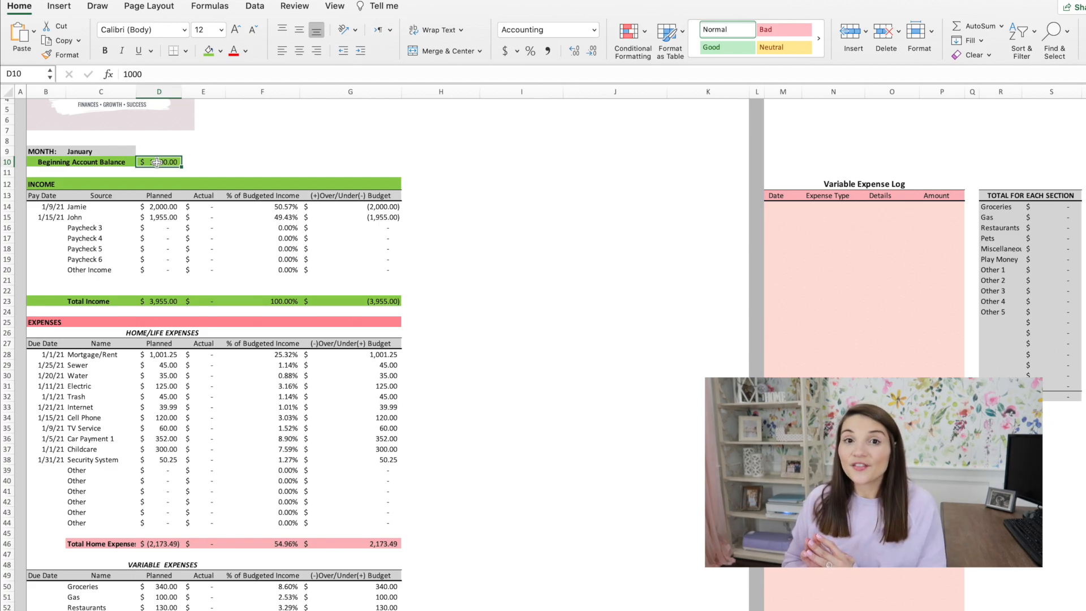
scroll(156, 162, "down", 1)
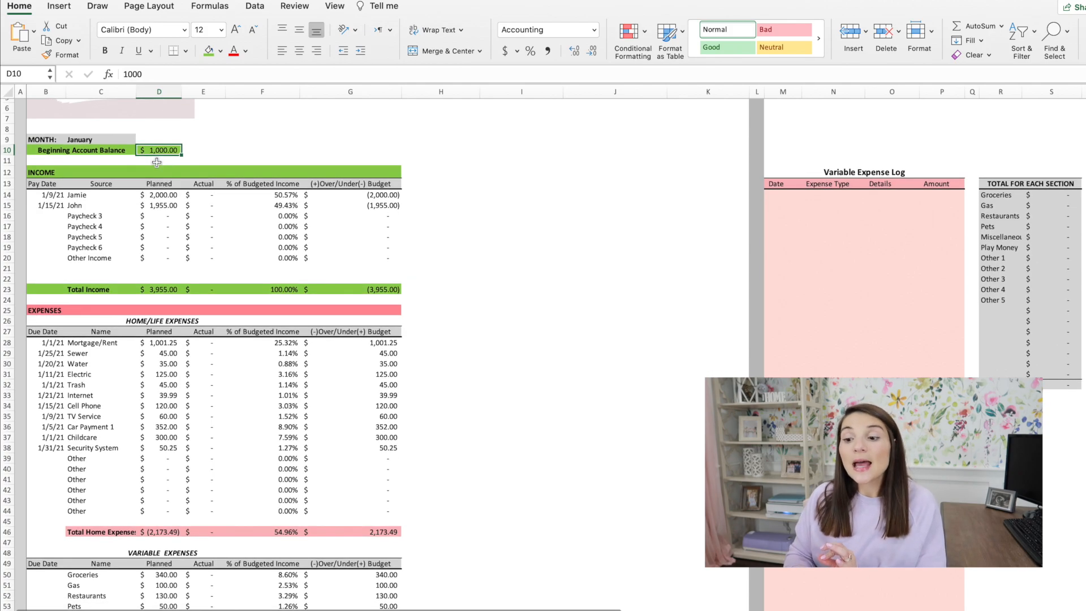
scroll(156, 163, "down", 2)
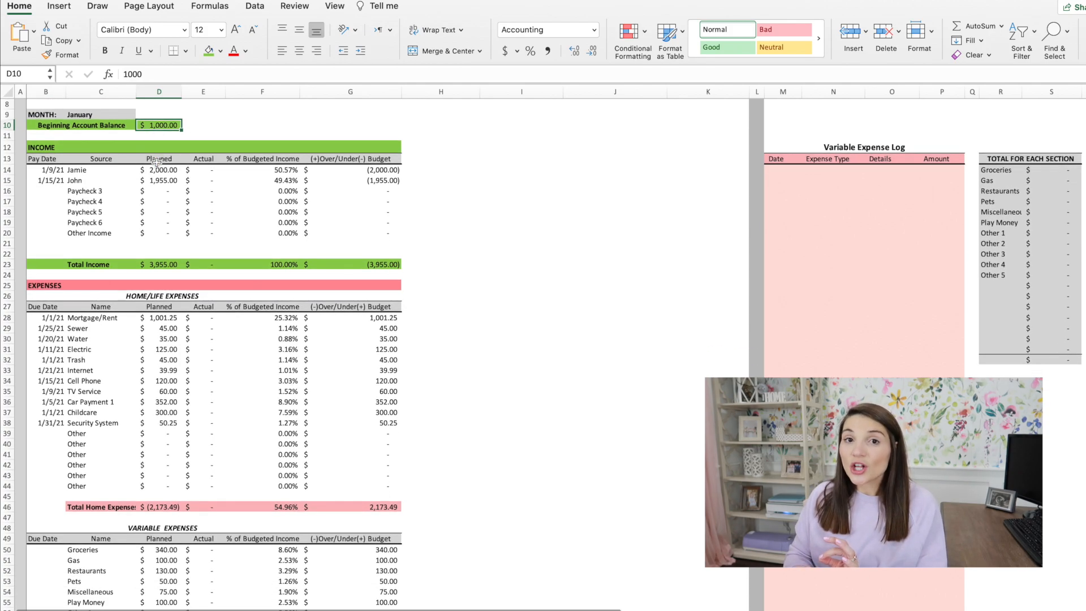
scroll(157, 162, "down", 1)
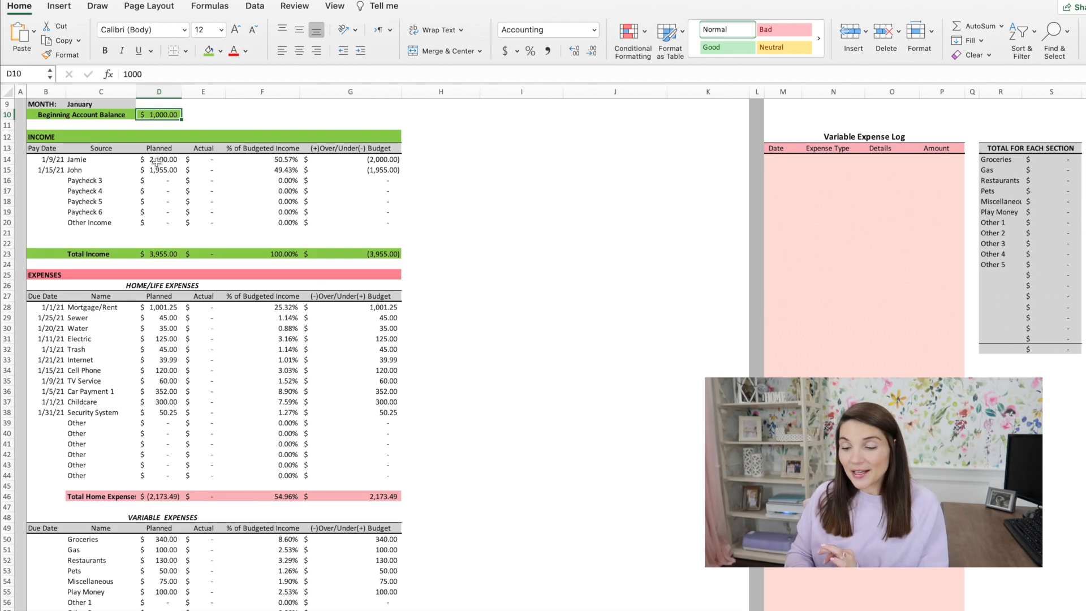
scroll(157, 162, "up", 8)
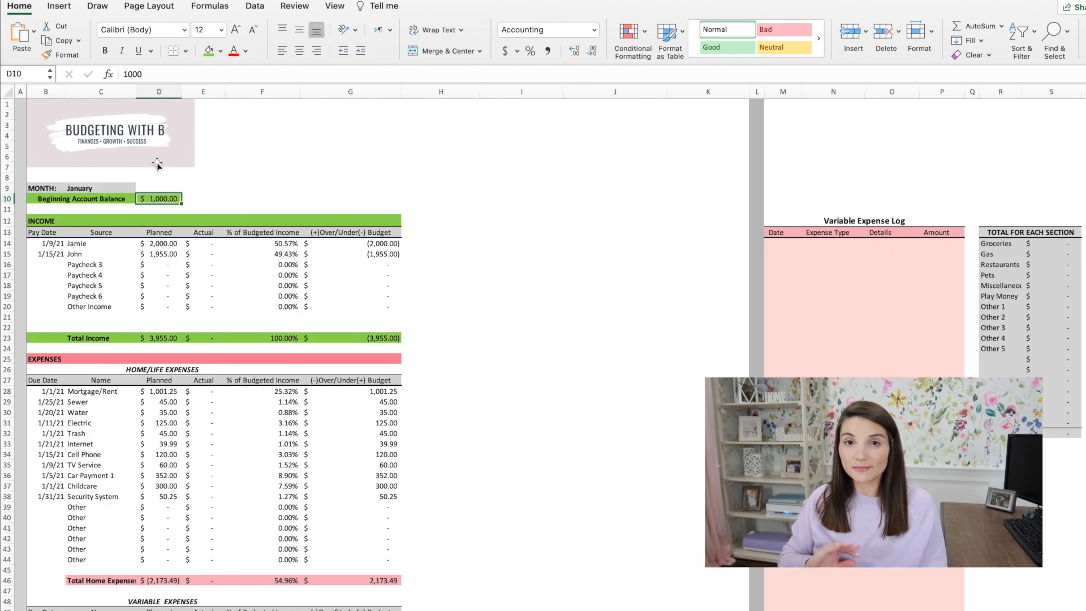
scroll(496, 245, "down", 2)
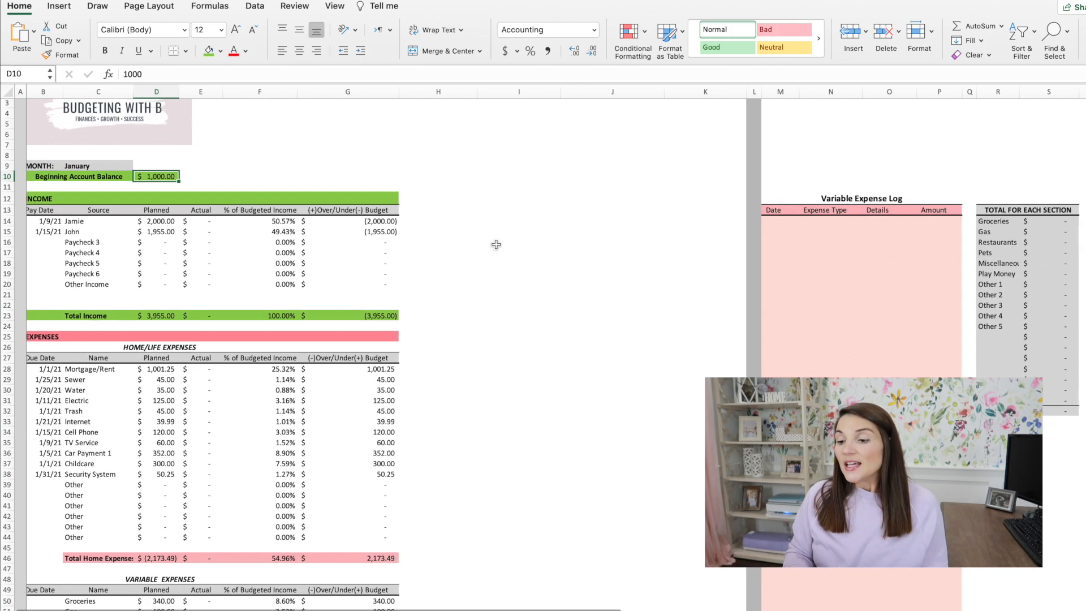
scroll(496, 244, "down", 1)
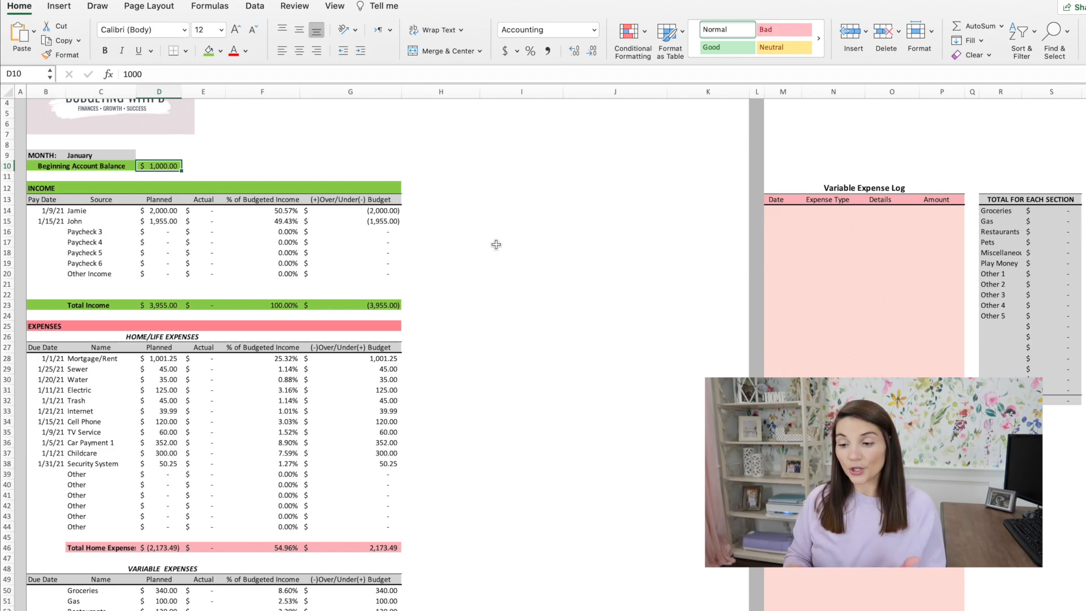
scroll(496, 244, "up", 2)
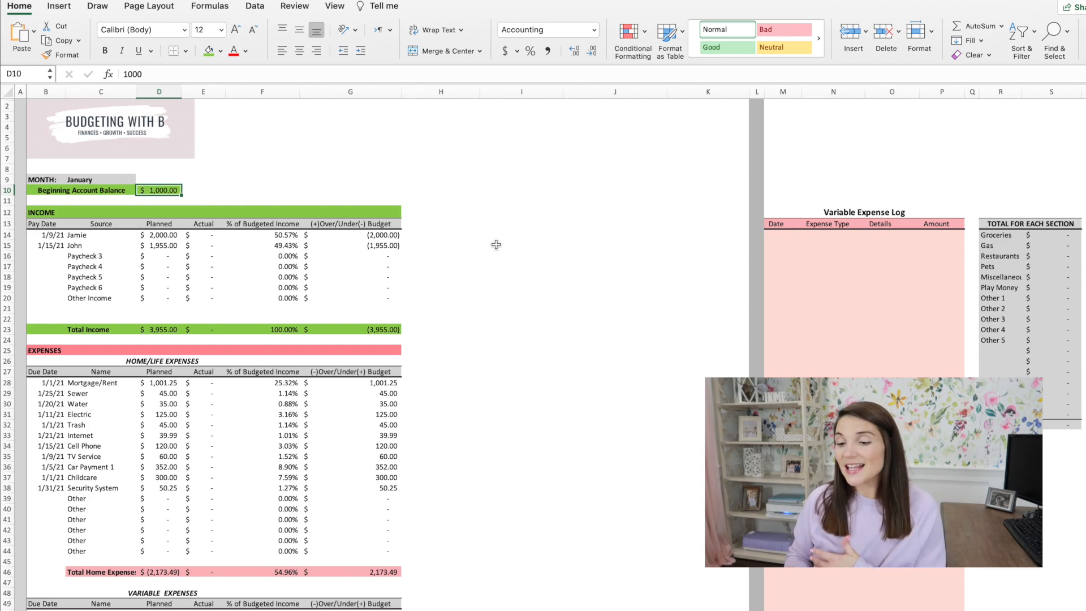
scroll(496, 244, "up", 1)
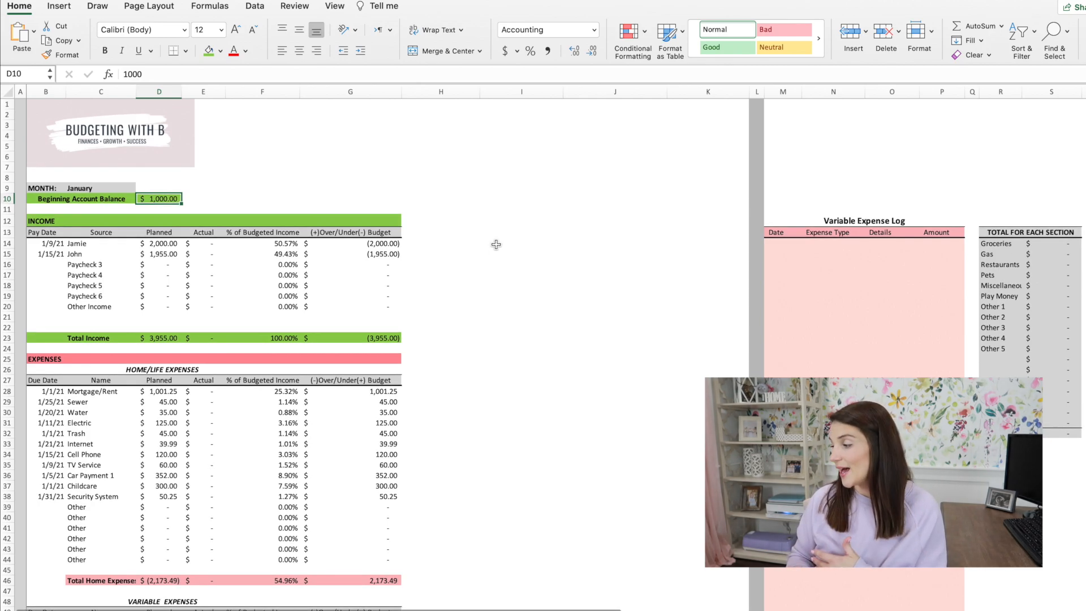
scroll(496, 245, "down", 5)
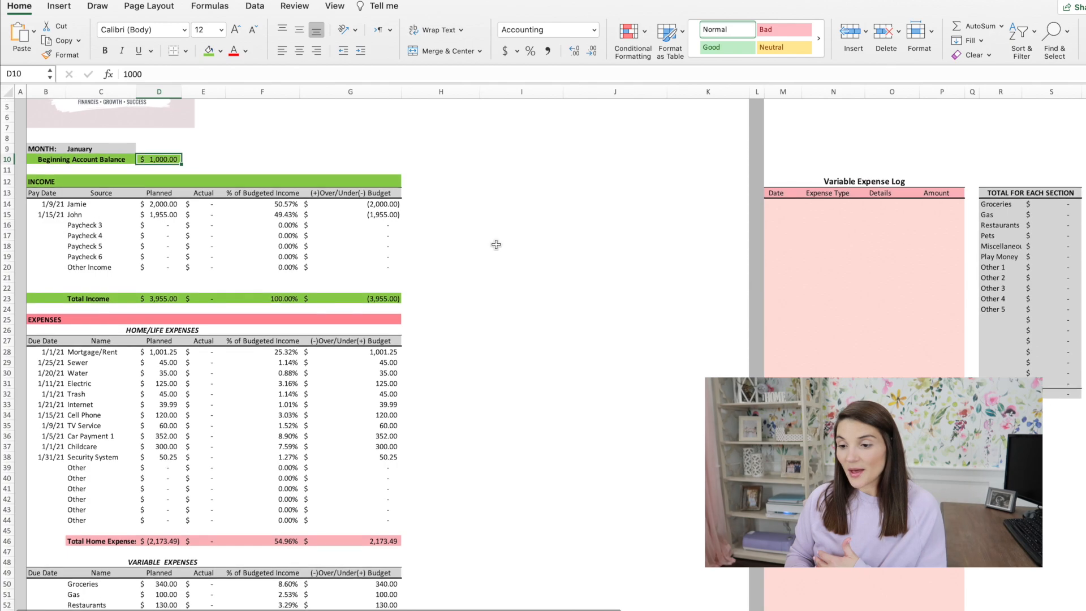
scroll(496, 245, "up", 3)
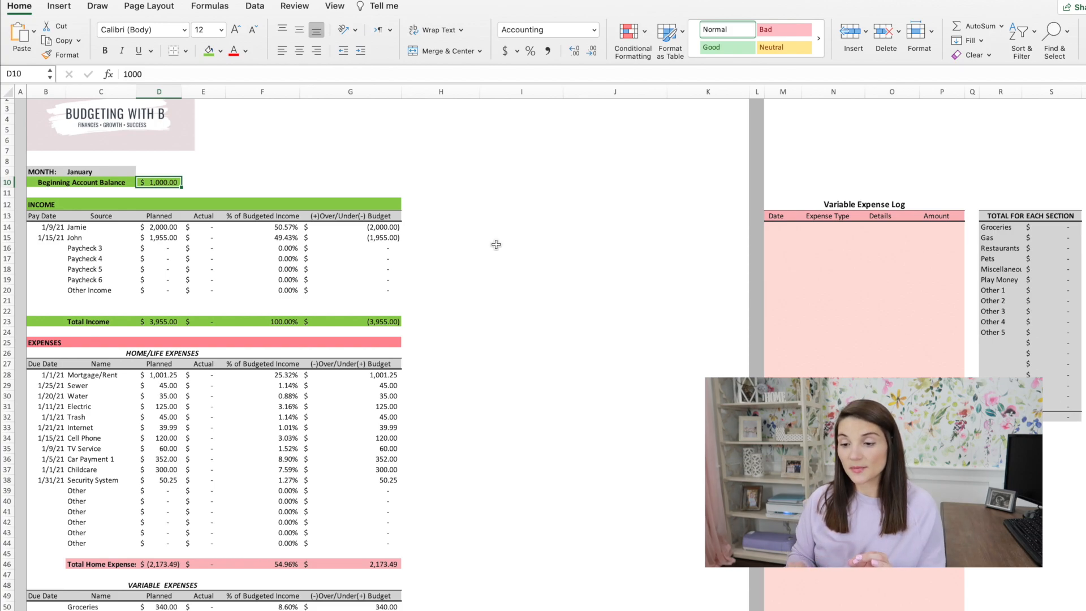
Step: Examine the planned amounts of the first two paychecks and the unused source rows from Paycheck 3 to Other Income
left_click(164, 227)
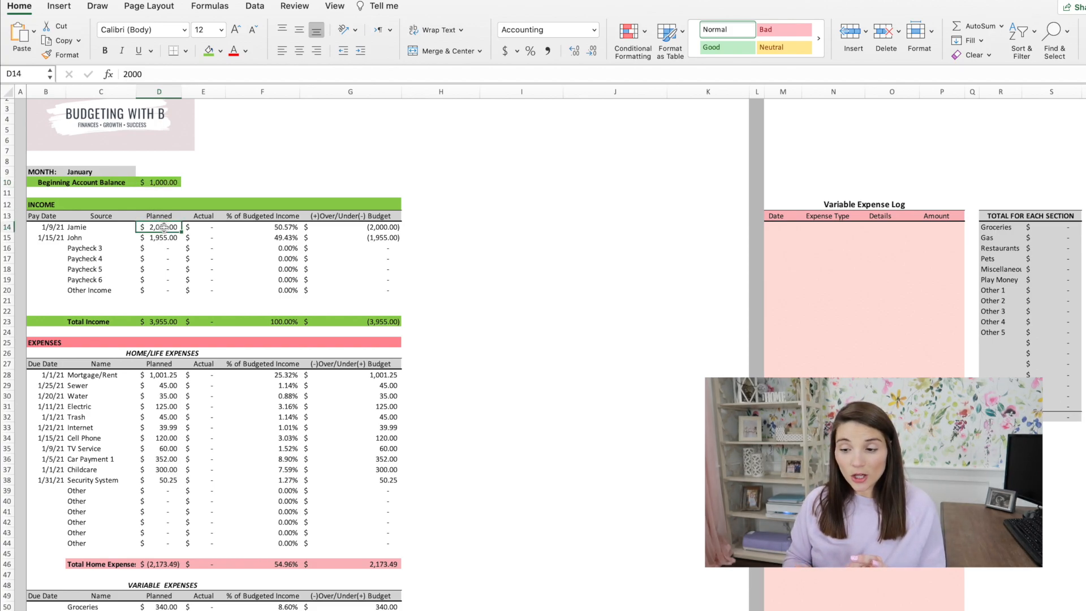
left_click(175, 238)
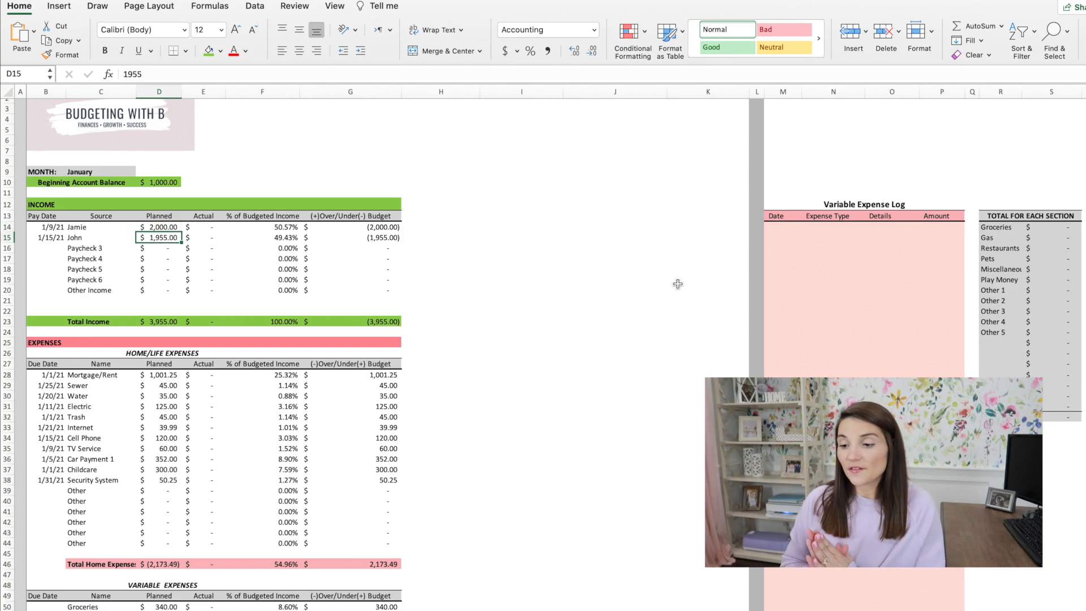
left_click(171, 228)
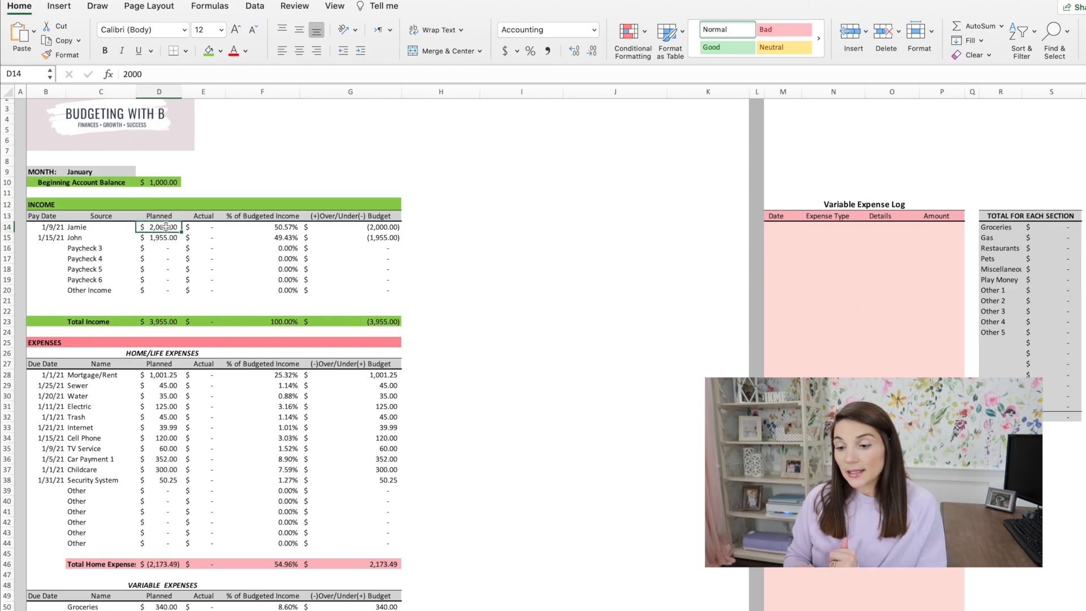
left_click(168, 237)
left_click_drag(108, 249, 103, 290)
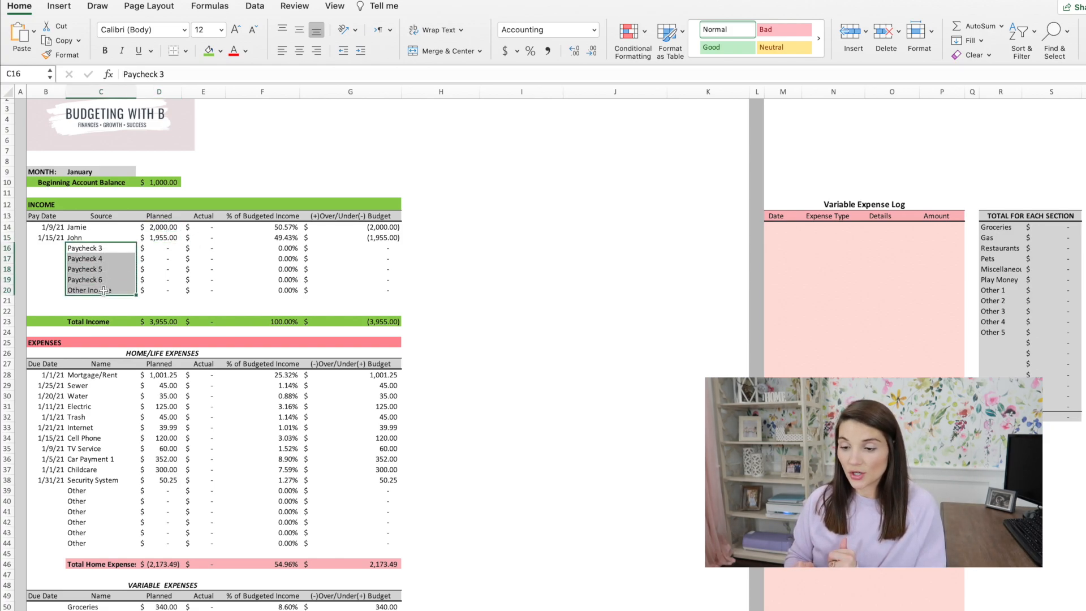
left_click(92, 249)
left_click(172, 244)
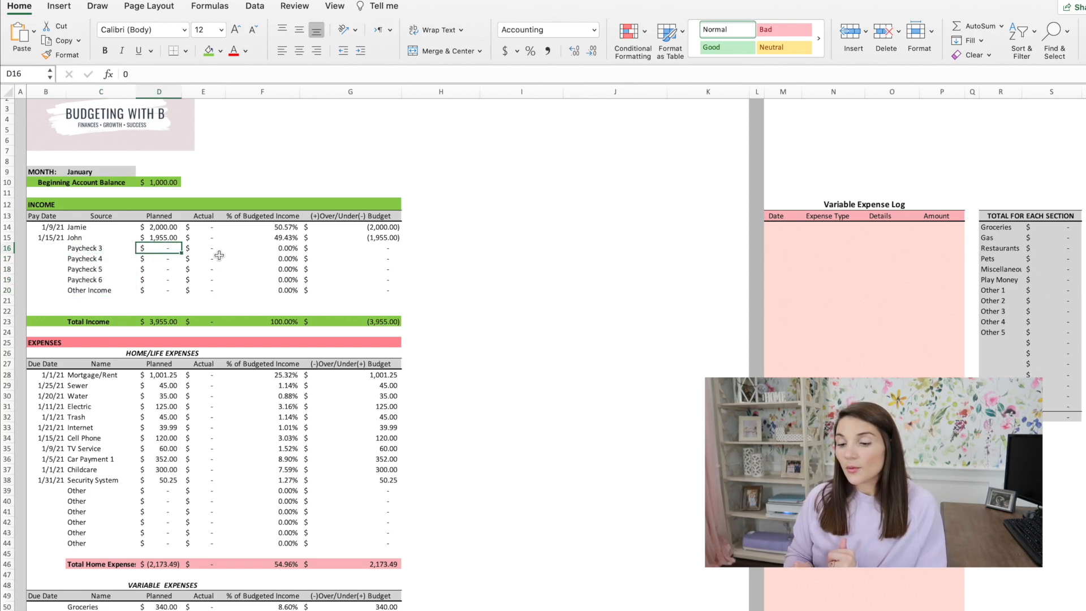
left_click(172, 229)
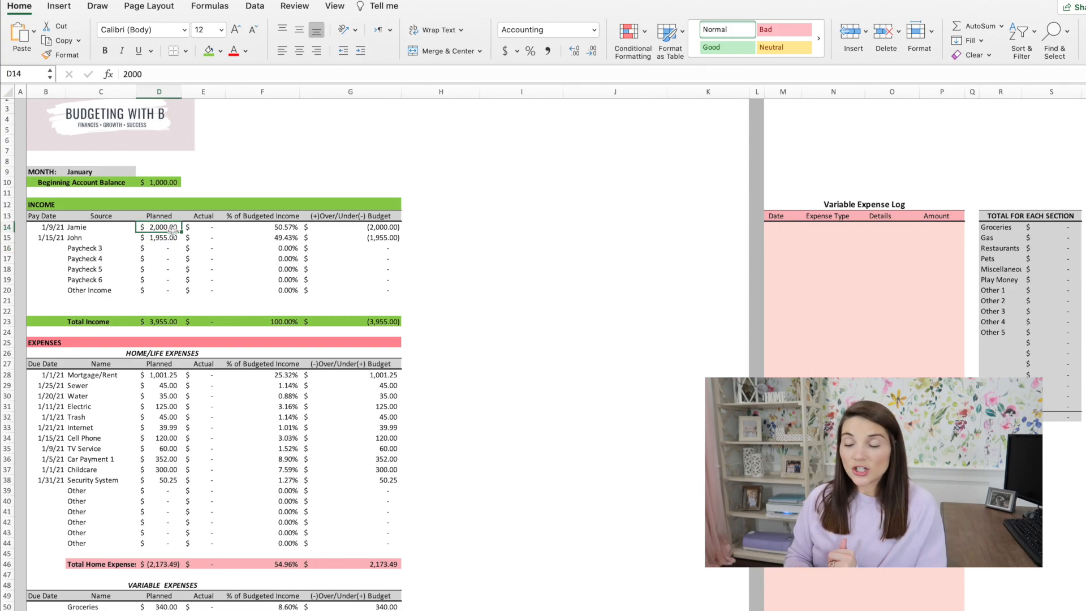
Step: Inspect the first paycheck's budgeted-income percentage and over/under budget formulas, along with its actual amount cell
left_click(282, 228)
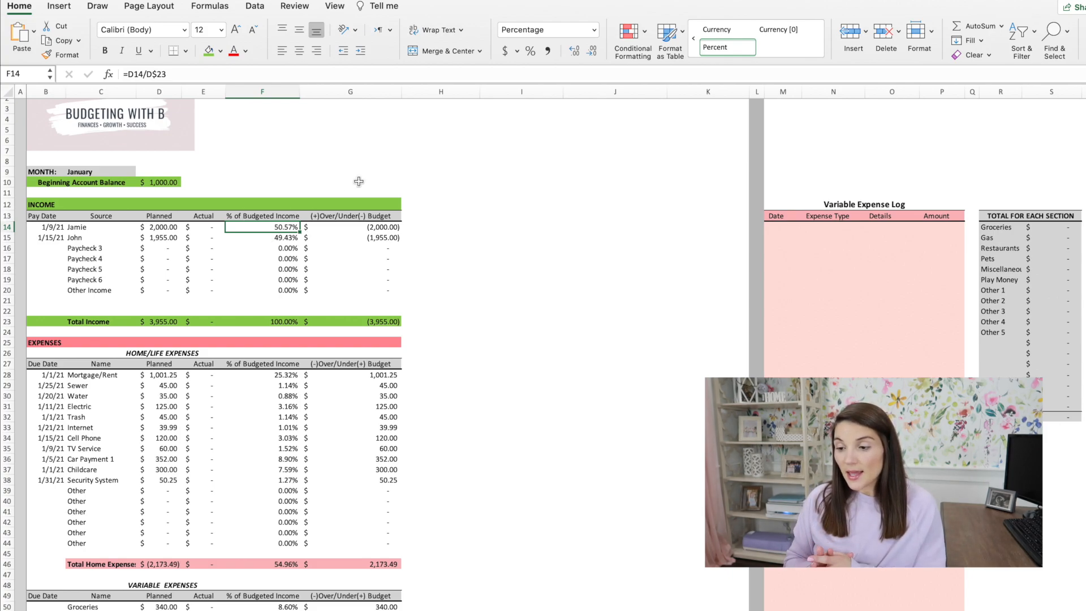
left_click(367, 228)
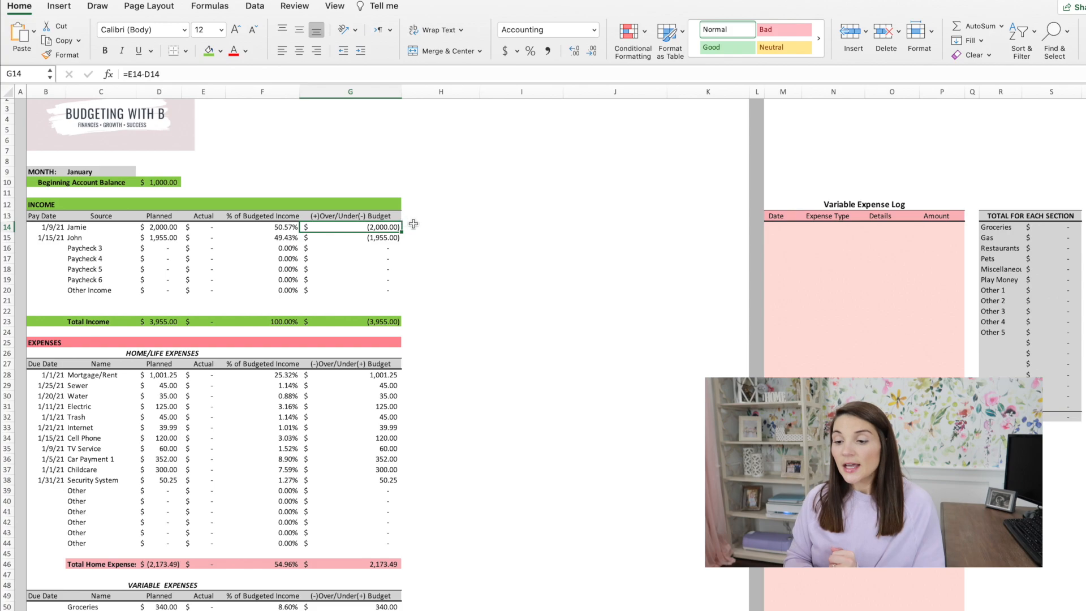
left_click(211, 230)
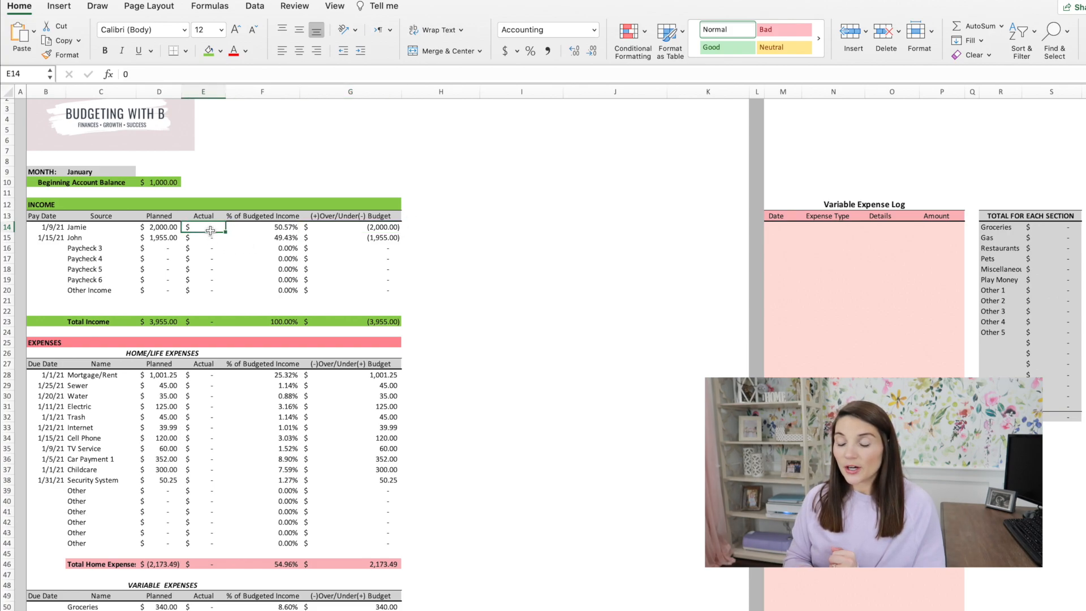
left_click(377, 227)
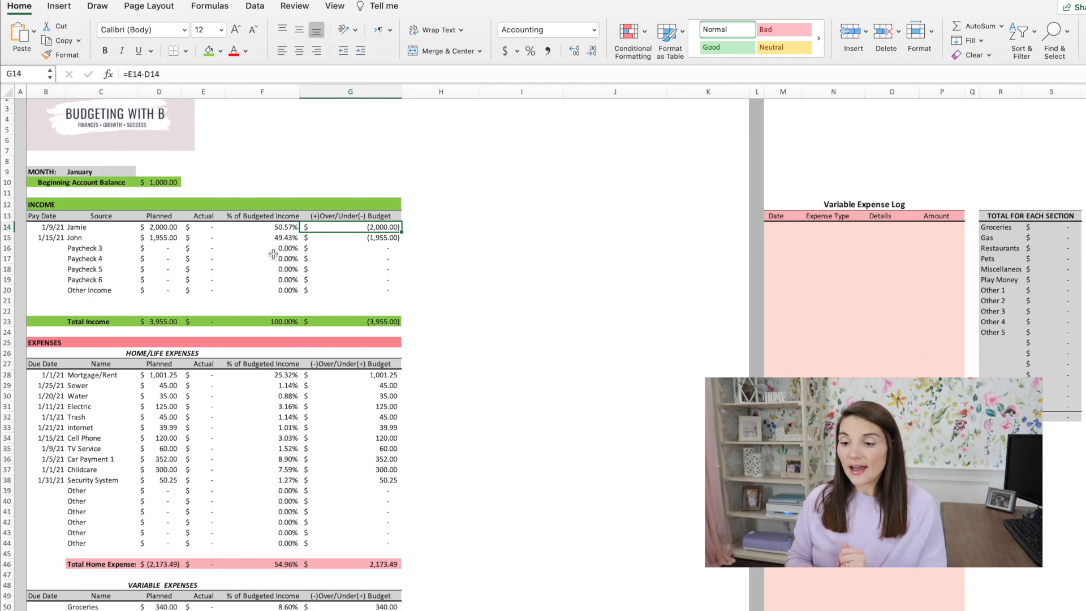
left_click(203, 229)
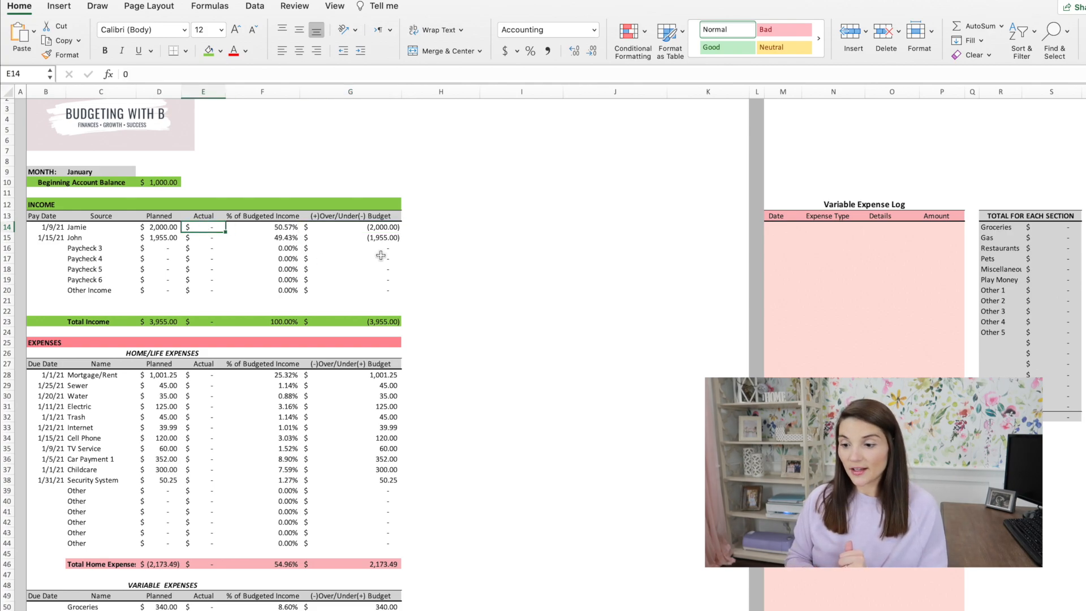
Step: Review the Home/Life and Variable Expenses sections, including the planned Mortgage/Rent amount
scroll(379, 253, "down", 3)
scroll(381, 255, "down", 1)
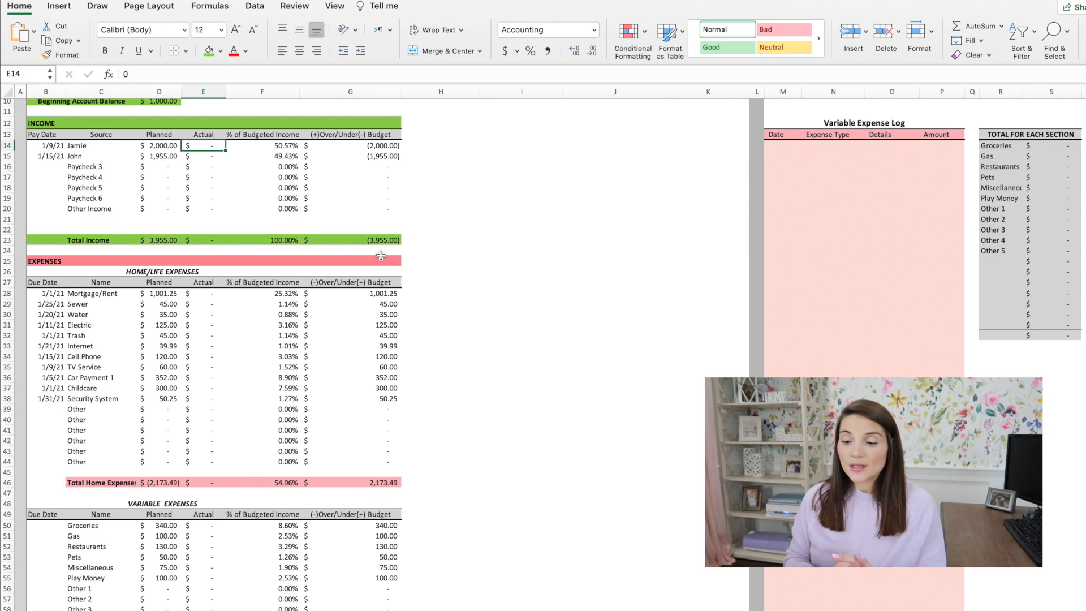
scroll(381, 255, "down", 5)
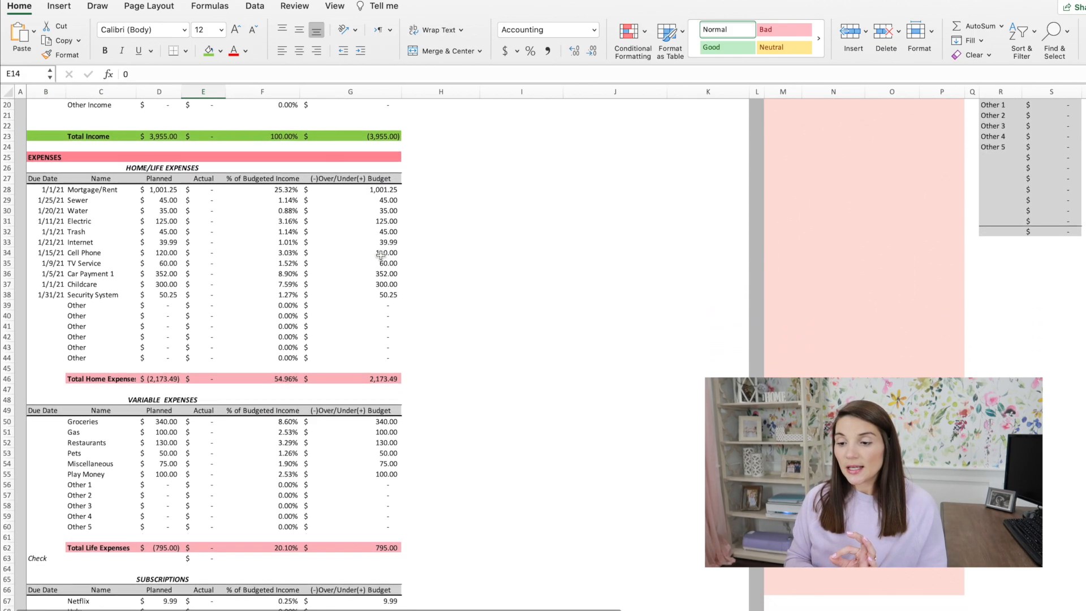
scroll(380, 255, "down", 1)
scroll(381, 256, "down", 1)
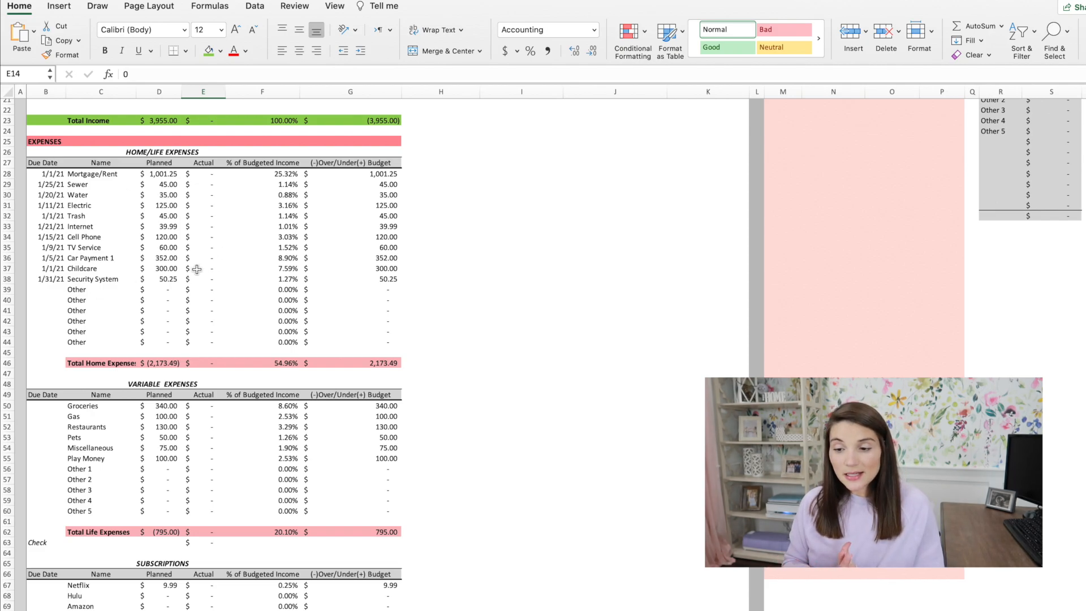
scroll(197, 269, "up", 2)
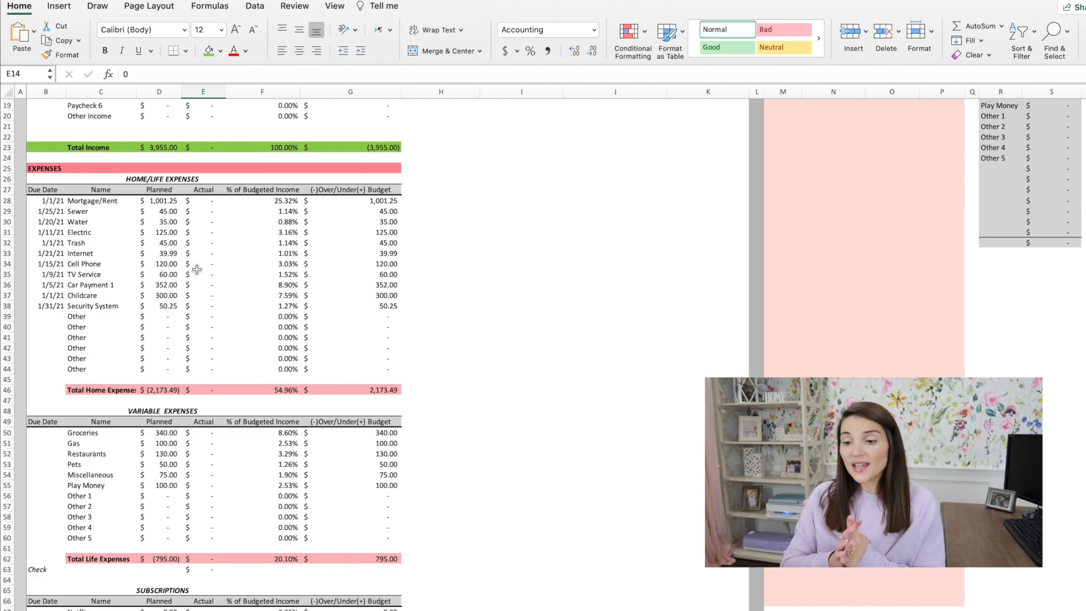
left_click(161, 201)
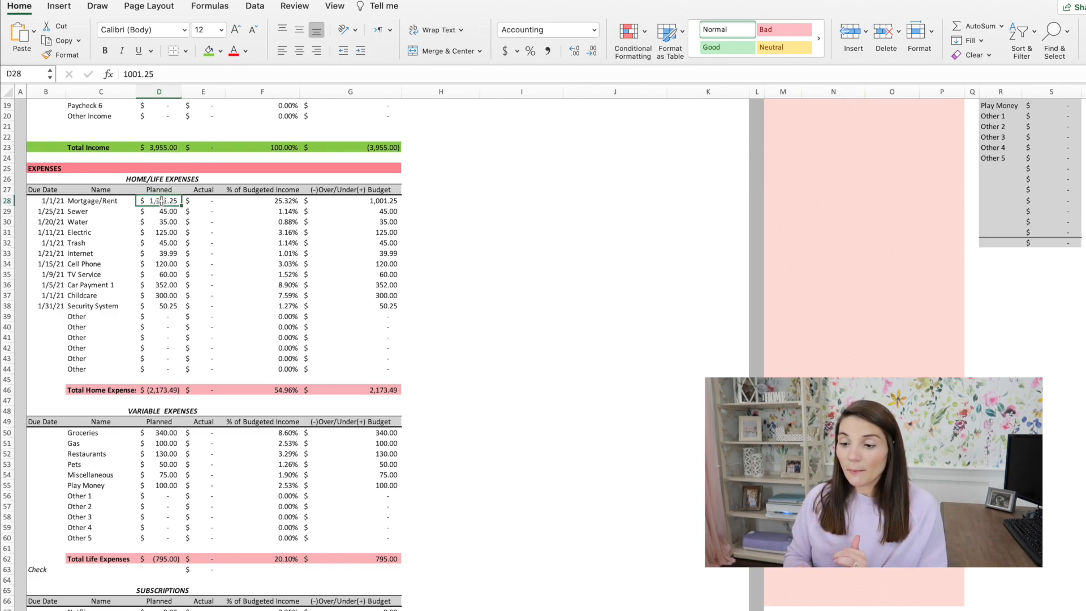
scroll(235, 248, "up", 3)
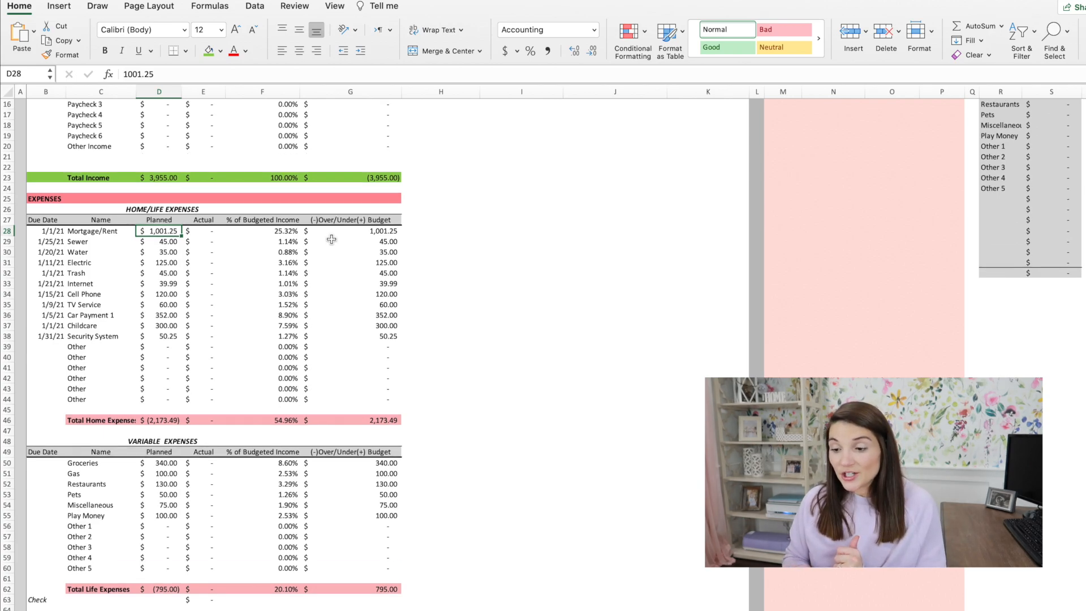
Step: Inspect the Mortgage/Rent row's percentage-of-budgeted-income formula and its planned amount
scroll(331, 239, "up", 1)
left_click(284, 243)
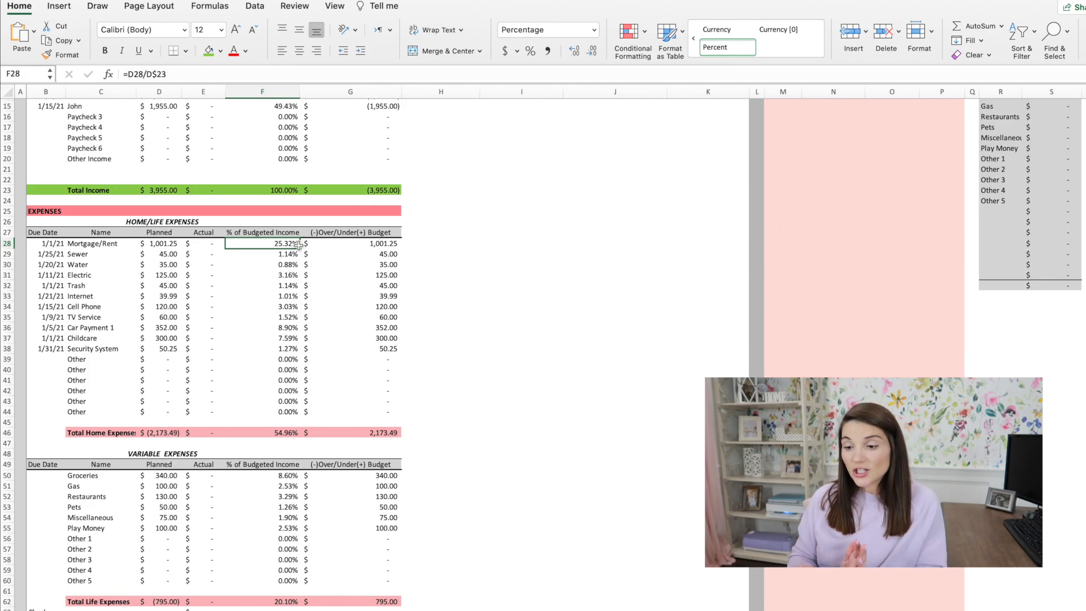
left_click(167, 244)
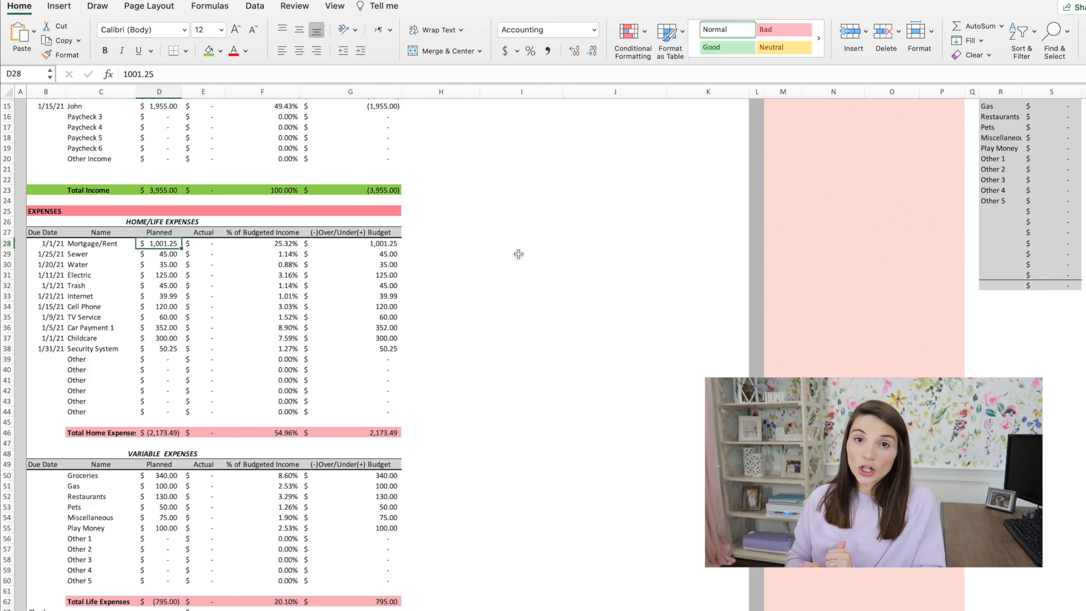
scroll(518, 254, "down", 1)
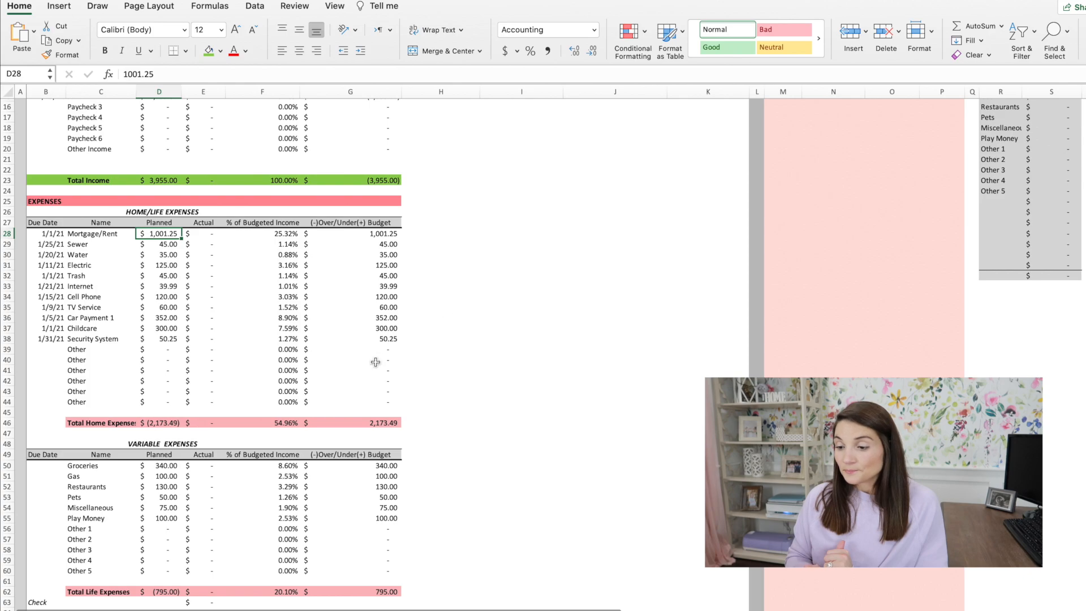
Step: Go through the planned amounts of the Home/Life expenses from Sewer down to Security System
left_click(177, 244)
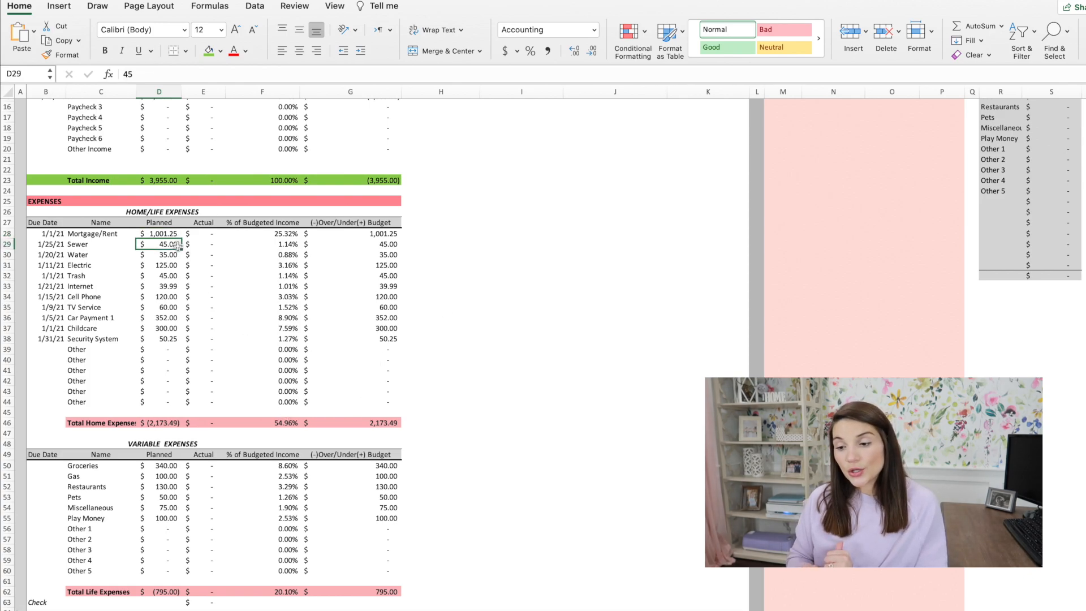
left_click(175, 255)
left_click(174, 266)
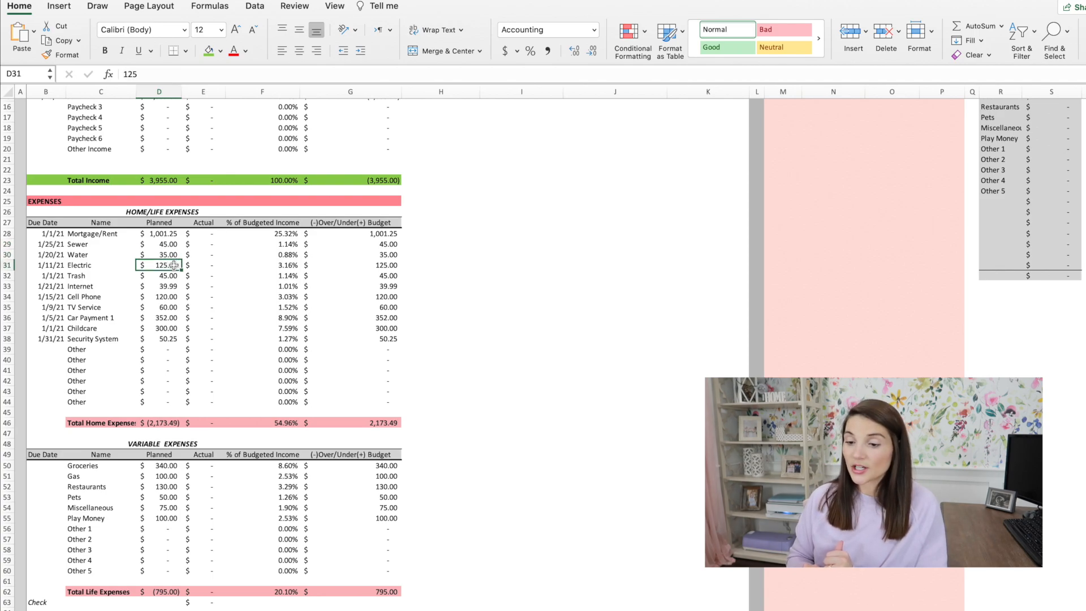
left_click(172, 276)
left_click(170, 287)
left_click(169, 298)
left_click(171, 308)
left_click(173, 318)
left_click(178, 338)
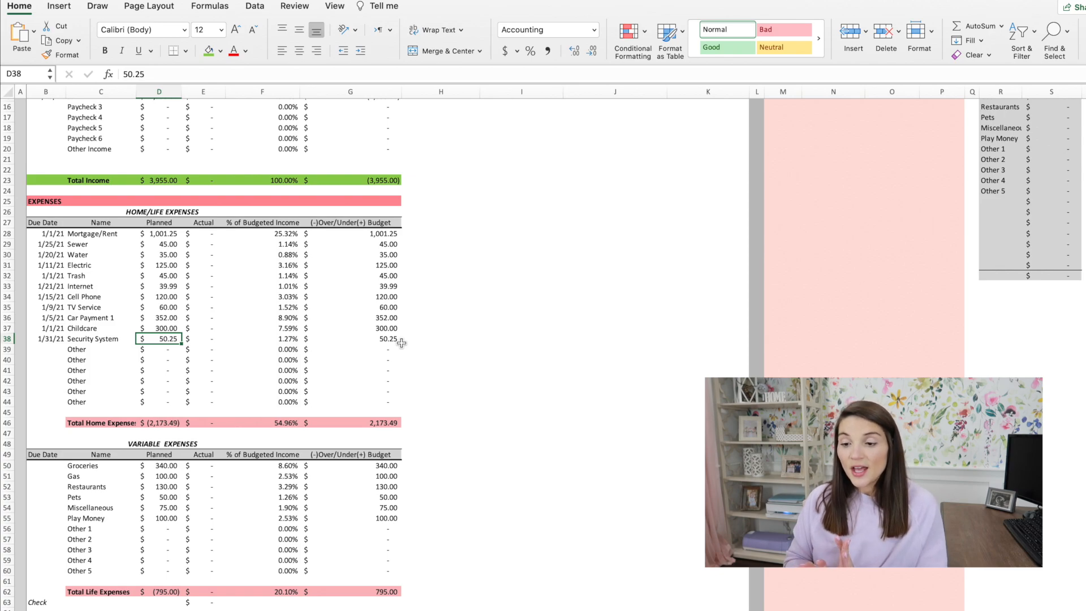
Step: Examine the Home/Life due dates from Mortgage/Rent to Security System, the spare Other rows and the Security System planned amount
left_click_drag(56, 235, 54, 340)
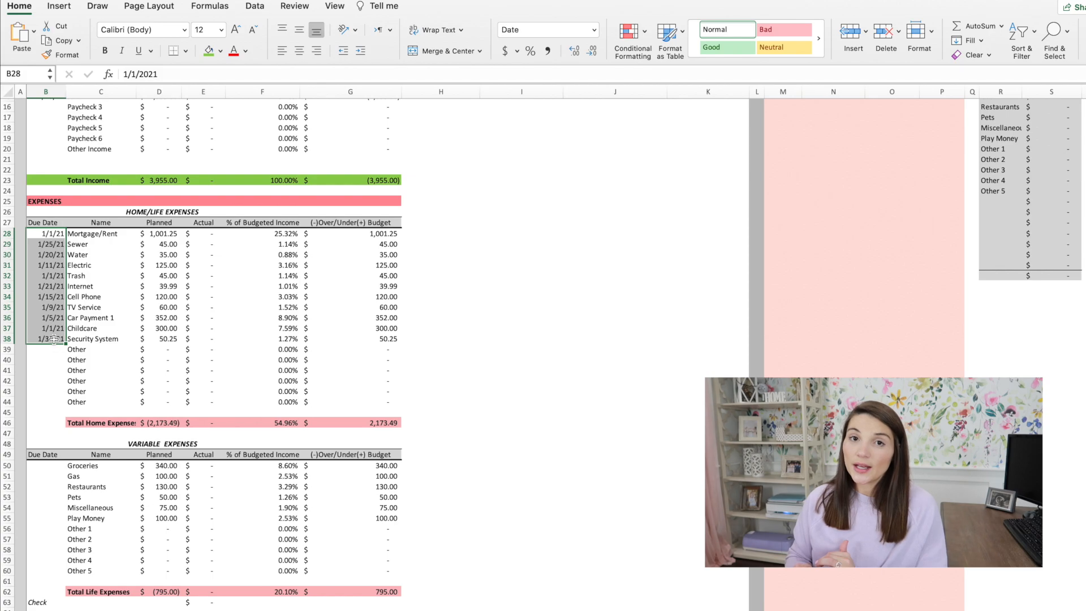
left_click(132, 336)
left_click(170, 338)
left_click_drag(111, 350, 107, 401)
left_click(163, 338)
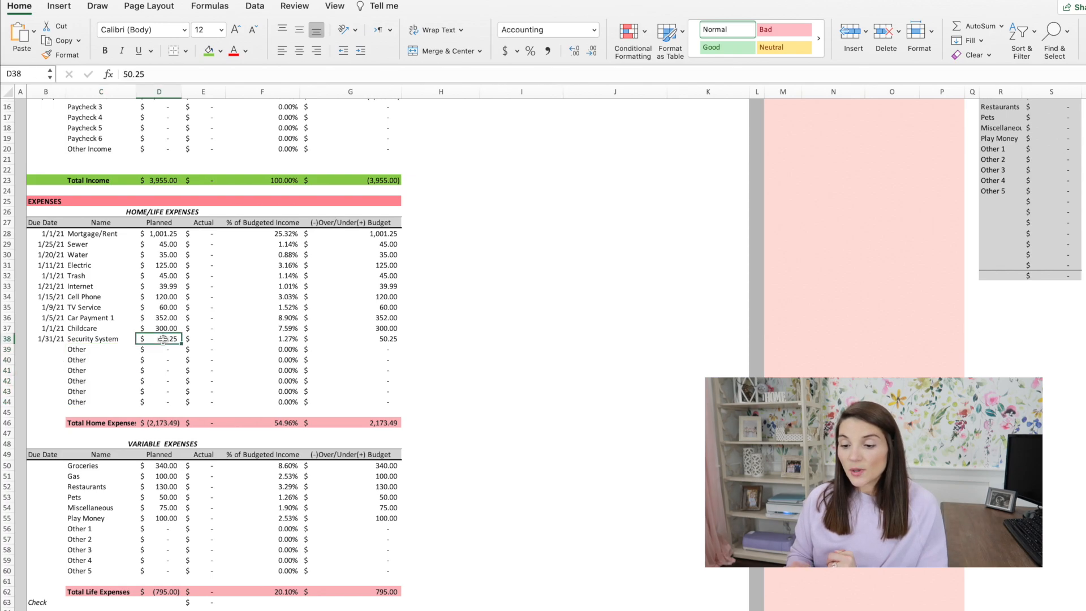
Step: Compare planned amounts with the percentage-of-budgeted-income formulas for Home/Life items, especially Car Payment 1, Childcare and Security System
left_click(168, 234)
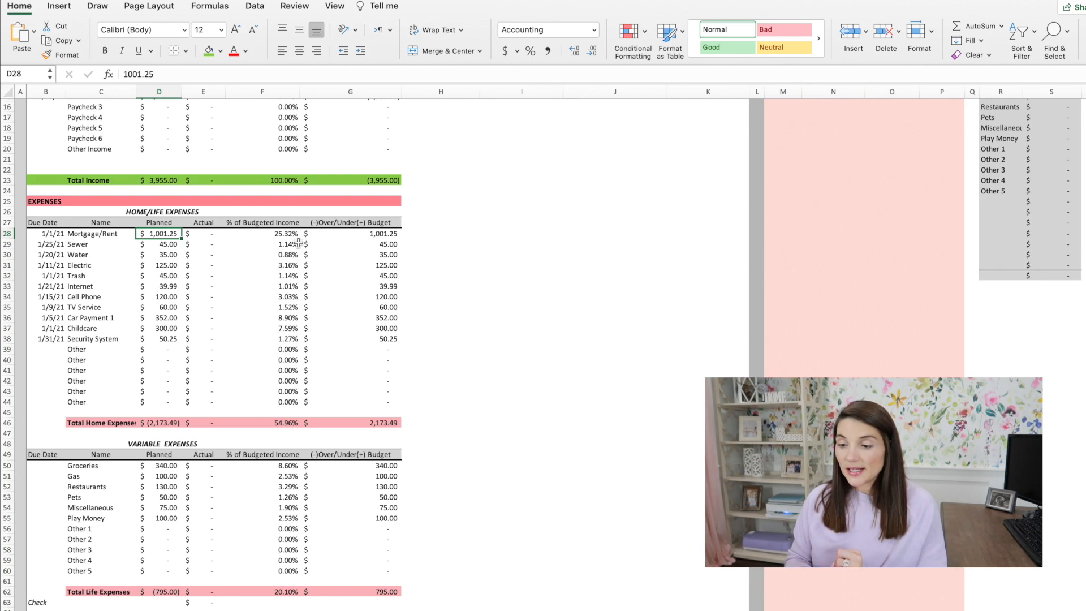
left_click(289, 318)
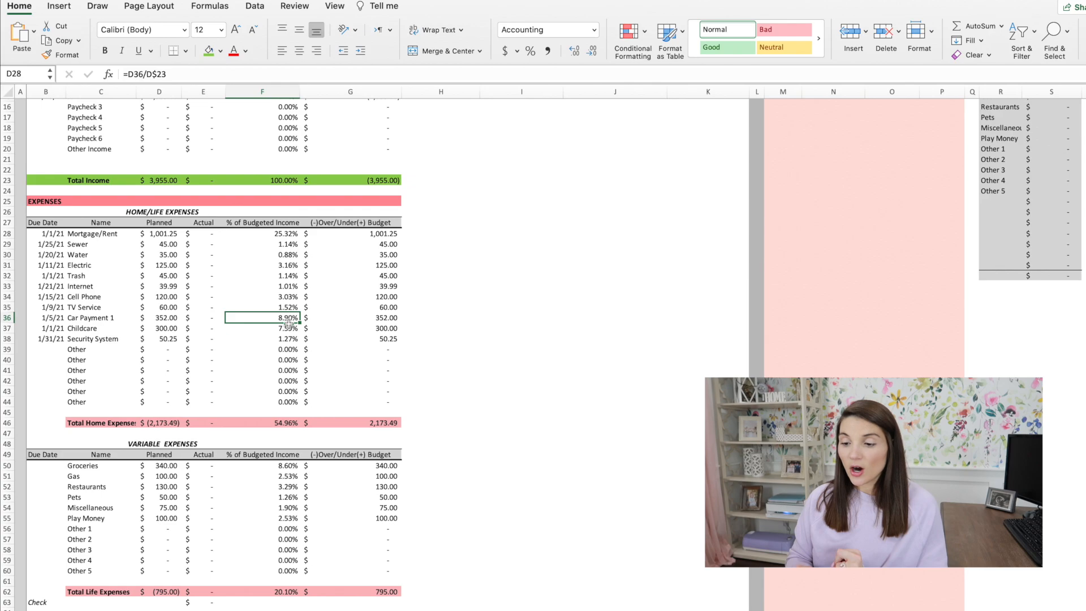
left_click_drag(289, 317, 290, 327)
left_click(298, 339)
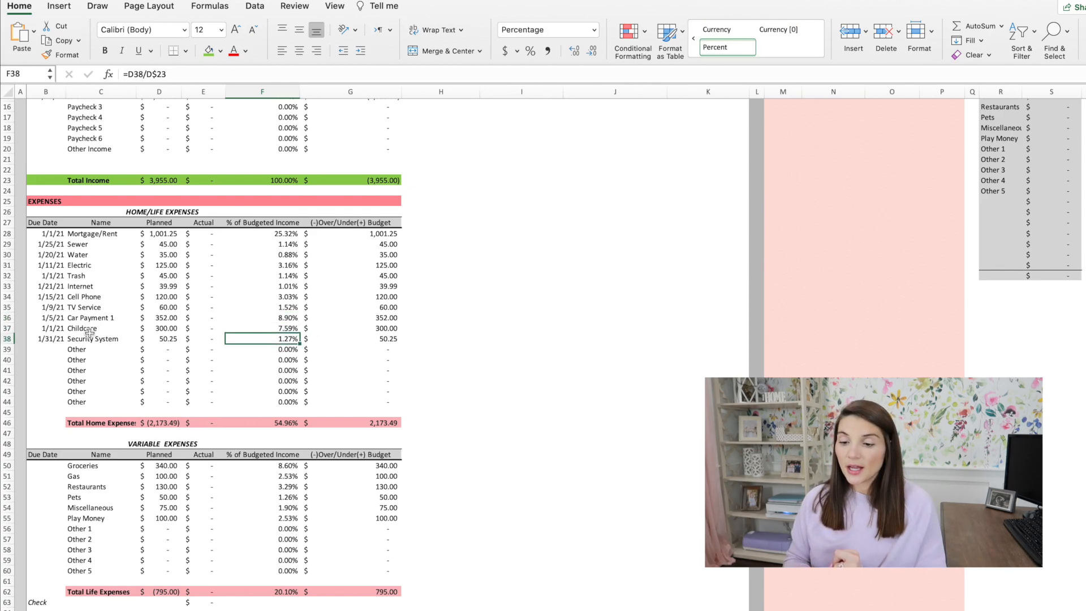
left_click(287, 329)
left_click(295, 315)
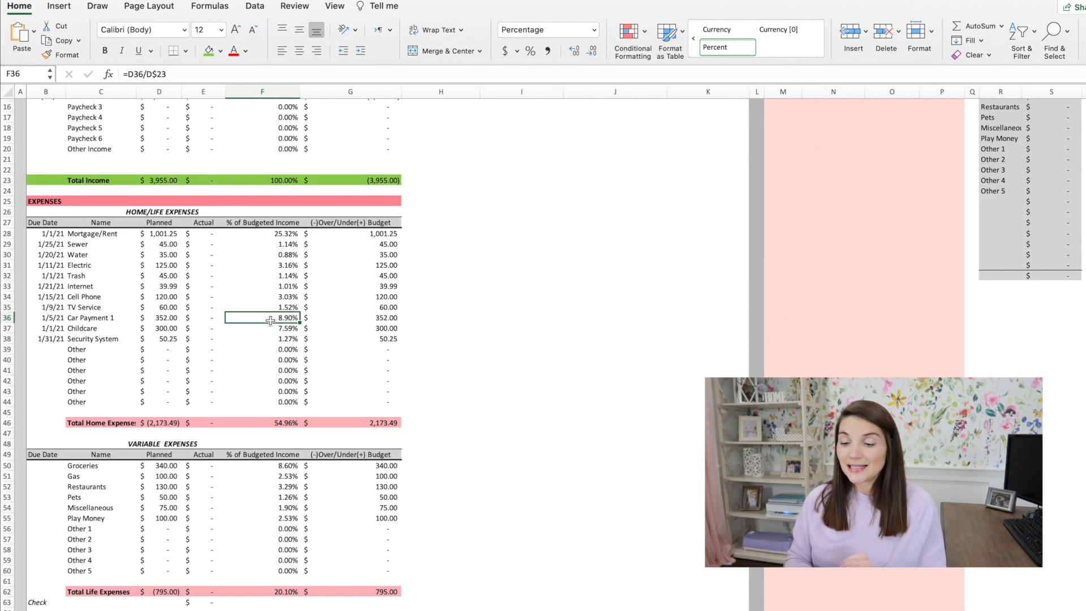
left_click(167, 318)
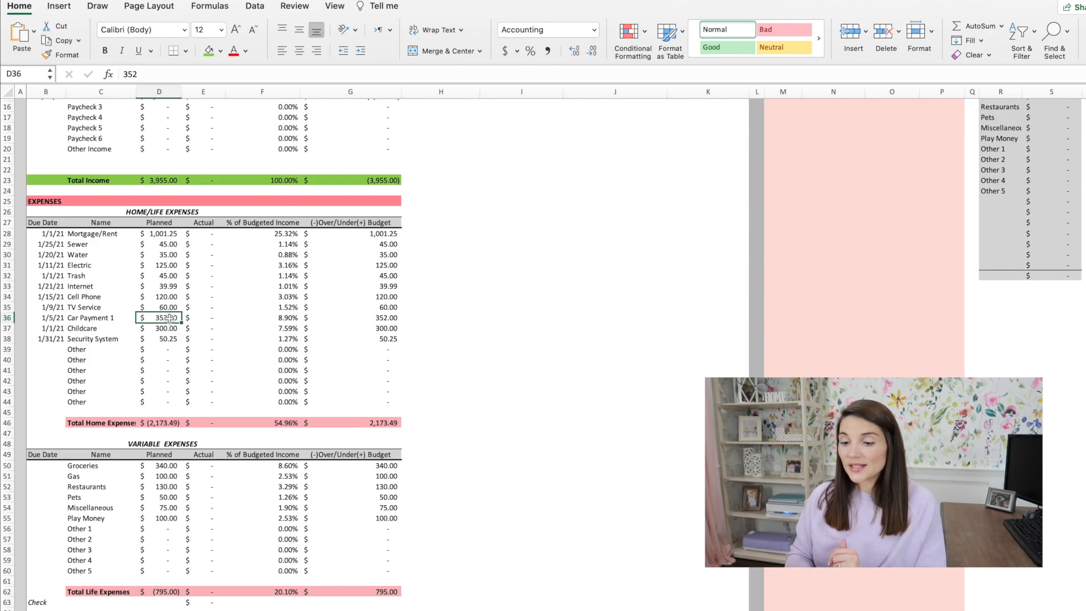
Step: Inspect the Total Home Expenses formulas for the planned sum and the percentage of budgeted income
scroll(169, 318, "down", 5)
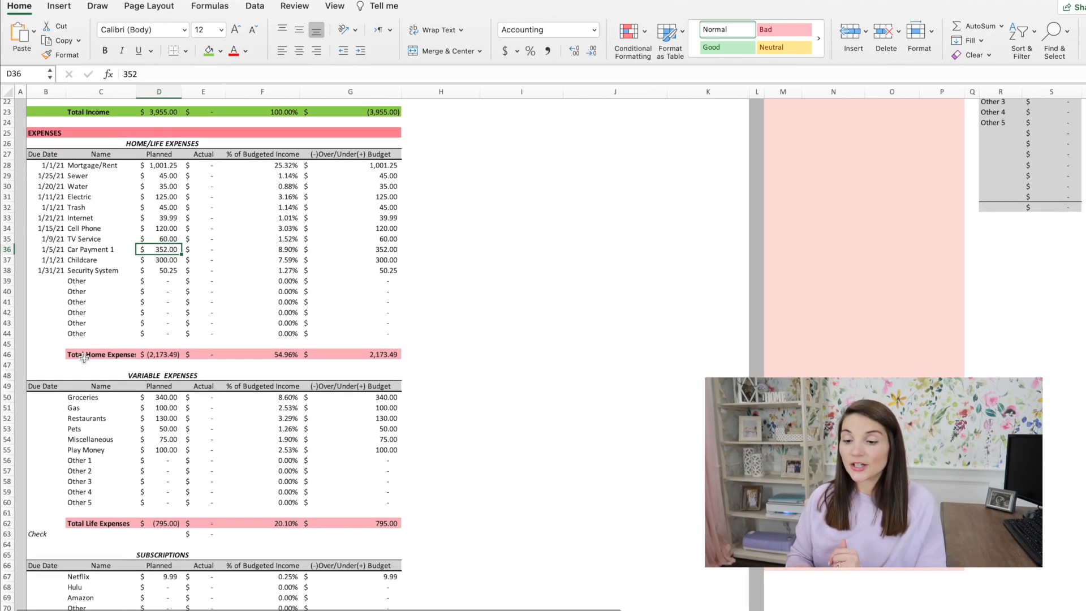
left_click(164, 355)
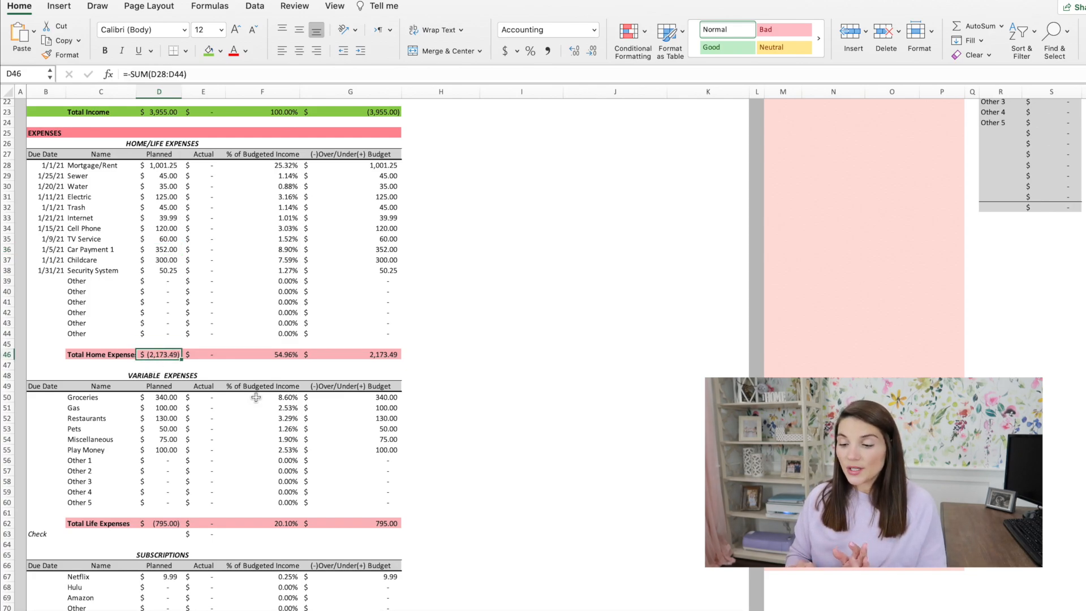
scroll(256, 398, "down", 1)
left_click(285, 351)
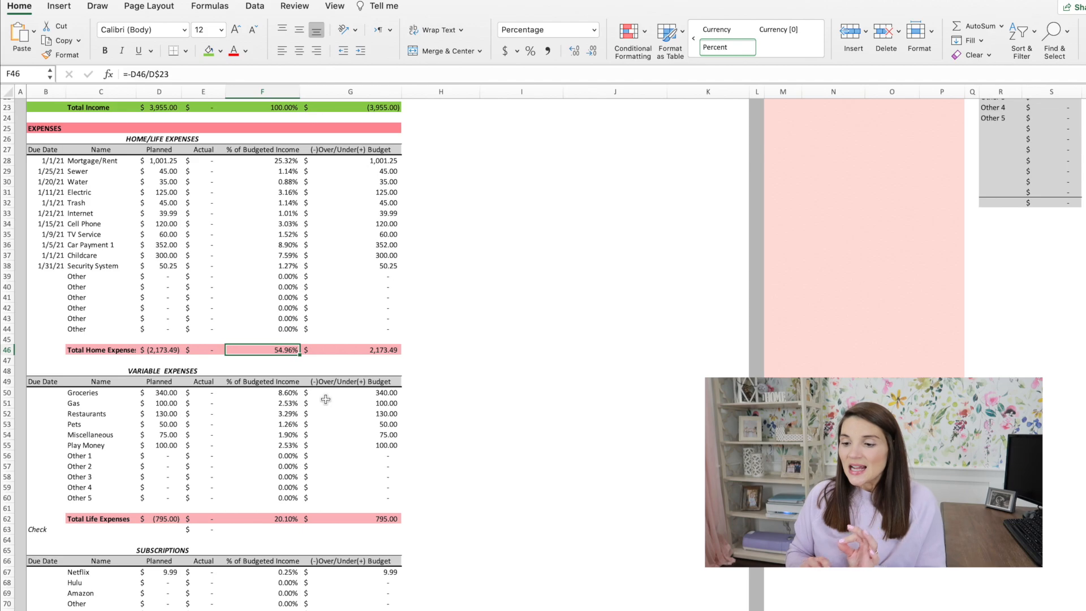
Step: Review the Variable Expenses and Subscriptions sections, including the planned Groceries amount
scroll(326, 399, "down", 3)
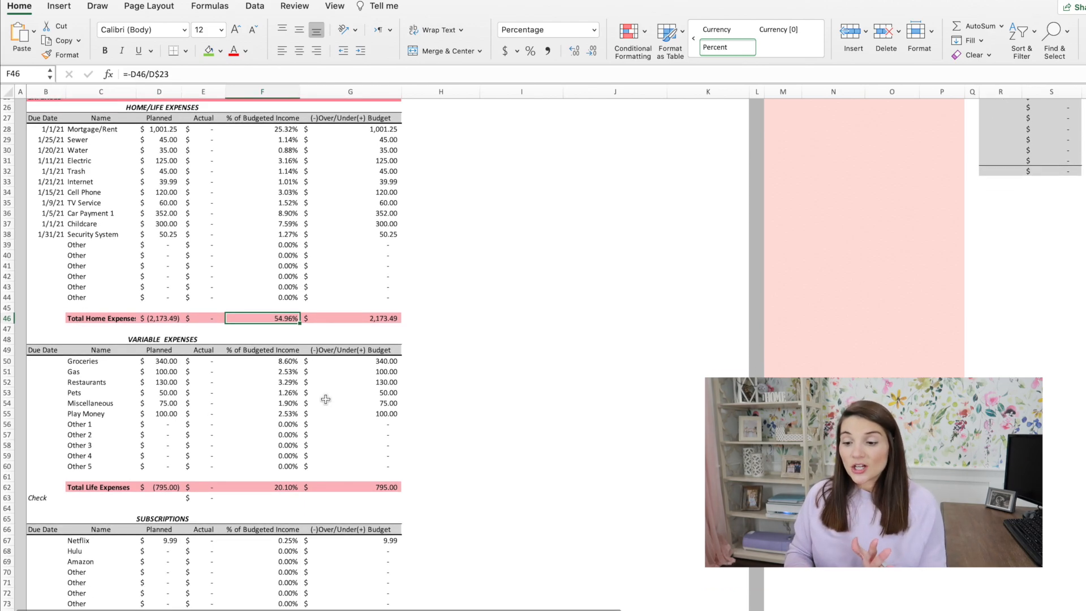
scroll(325, 400, "down", 4)
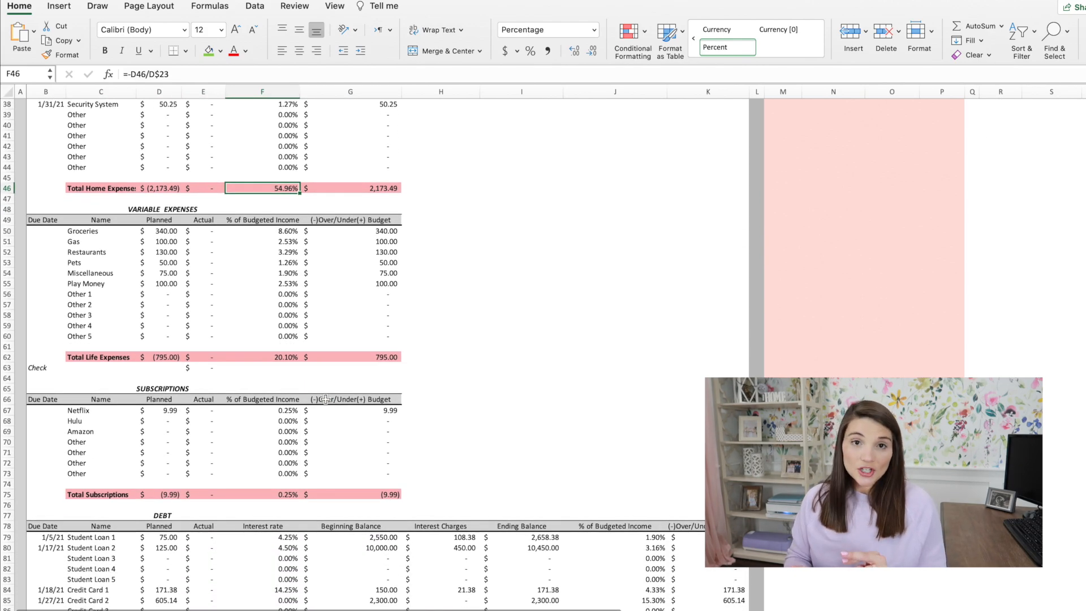
scroll(325, 399, "down", 2)
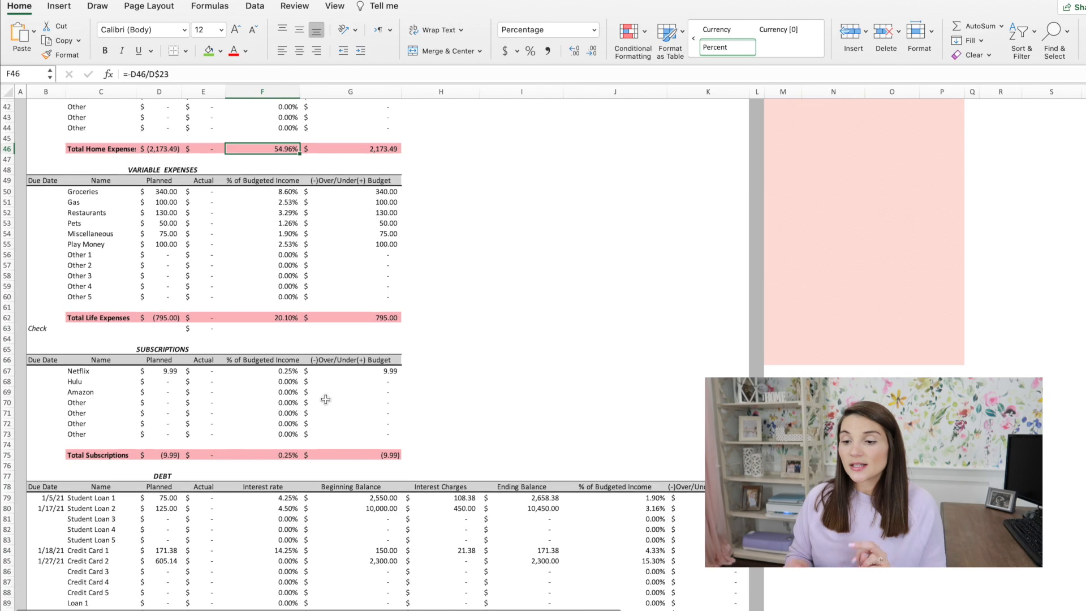
left_click(159, 166)
left_click(176, 348)
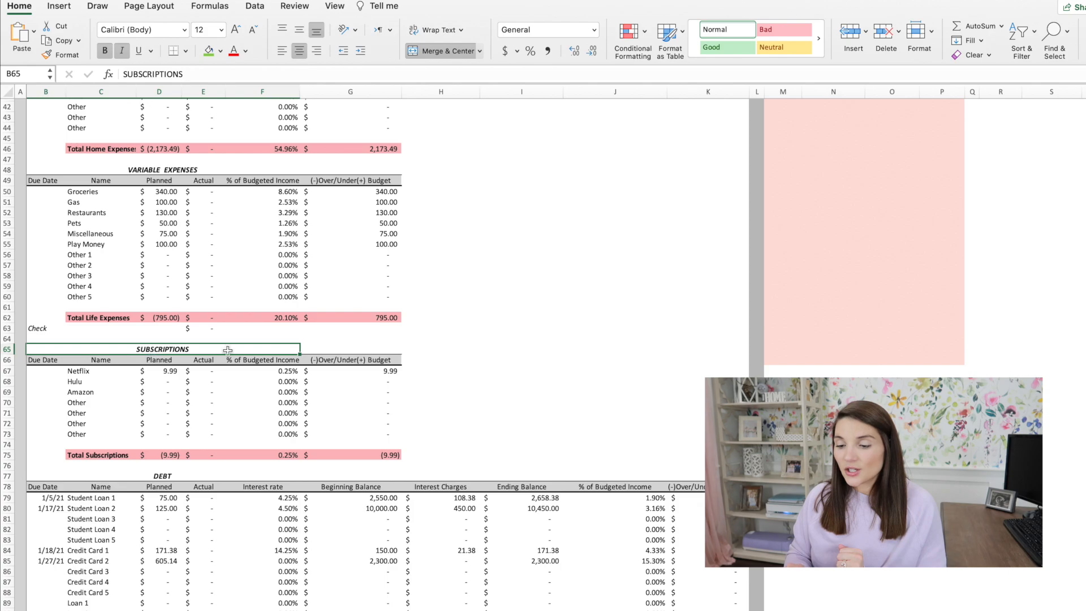
scroll(206, 419, "up", 5)
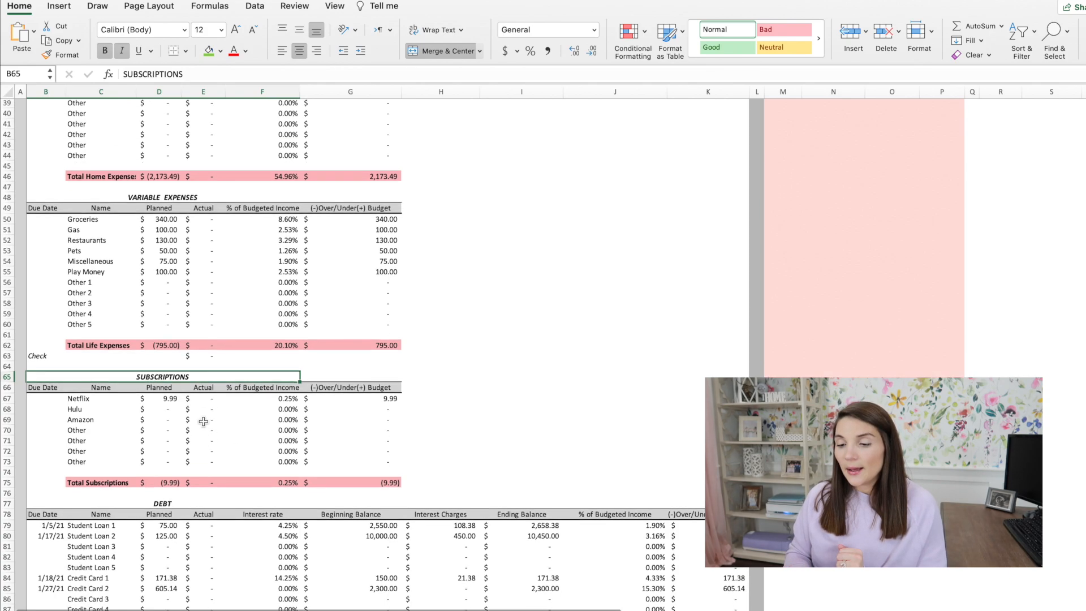
left_click(176, 264)
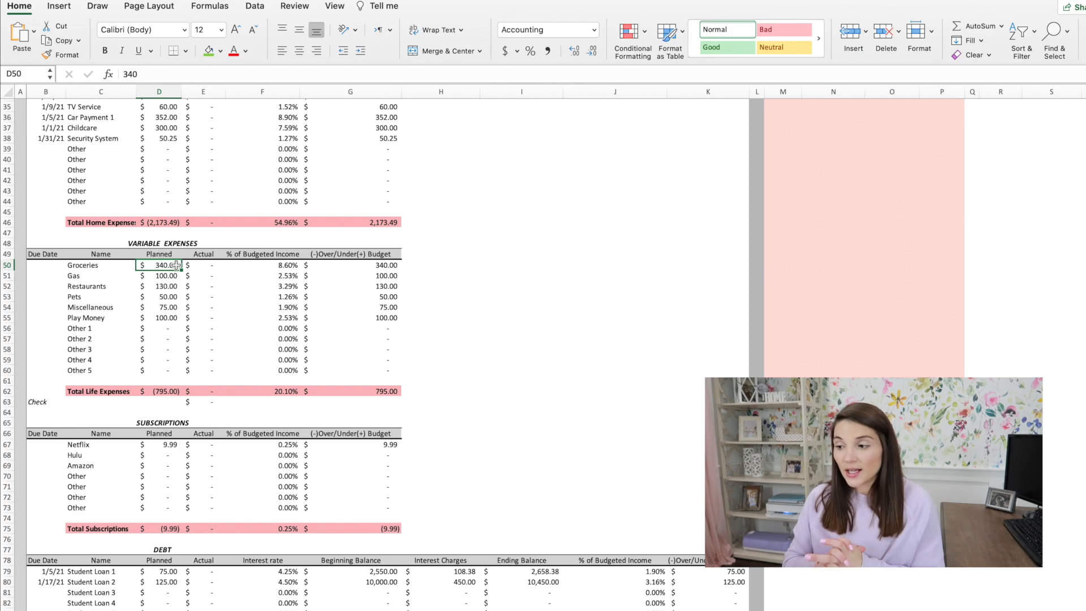
Step: Examine the Variable Expense Log's Date, Expense Type, Details and Amount columns and the Groceries formula in the section totals
scroll(916, 322, "up", 10)
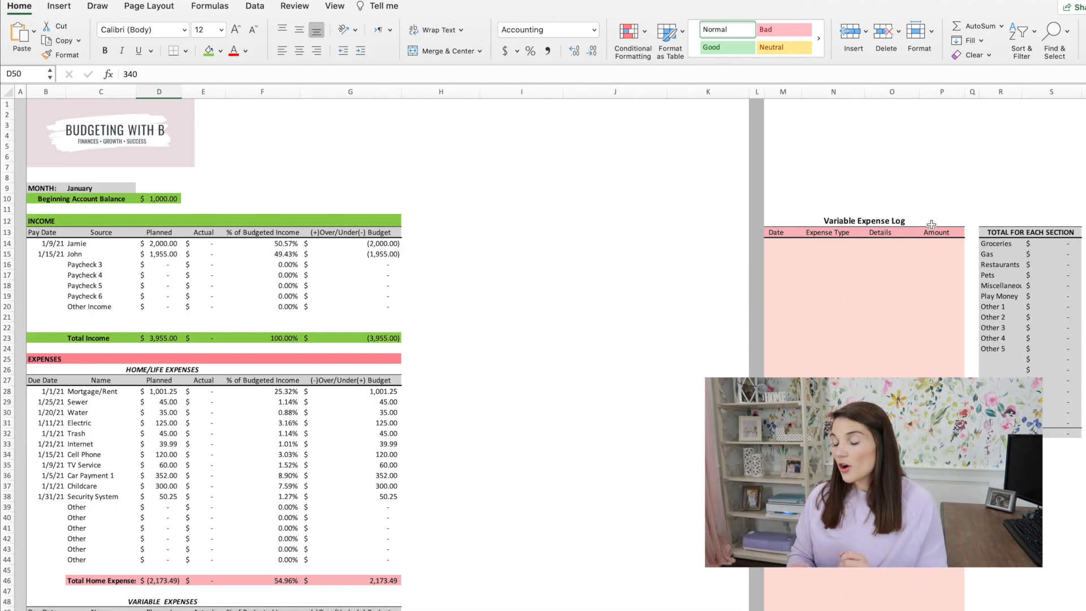
left_click(788, 253)
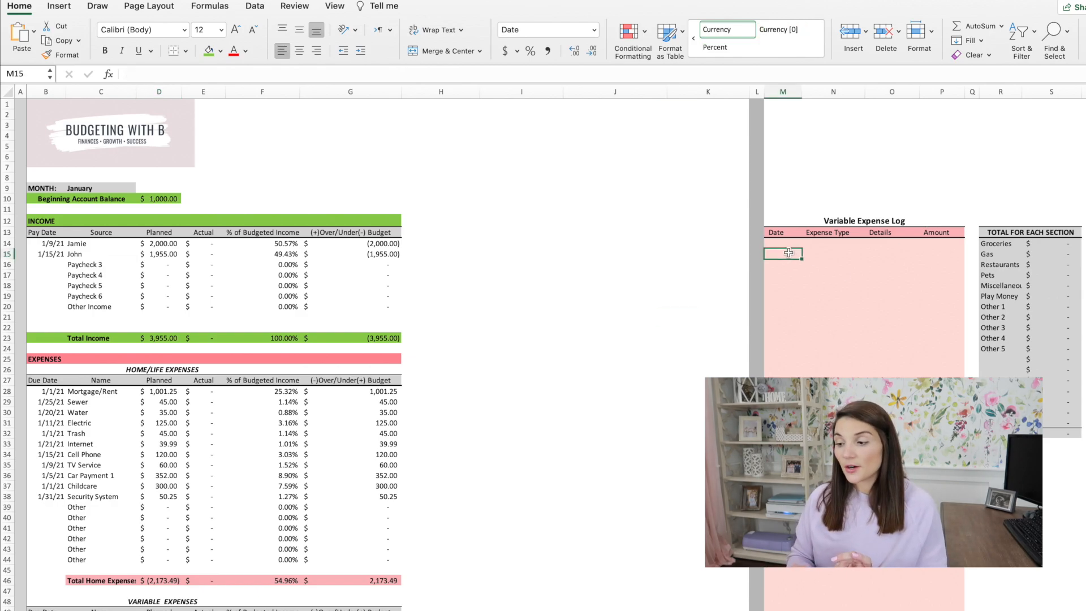
left_click(787, 247)
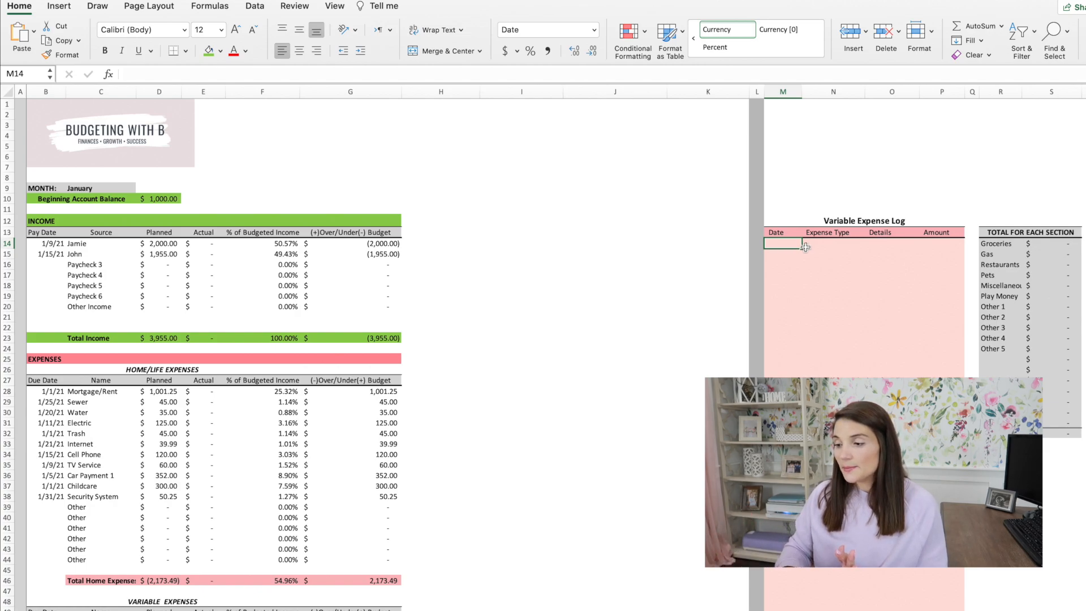
left_click(829, 247)
left_click(892, 253)
left_click(927, 253)
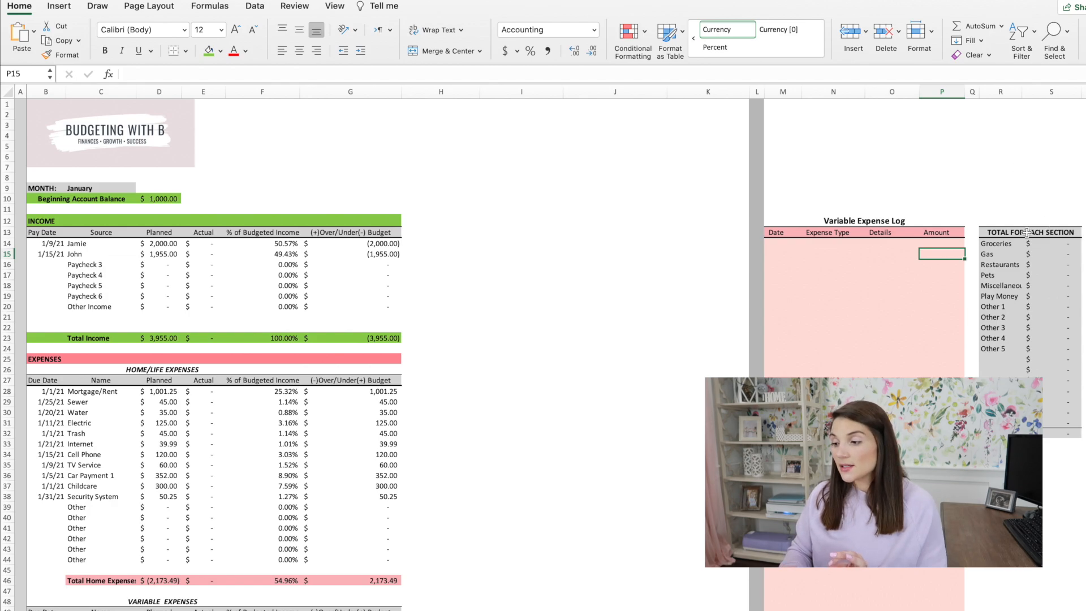
left_click_drag(975, 210, 1063, 318)
left_click(1066, 245)
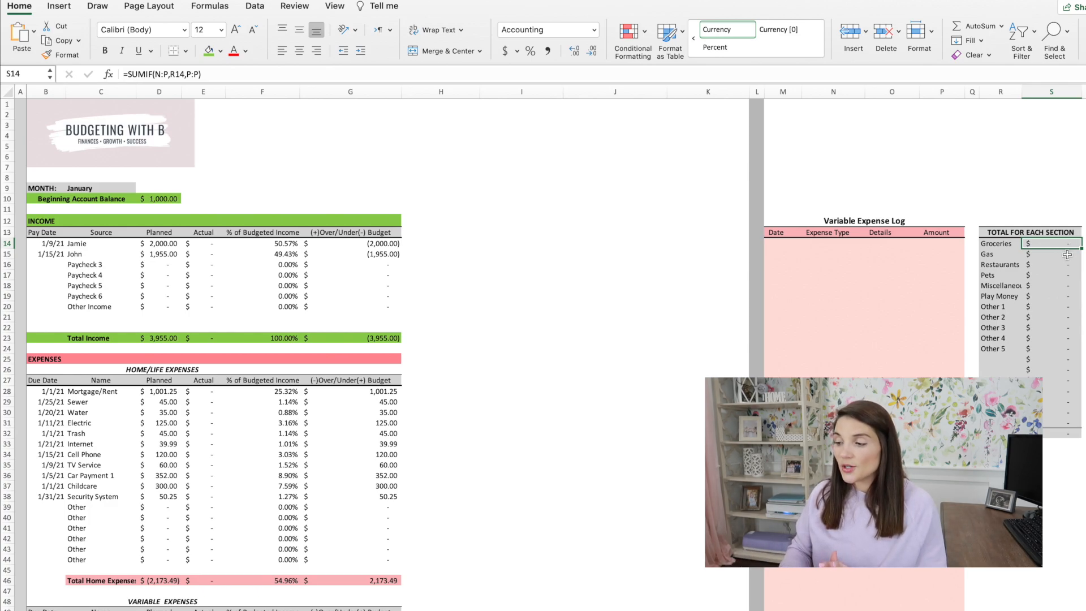
Step: Inspect the lookup formula in the Groceries Actual cell of Variable Expenses and compare it with the planned amount
scroll(1066, 249, "down", 10)
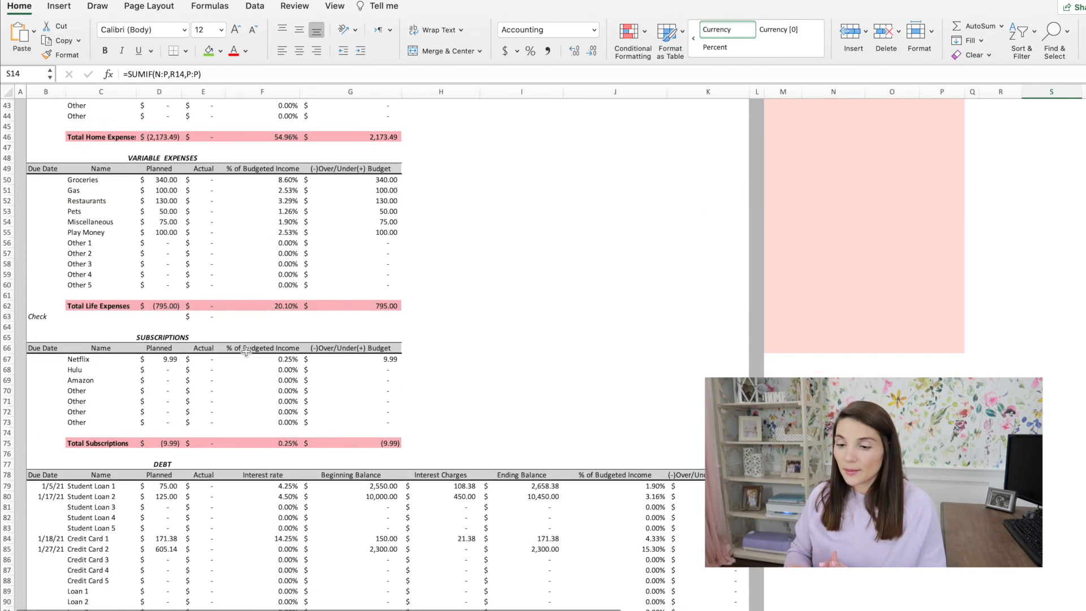
left_click(211, 179)
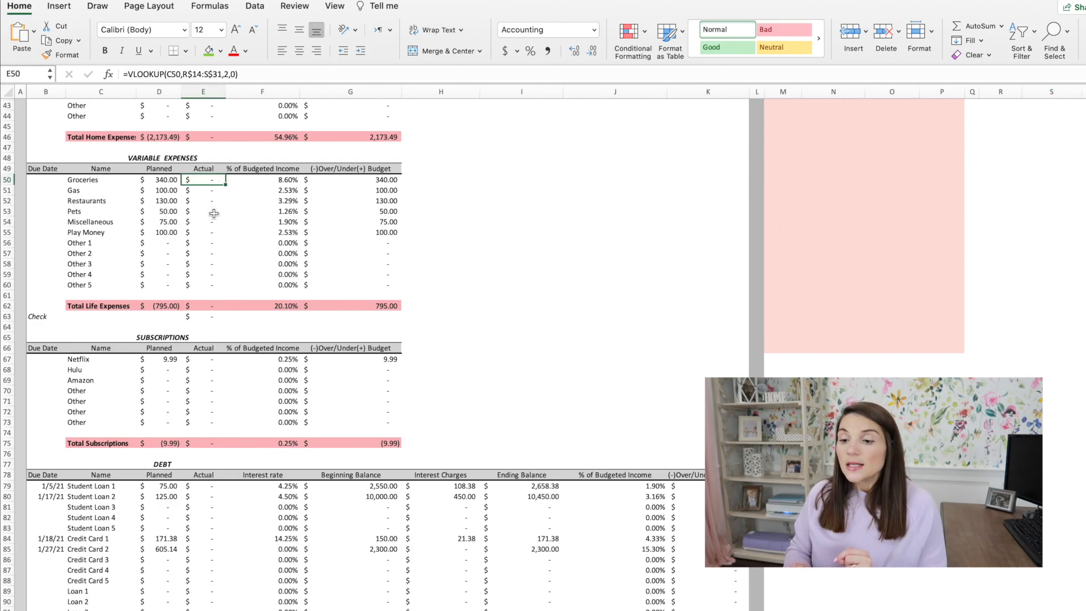
left_click(173, 180)
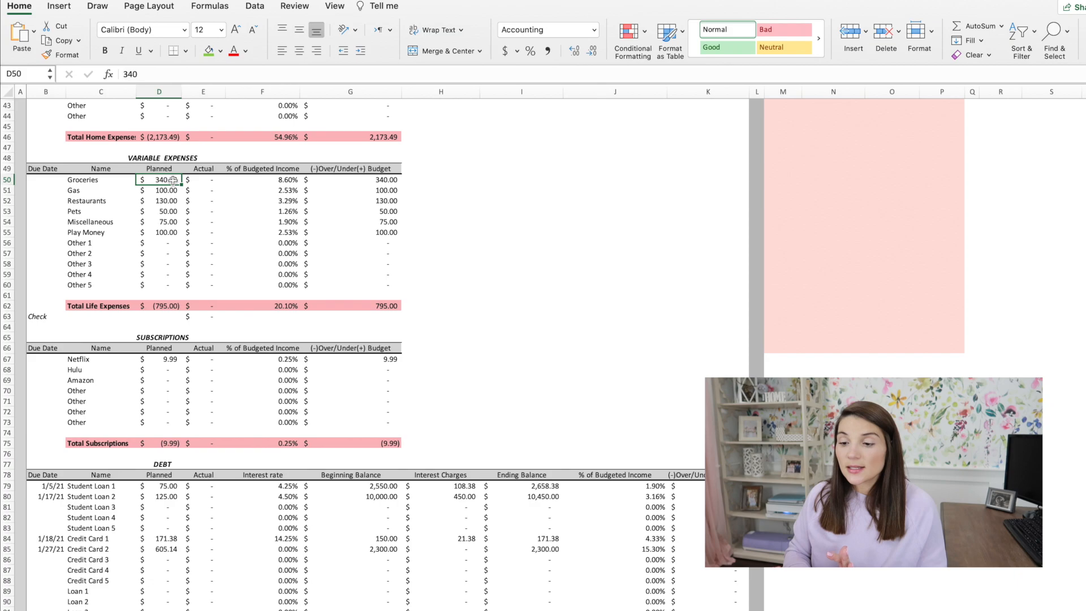
key("Down")
left_click(167, 180)
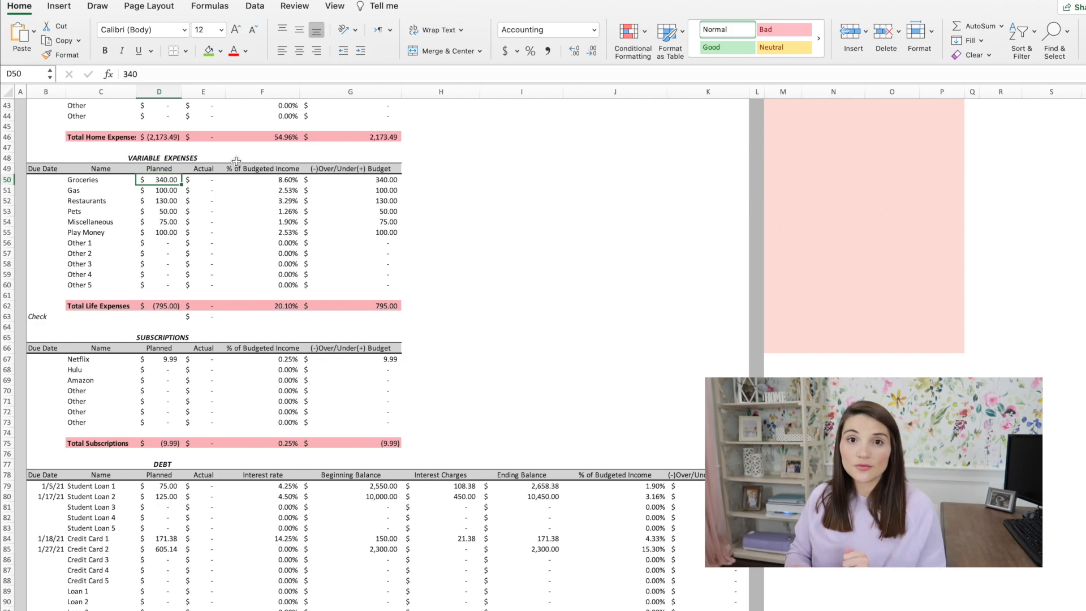
left_click(213, 181)
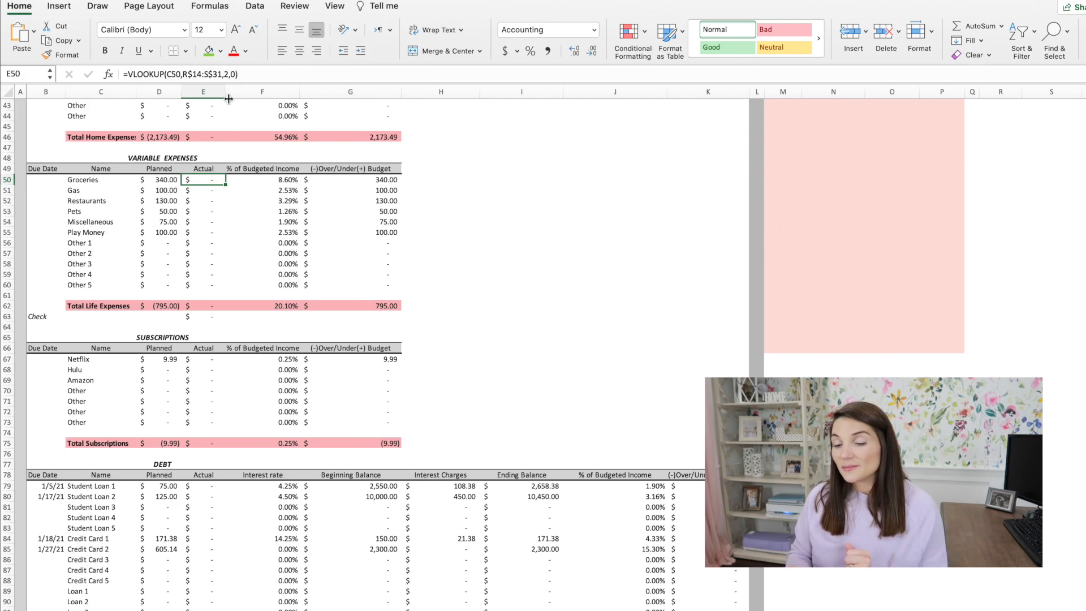
Step: Widen the Actual column slightly and check the Gas row's actual formula and planned amount
left_click_drag(227, 94, 231, 94)
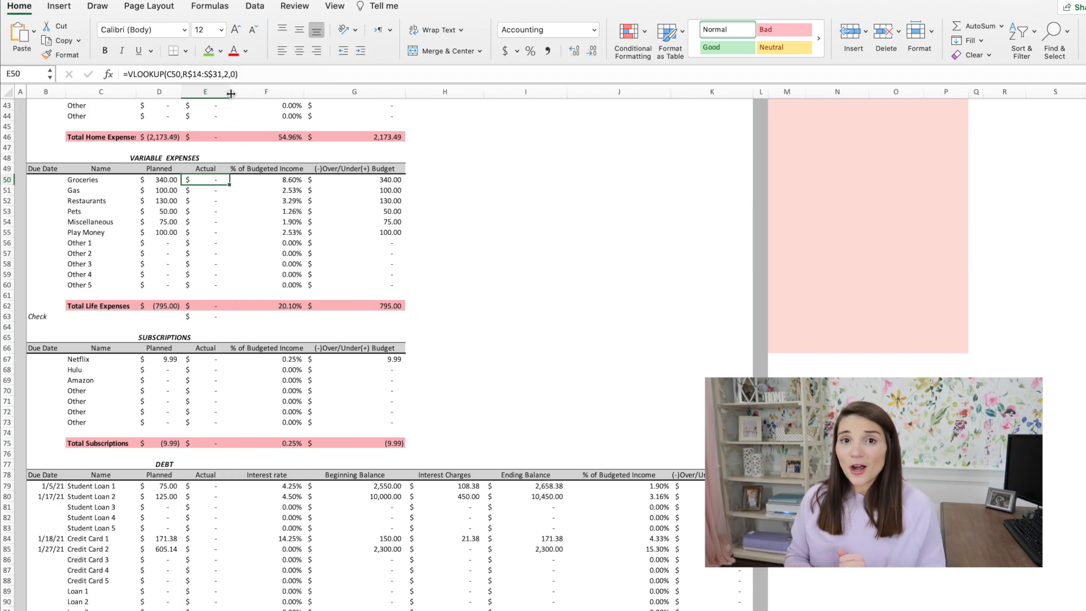
left_click(222, 194)
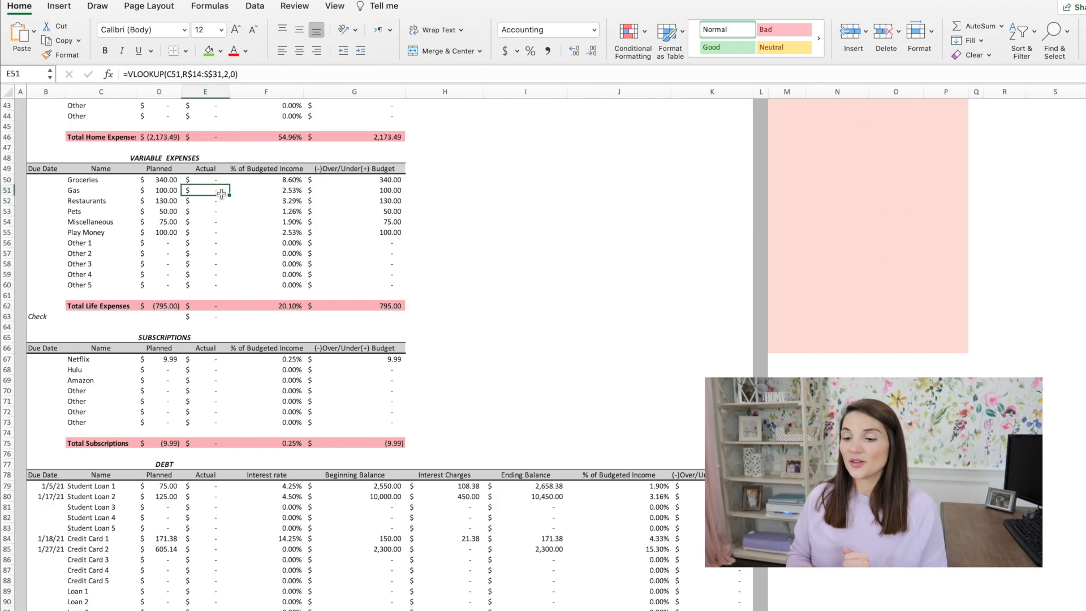
left_click(177, 191)
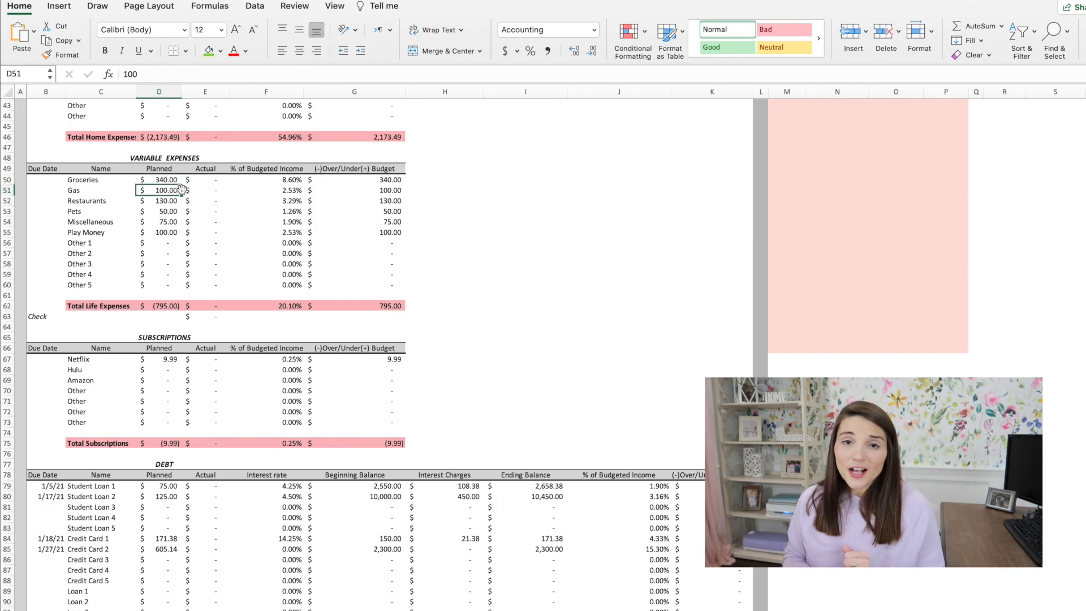
Step: Review the planned amounts in Variable Expenses for Groceries, Gas, Restaurants, Pets, Miscellaneous, Play Money and Other 1
scroll(278, 198, "down", 1)
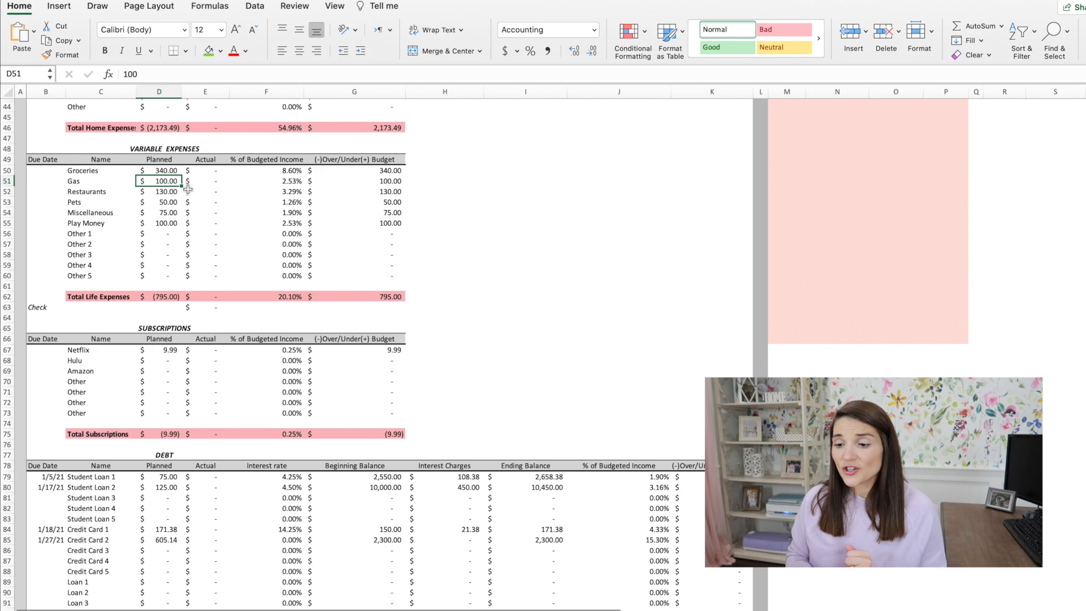
left_click(157, 192)
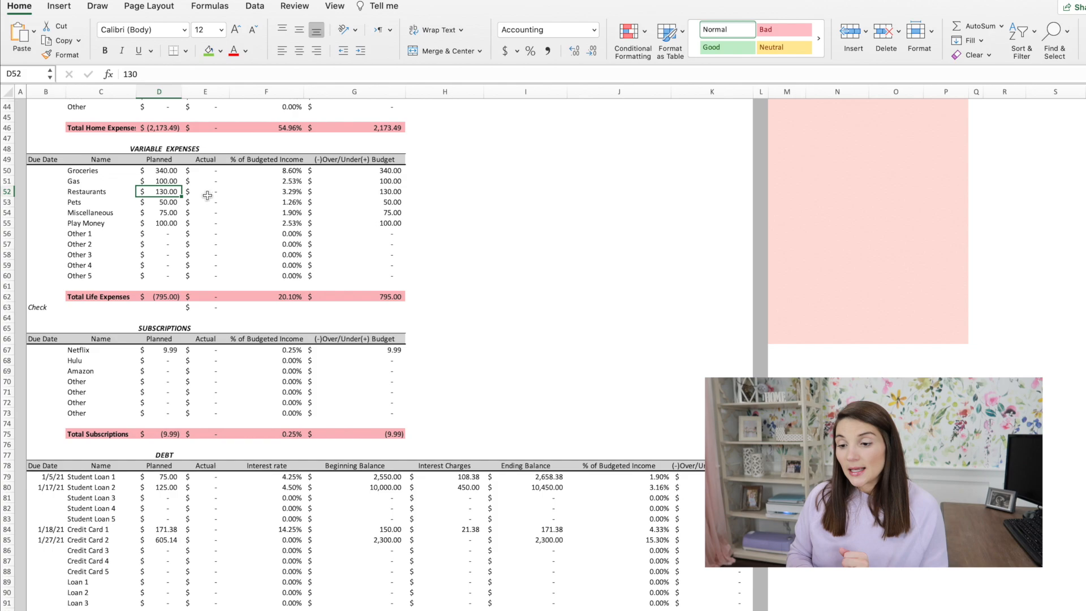
left_click(169, 171)
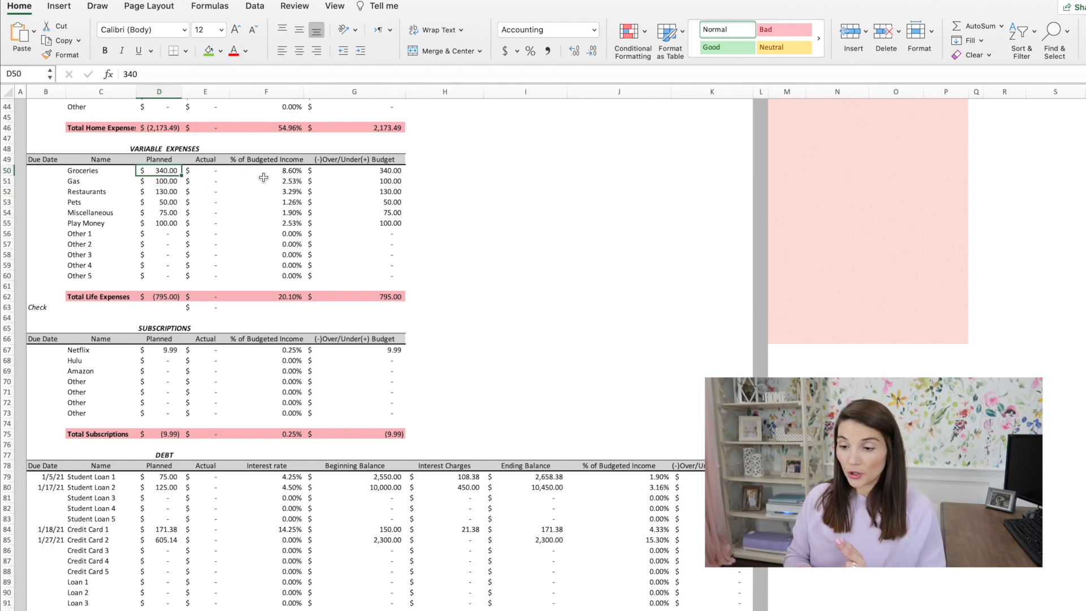
left_click(163, 181)
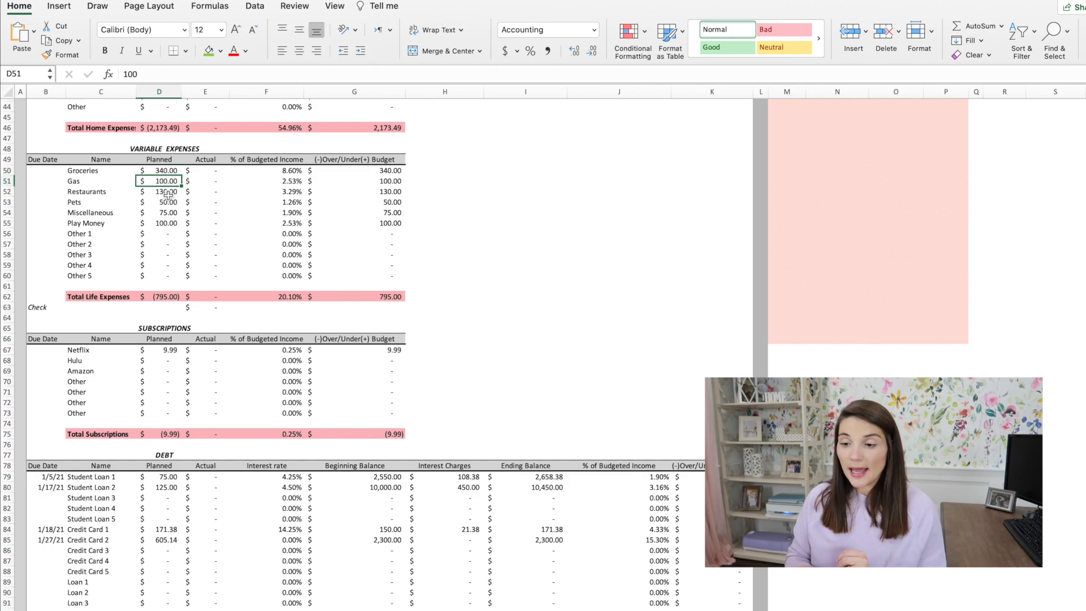
left_click(168, 192)
left_click(168, 203)
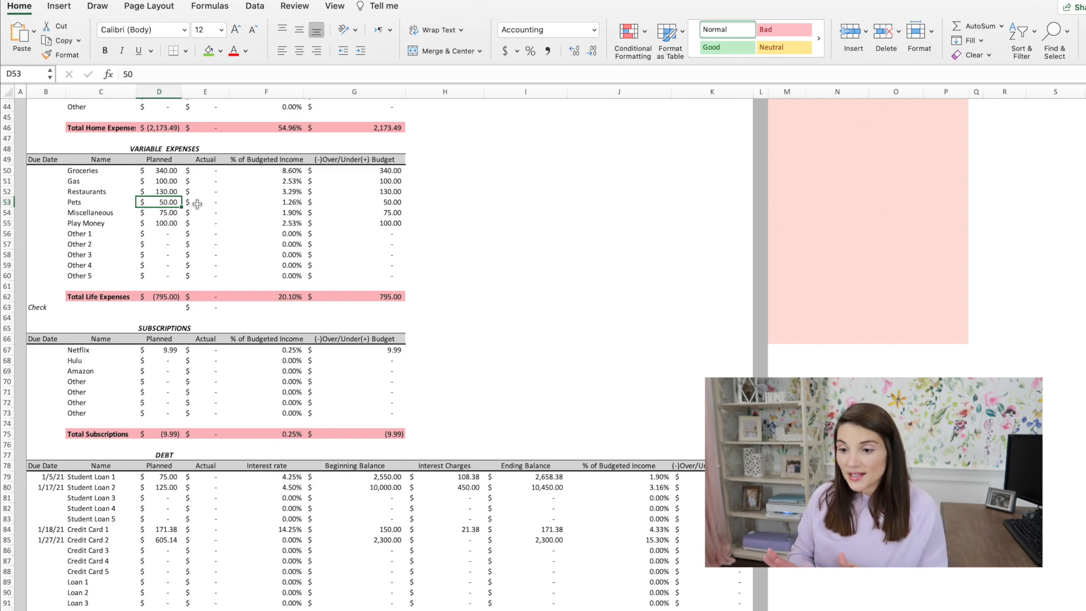
left_click(175, 213)
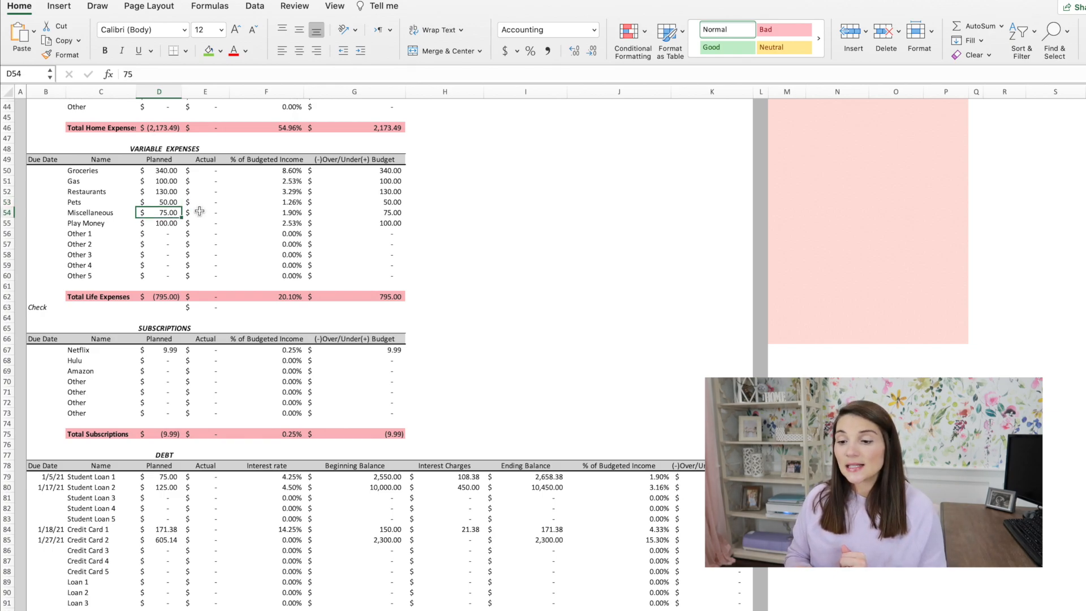
left_click(171, 223)
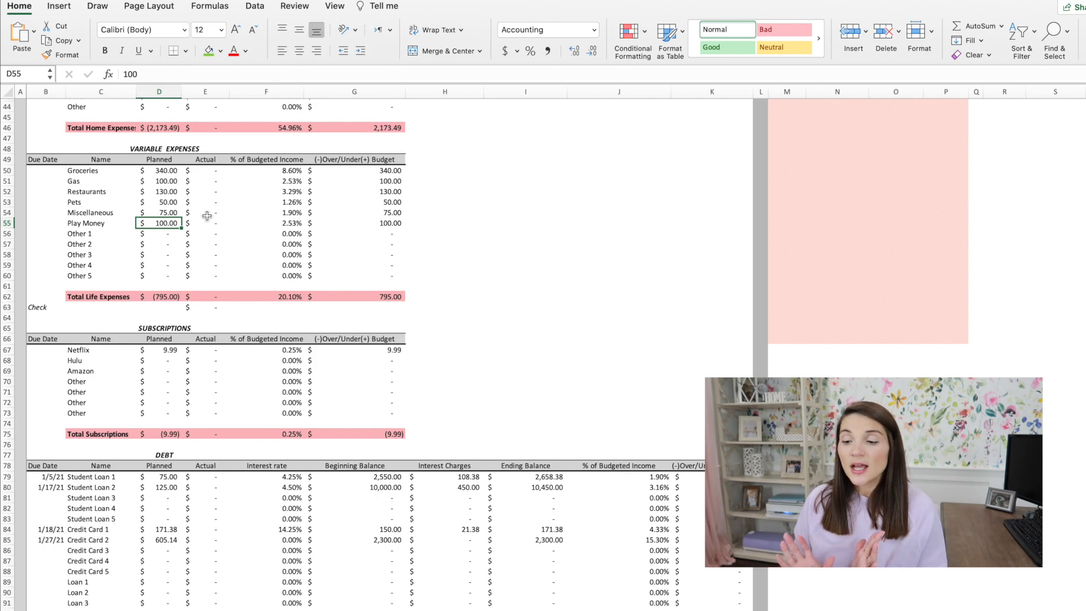
left_click(168, 235)
Step: Examine the variable expenses' percentages of budgeted income and the over/under budget formula in the Play Money row
scroll(168, 236, "down", 1)
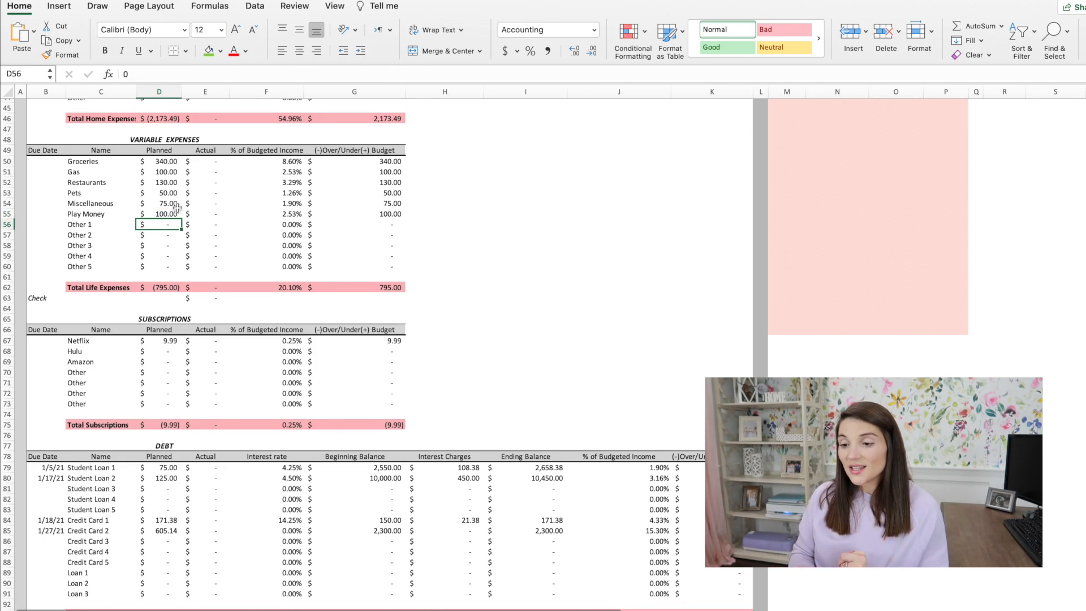
left_click_drag(297, 164, 297, 216)
left_click(373, 209)
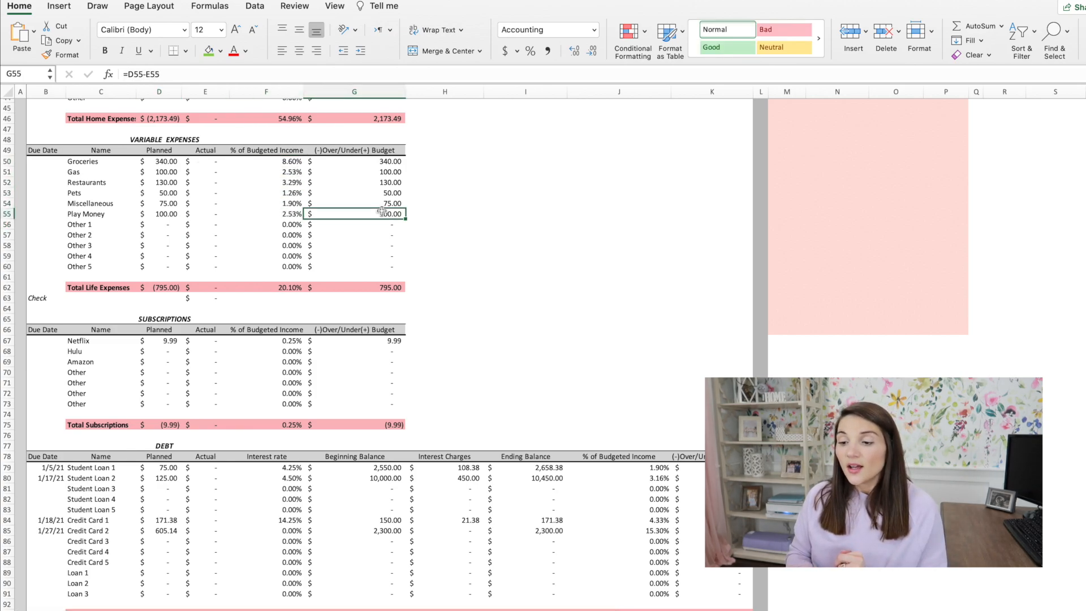
scroll(374, 210, "down", 1)
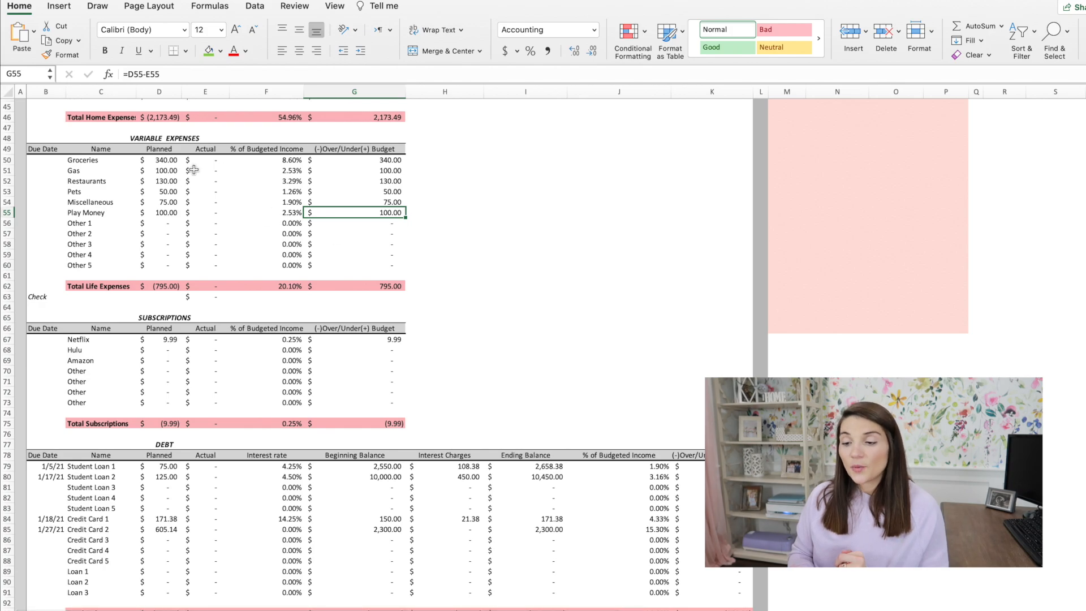
Step: Inspect the Check formula below Total Life Expenses and the planned Netflix amount in Subscriptions
scroll(201, 270, "down", 1)
scroll(200, 270, "down", 3)
left_click(208, 209)
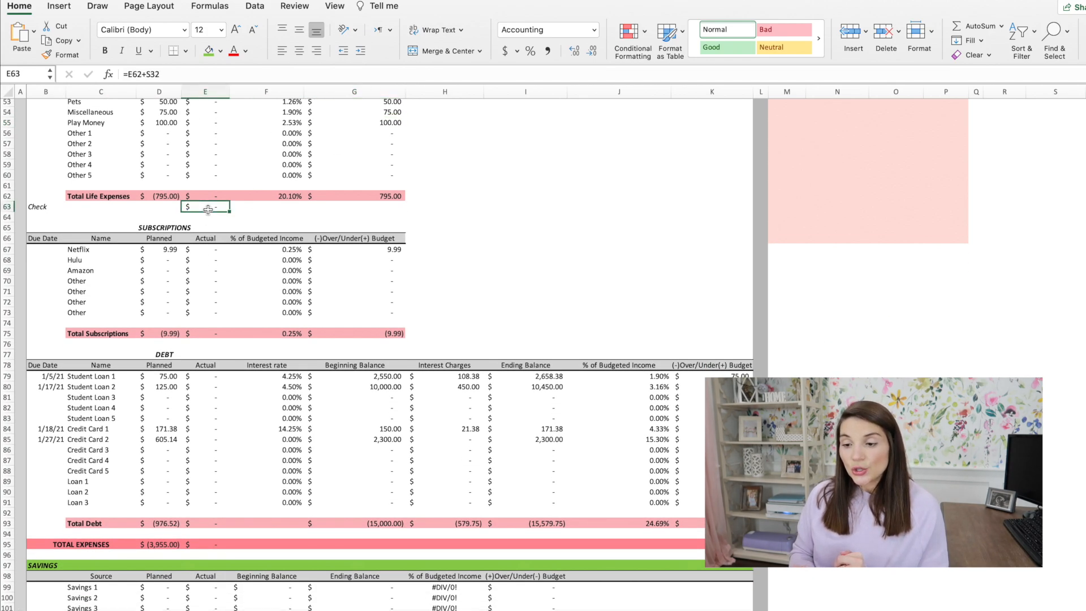
left_click(177, 250)
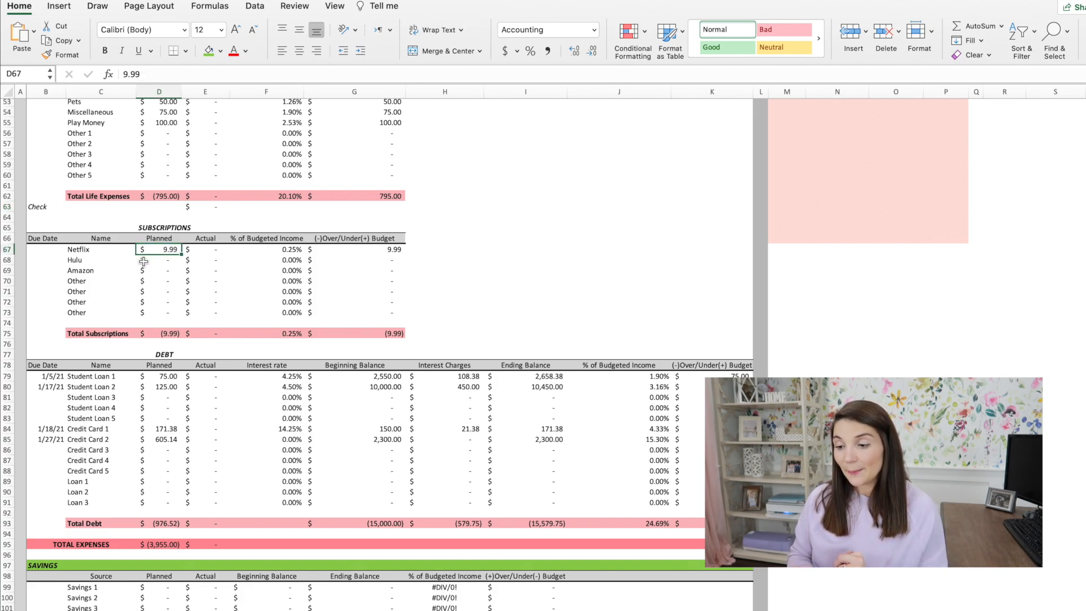
Step: Inspect the planned Total Life Expenses formula and the percent-of-budgeted-income formulas for Total Life Expenses and Total Subscriptions
scroll(243, 210, "down", 2)
scroll(243, 210, "up", 3)
left_click(169, 207)
scroll(202, 219, "up", 4)
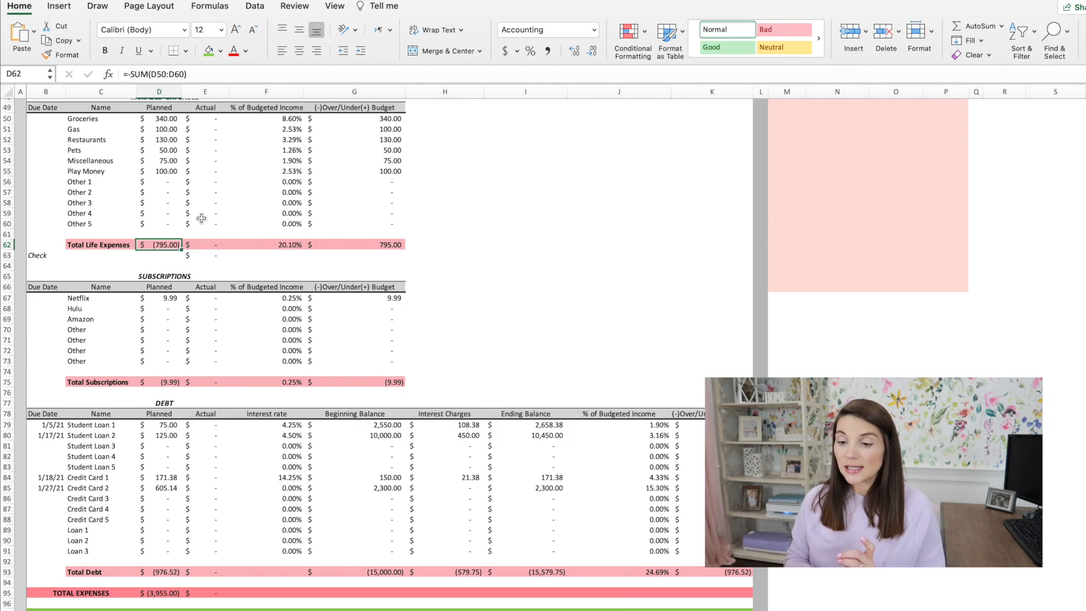
left_click(292, 244)
scroll(292, 245, "down", 3)
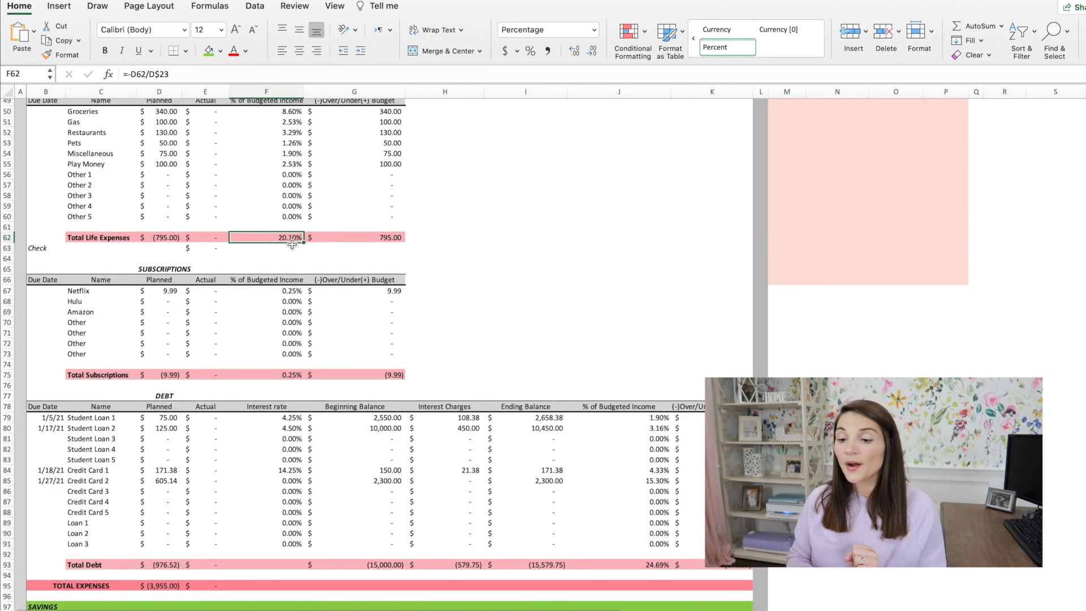
left_click(292, 347)
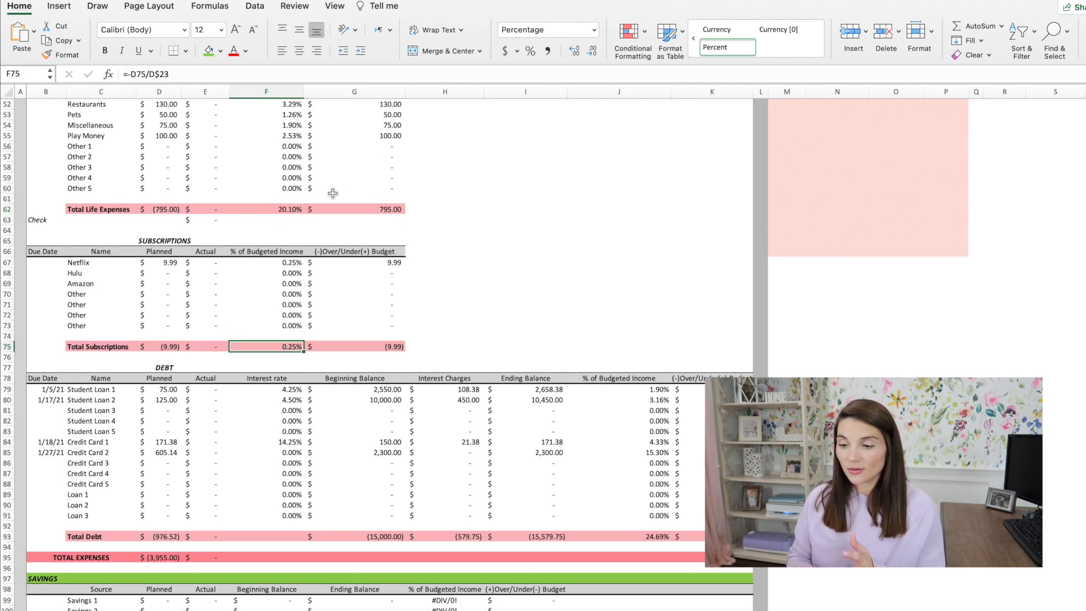
Step: Examine the Debt section's entries for Student Loans 1 and 2 and Credit Cards 1 and 2
scroll(332, 193, "down", 3)
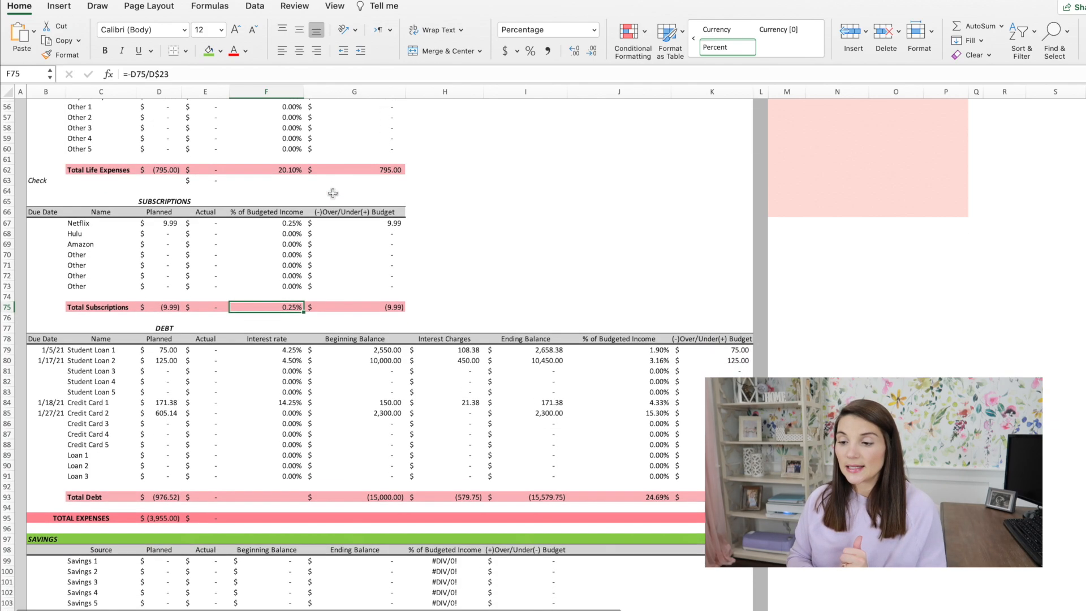
scroll(327, 191, "down", 1)
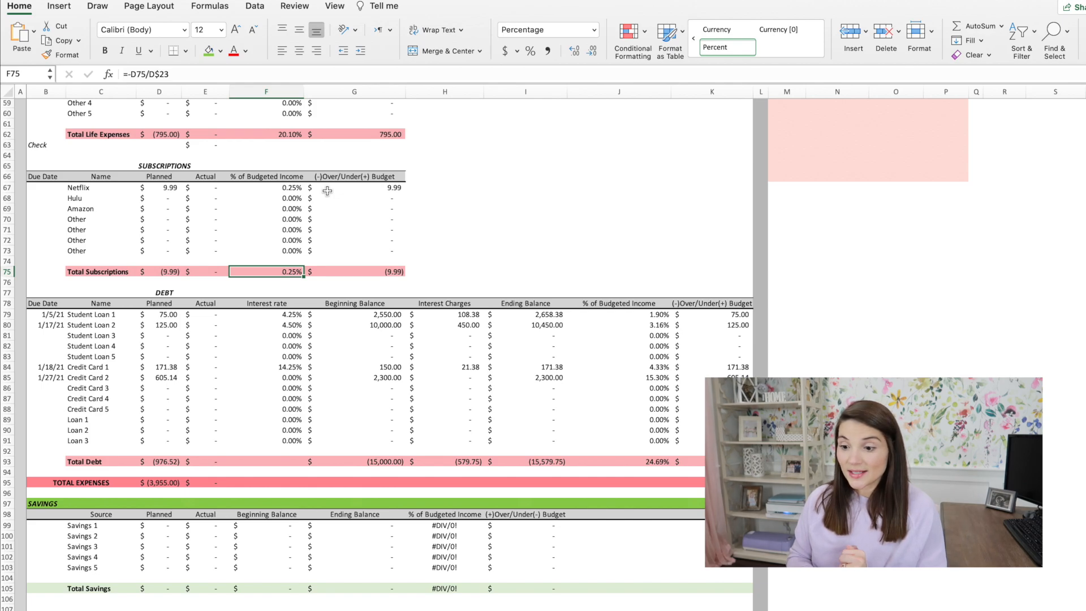
scroll(327, 191, "down", 5)
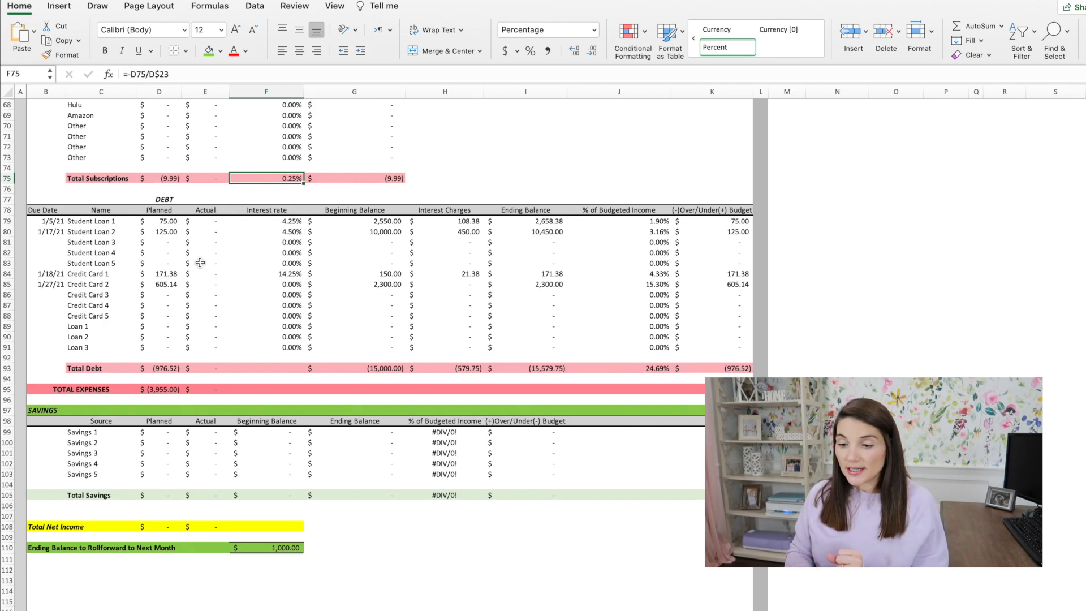
left_click(89, 223)
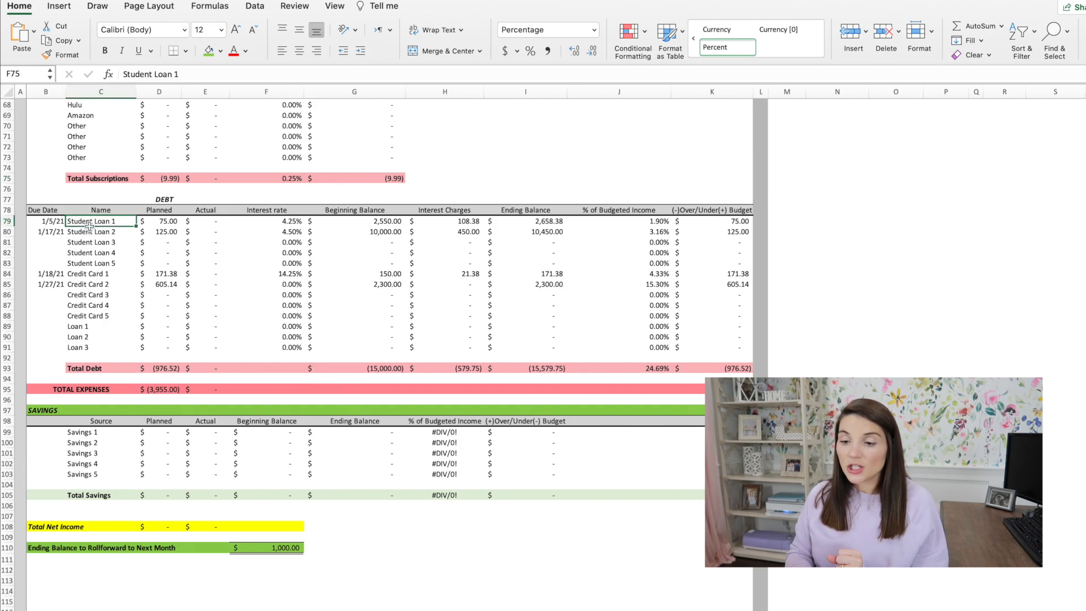
left_click_drag(89, 225, 90, 233)
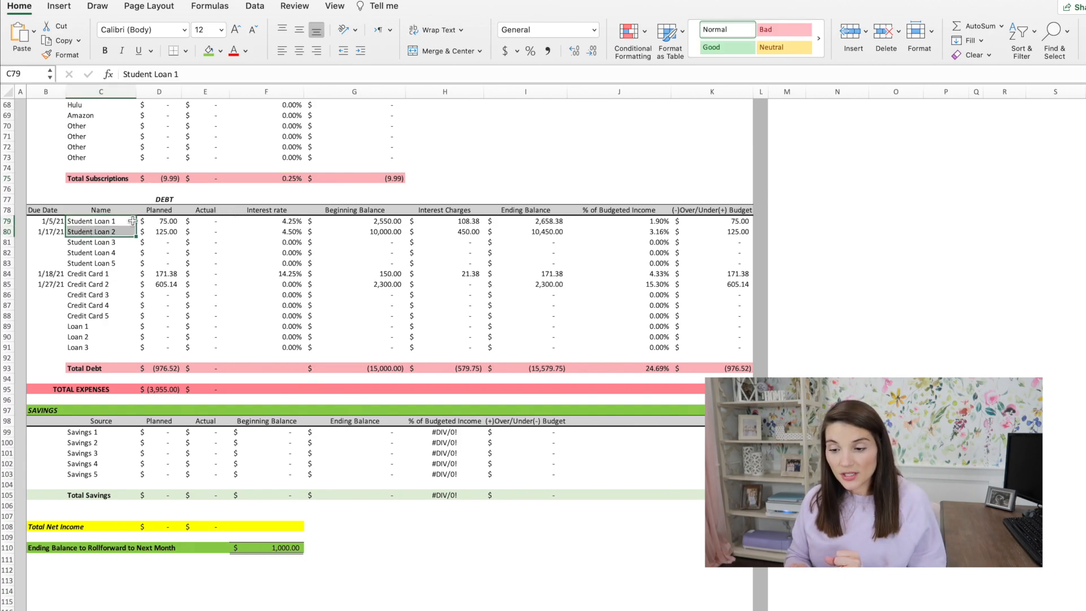
left_click(118, 275)
left_click(120, 285)
Step: Check the planned payments for both student loans and both credit cards in the Debt section
left_click(163, 222)
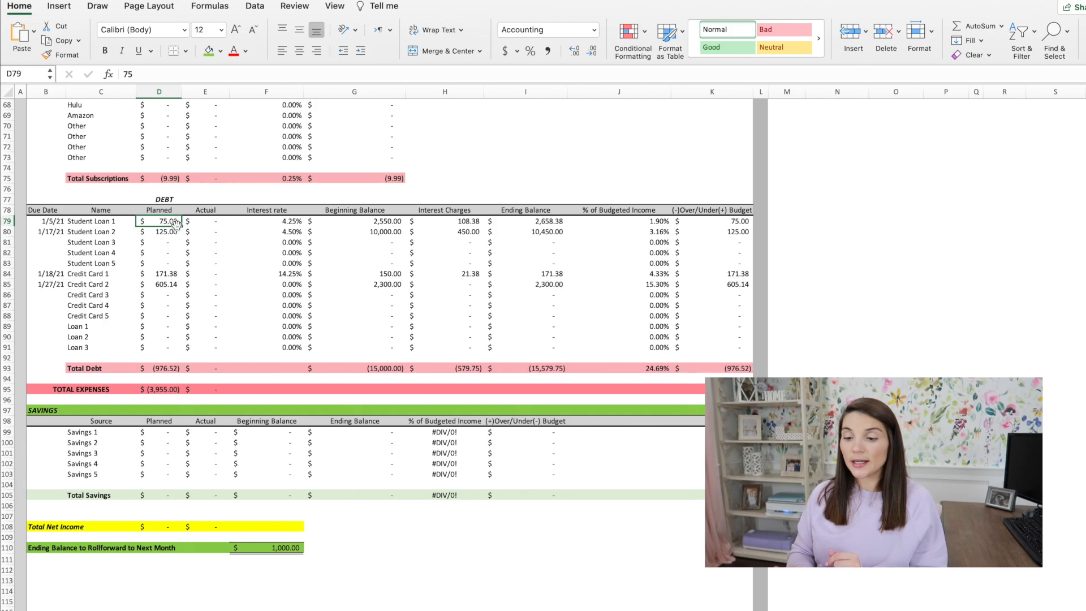
left_click(174, 232)
left_click(169, 274)
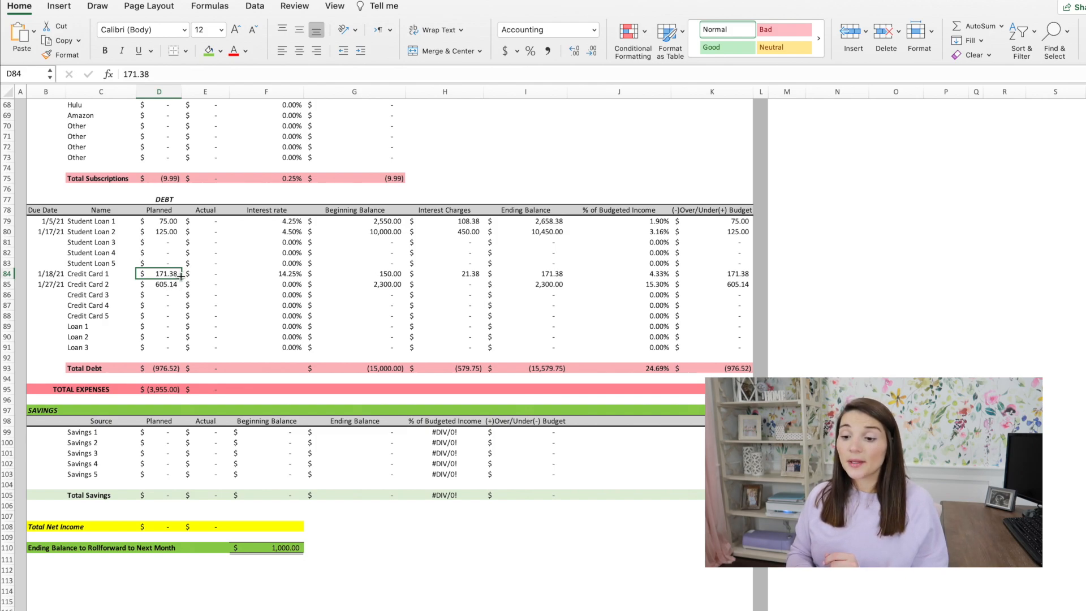
left_click(175, 284)
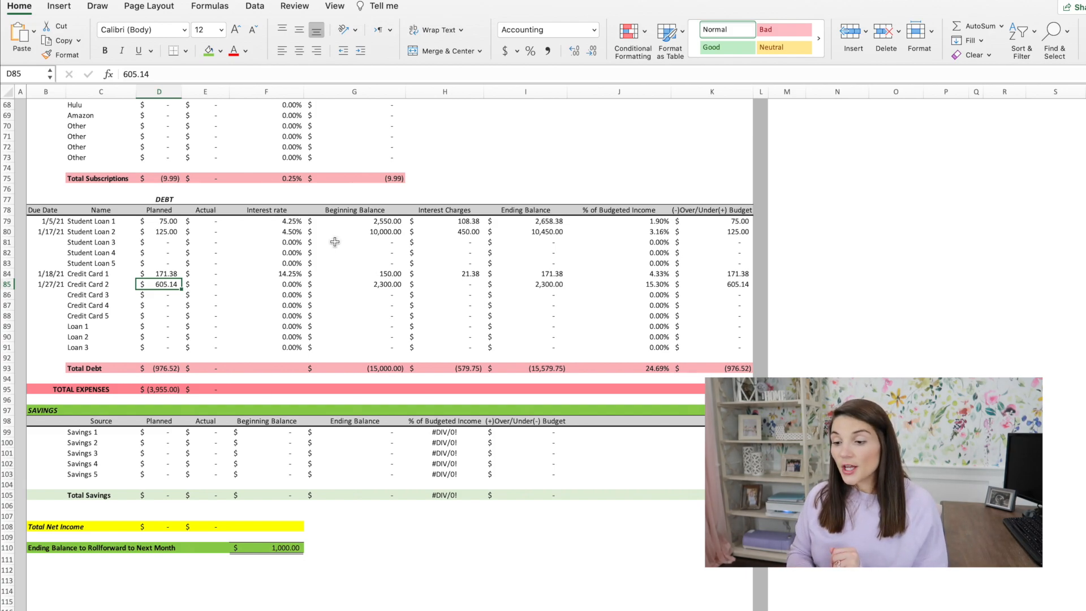
Step: Review the interest rates of Student Loans 1 and 2 and Credit Cards 1 and 2 in the Debt section
left_click(384, 223)
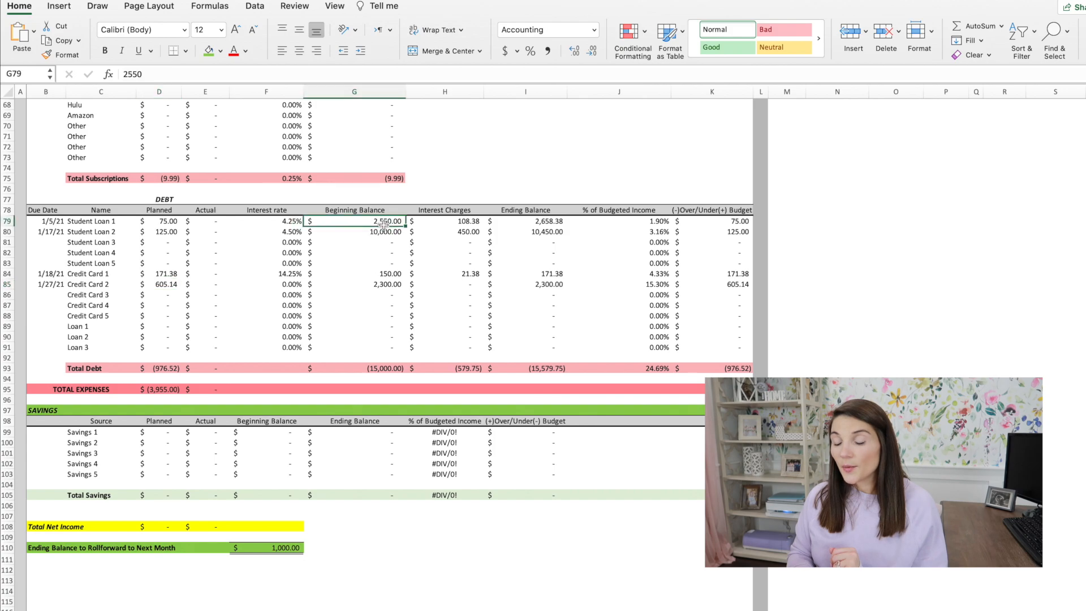
left_click(293, 221)
left_click(296, 231)
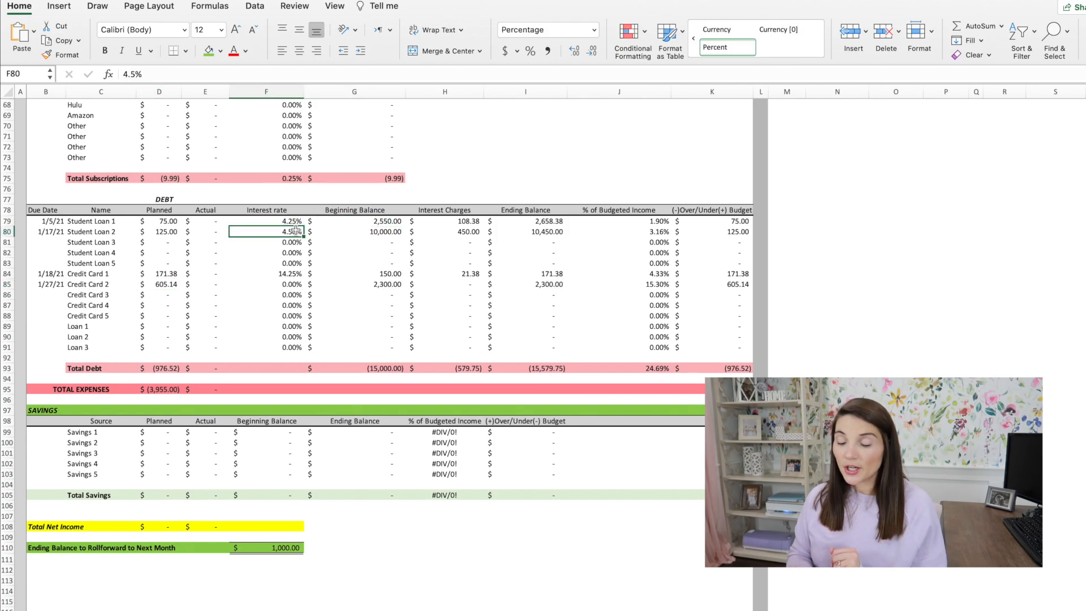
left_click(288, 275)
left_click(285, 282)
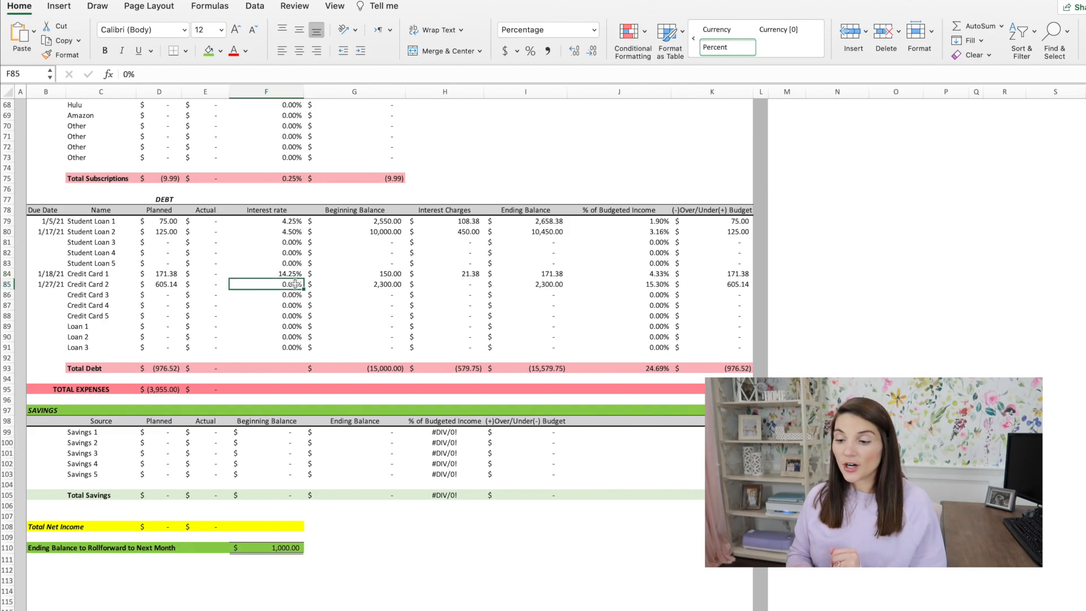
left_click(296, 276)
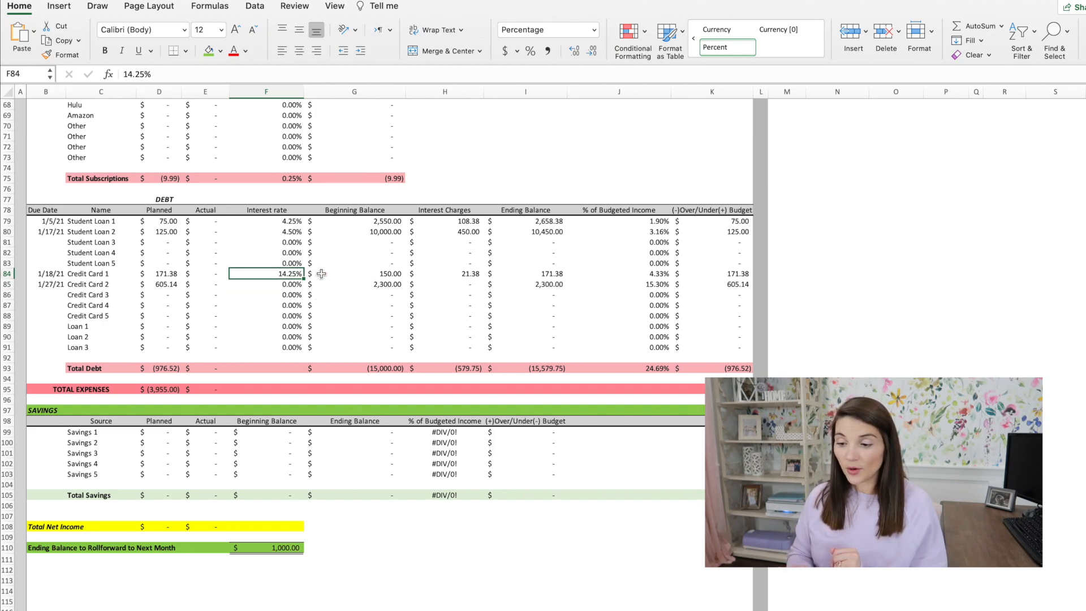
left_click(300, 221)
left_click(299, 232)
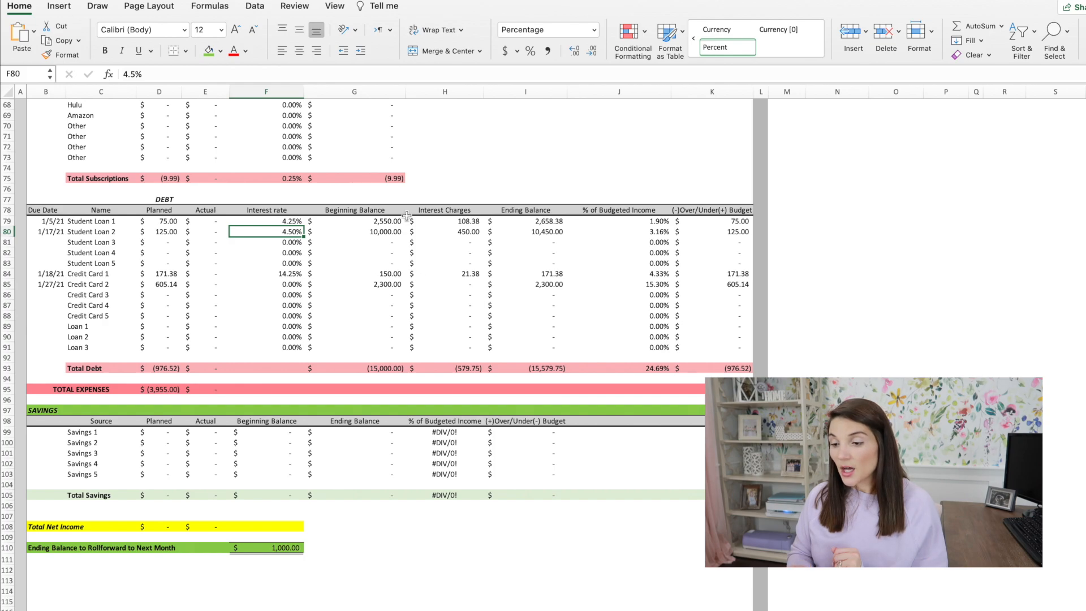
Step: Check the beginning balances of the two student loans and two credit cards
left_click(387, 221)
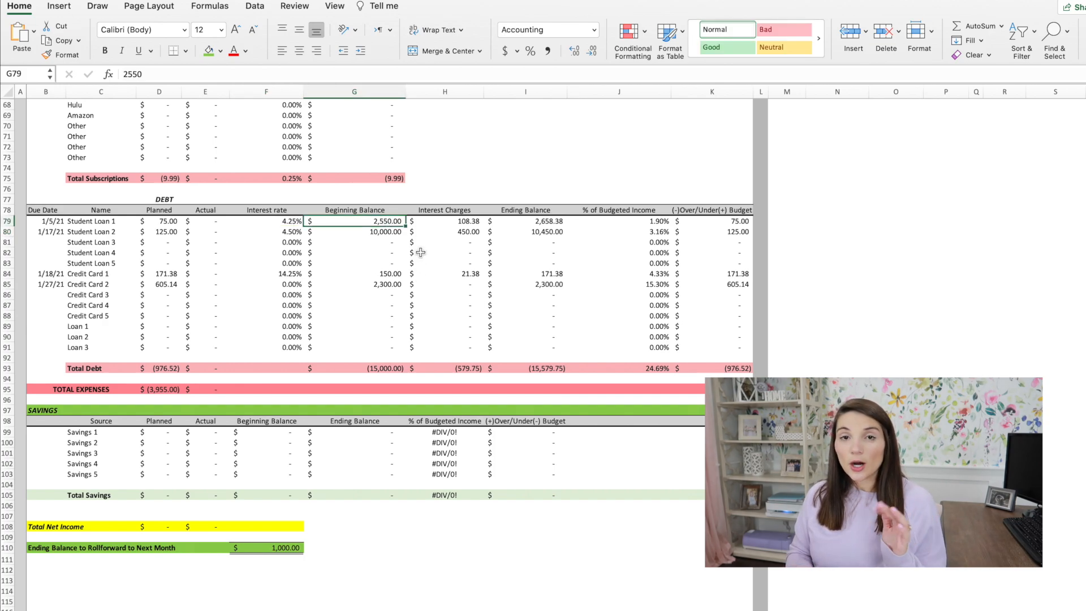
left_click(390, 232)
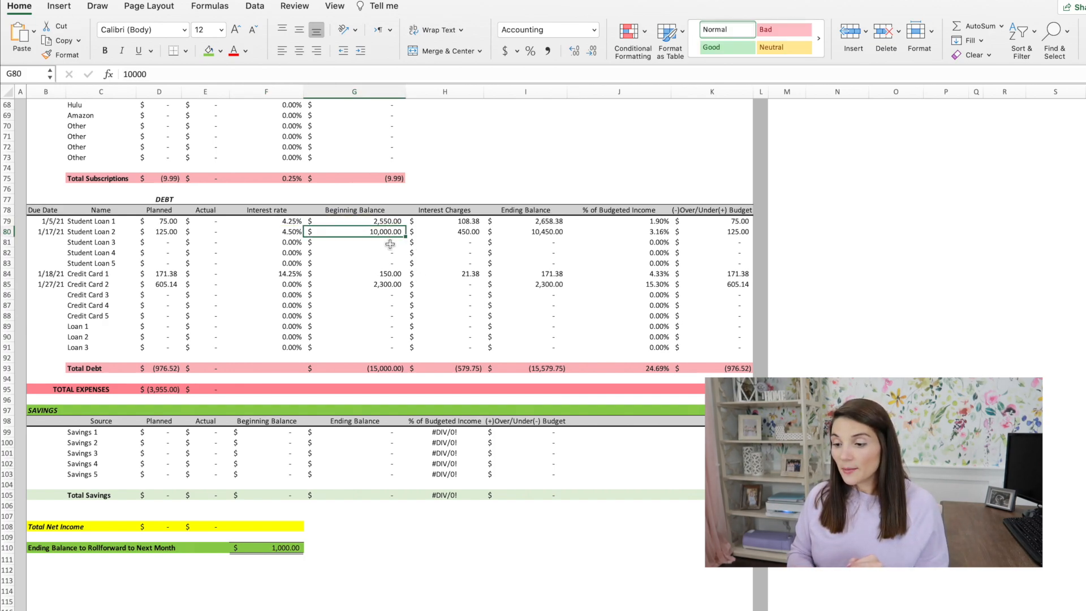
left_click(385, 274)
left_click(383, 281)
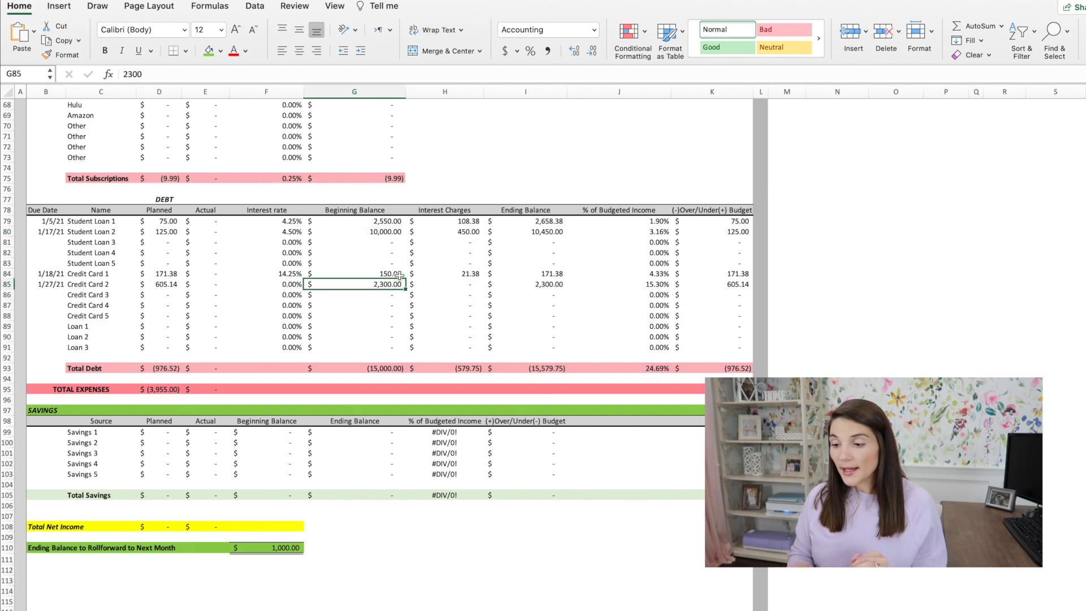
Step: Inspect Student Loan 1's Interest Charges and Ending Balance formulas, then Credit Card 1's Ending Balance formula and Actual payment cell
left_click(472, 222)
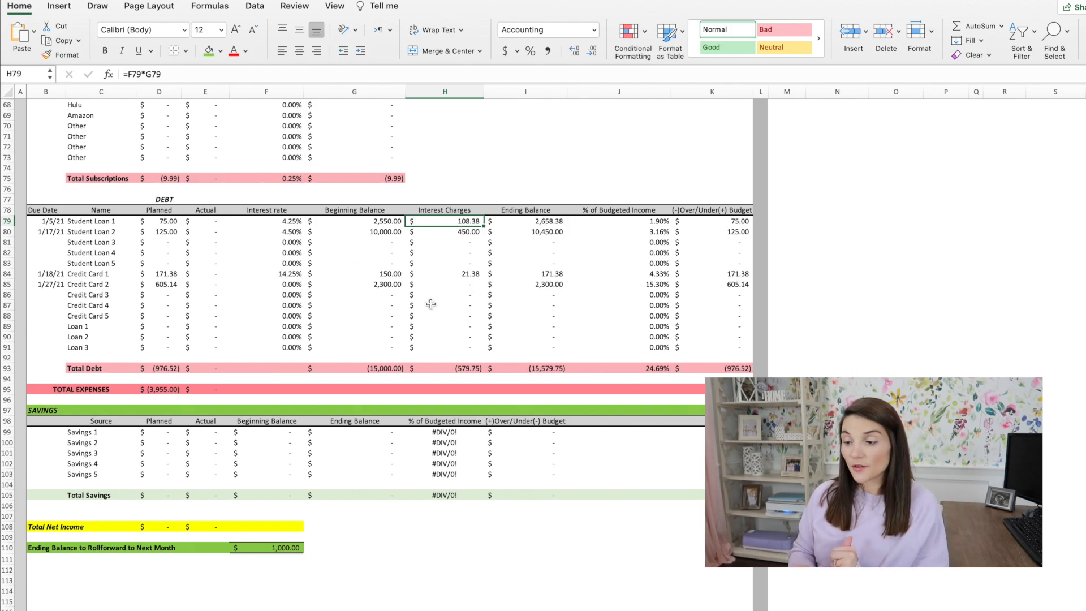
left_click(526, 222)
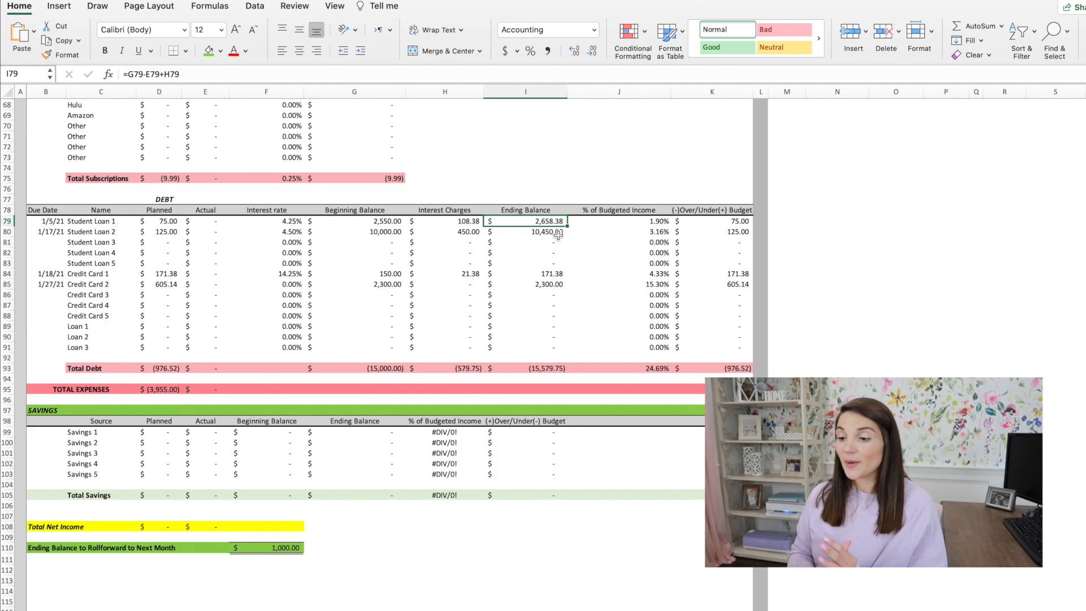
left_click(551, 273)
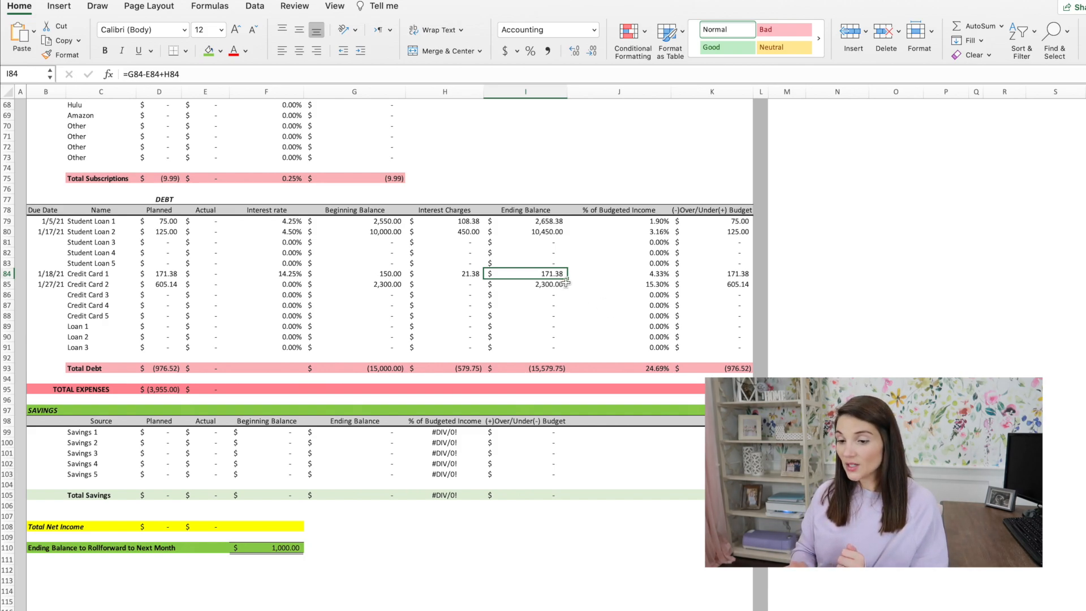
left_click(218, 275)
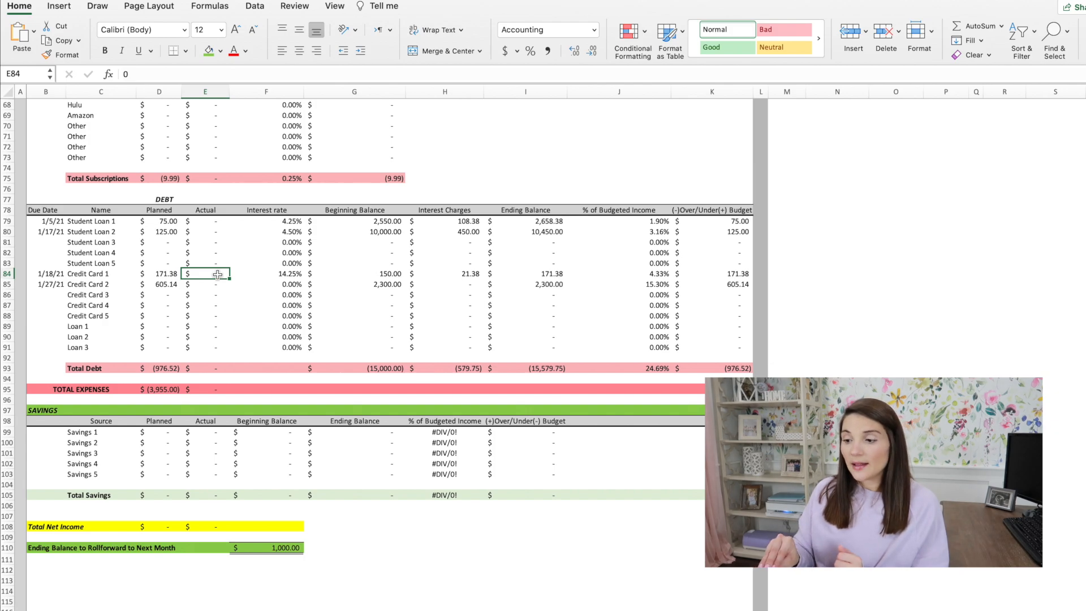
Step: Check Credit Card 1's ending balance against its planned payment, along with Credit Card 2's planned payment in the Debt section
left_click(540, 273)
left_click(160, 273)
left_click(162, 285)
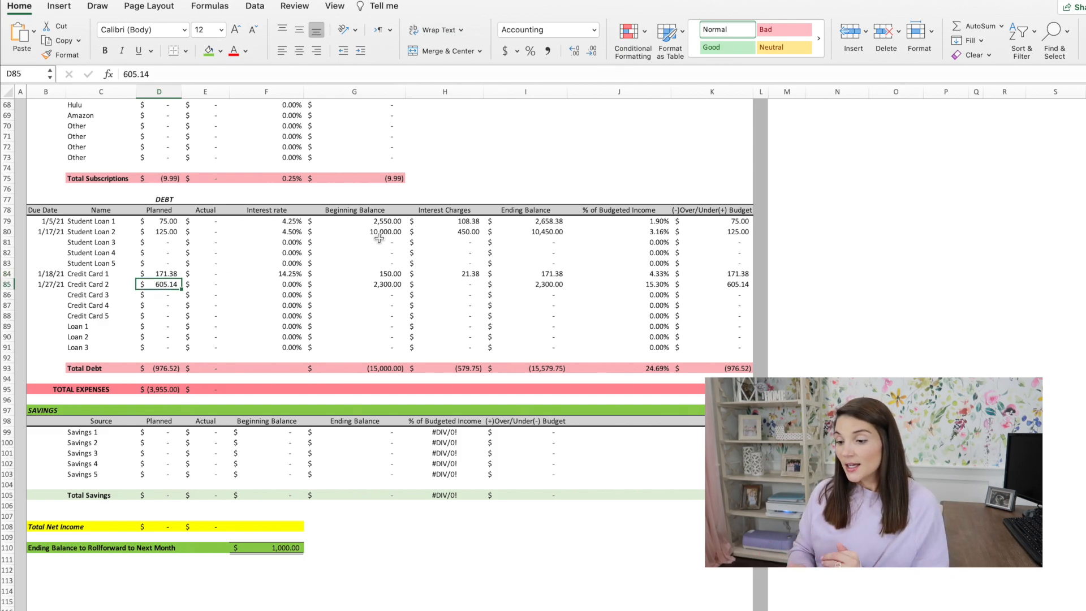
Step: Inspect the Planned and % of Budgeted Income formulas in the Total Debt row
scroll(509, 266, "down", 1)
left_click(159, 340)
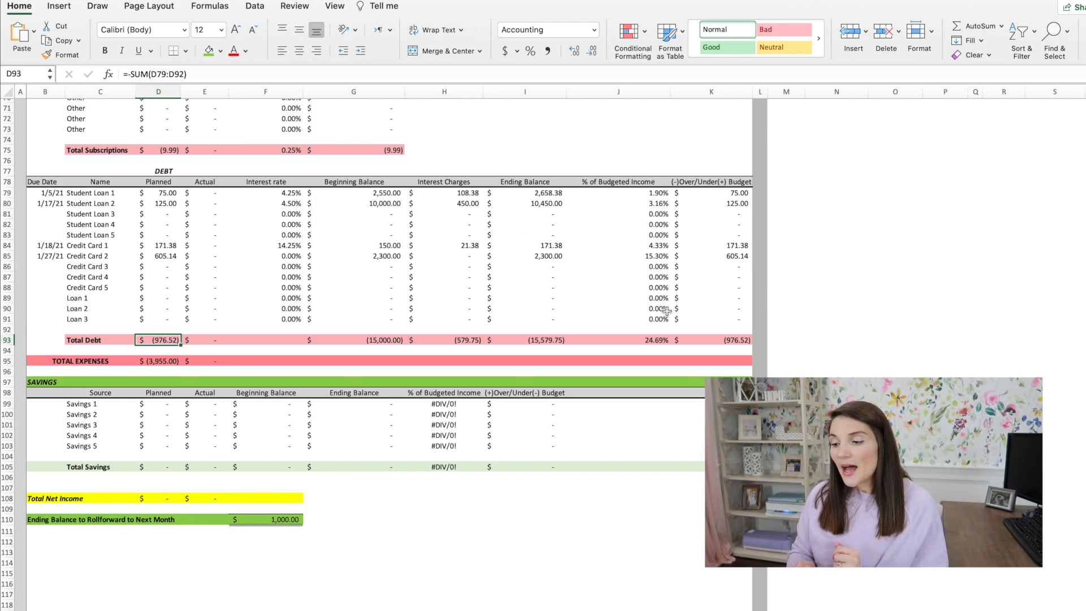
left_click(663, 340)
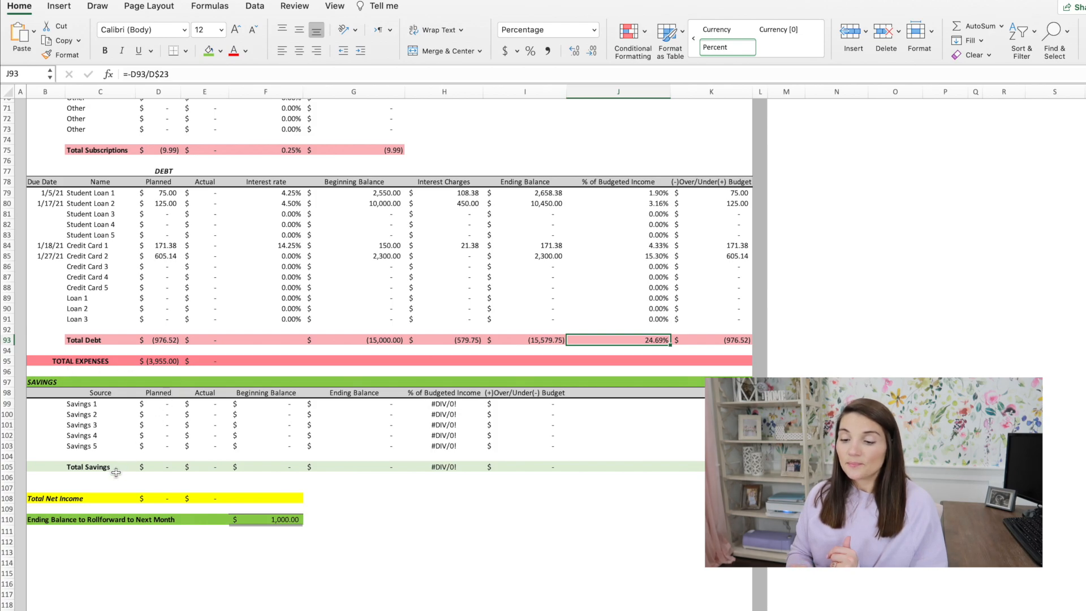
Step: Inspect the Planned column formulas for Total Expenses, Total Income and Total Net Income
scroll(116, 473, "down", 1)
scroll(116, 472, "down", 1)
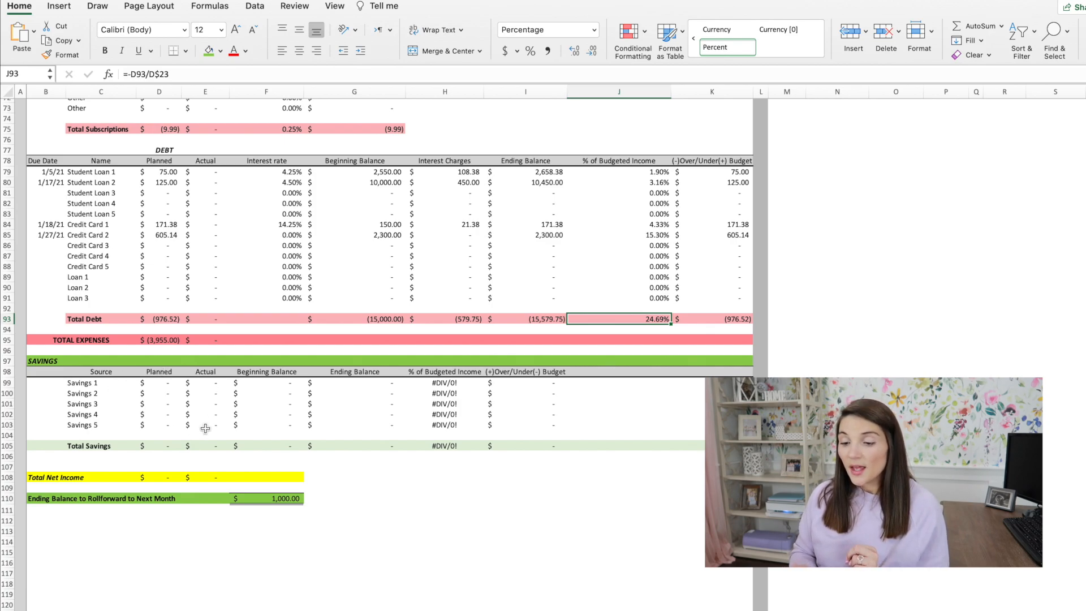
left_click(161, 339)
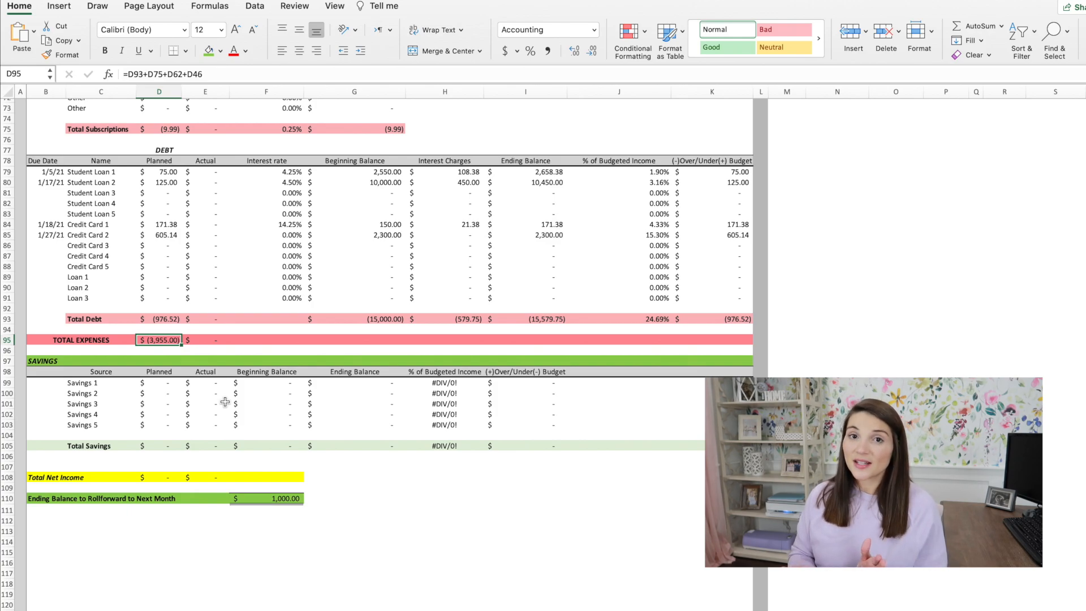
scroll(225, 402, "up", 20)
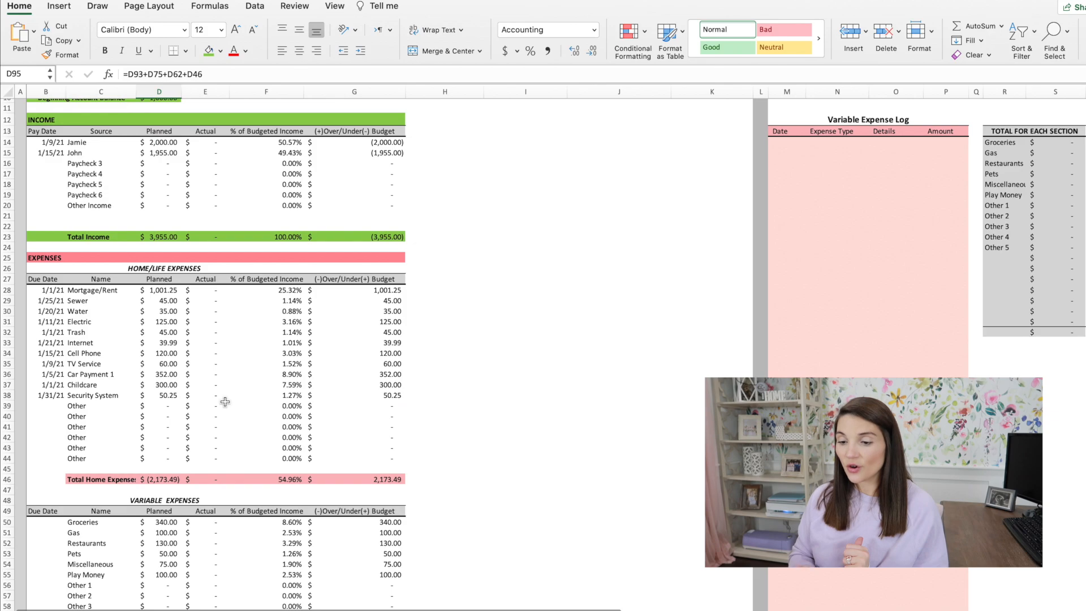
left_click(161, 237)
scroll(251, 322, "down", 3)
scroll(251, 321, "down", 20)
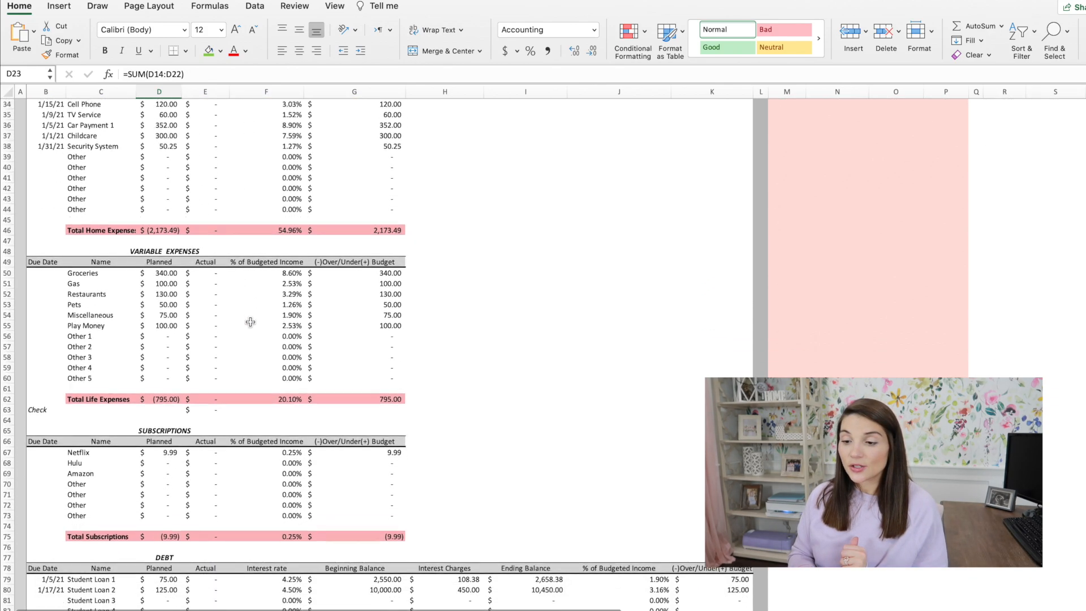
scroll(128, 402, "down", 1)
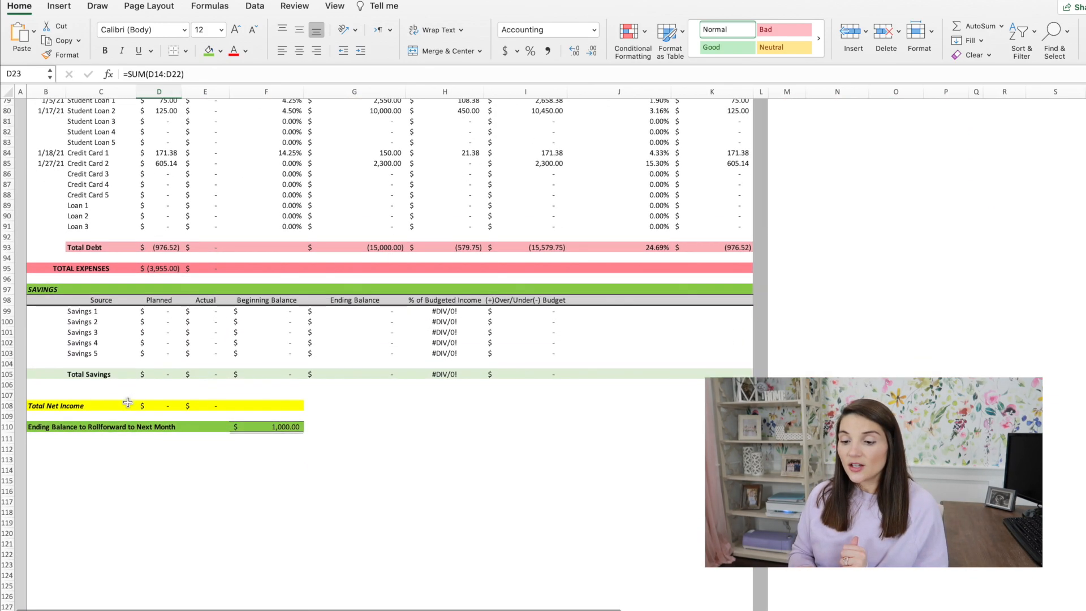
left_click(159, 406)
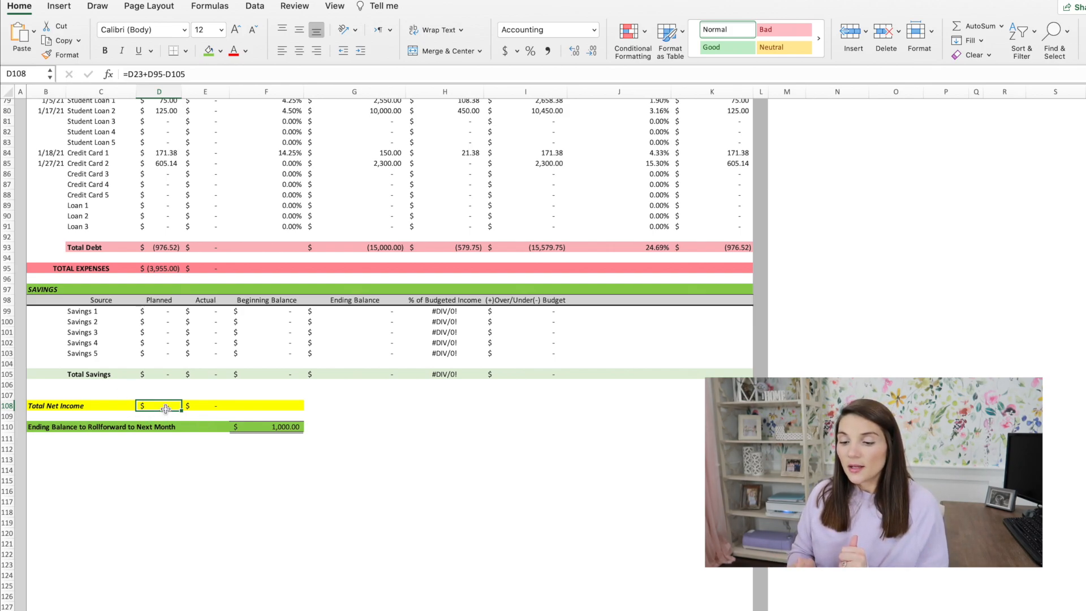
Step: Set Student Loan 2's planned payment to 100 and check the effect on the planned Total Net Income
left_click(164, 165)
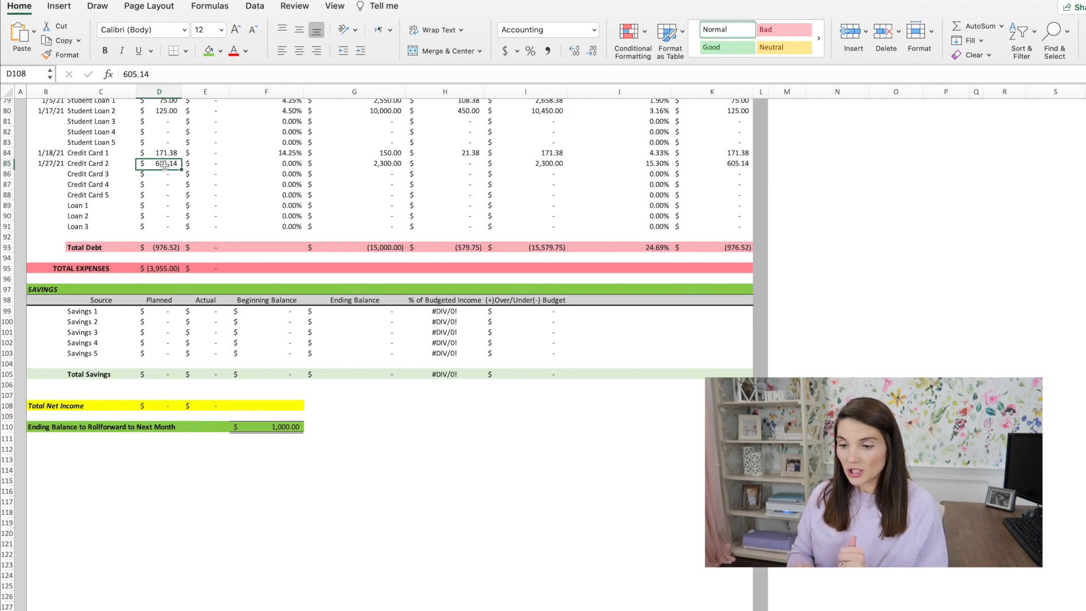
scroll(227, 266, "up", 3)
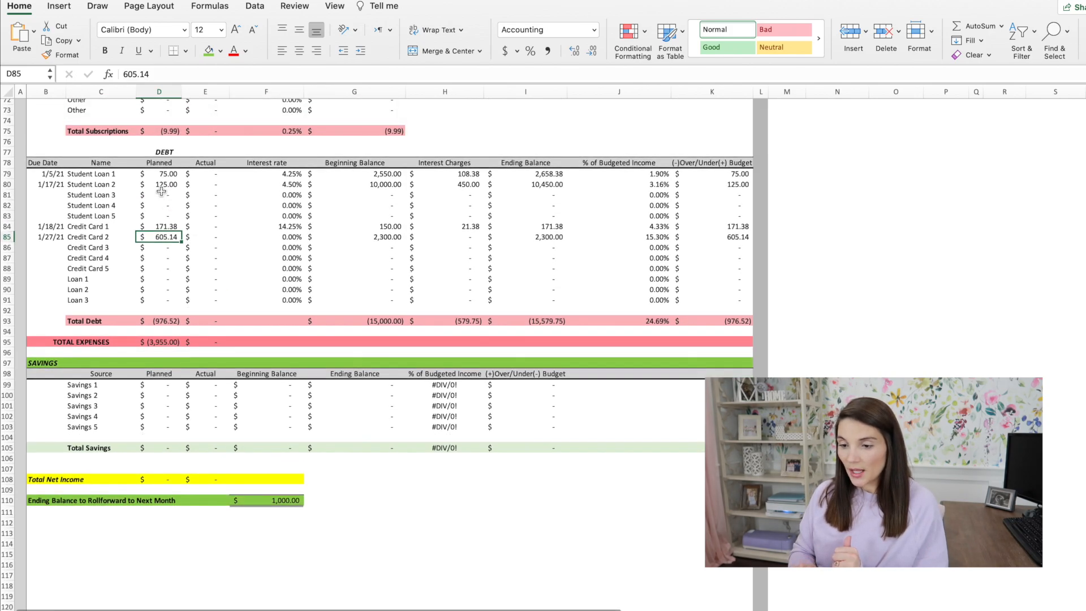
key("Up")
key("Up")
key("Up")
key("Up")
key("Up")
type("100")
key("Return")
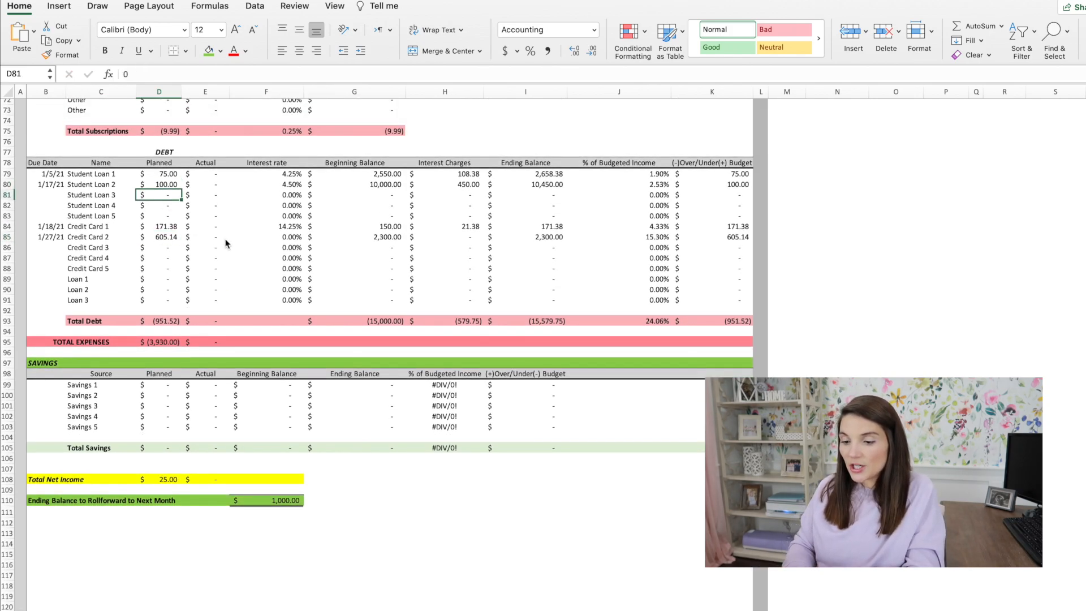
left_click(166, 479)
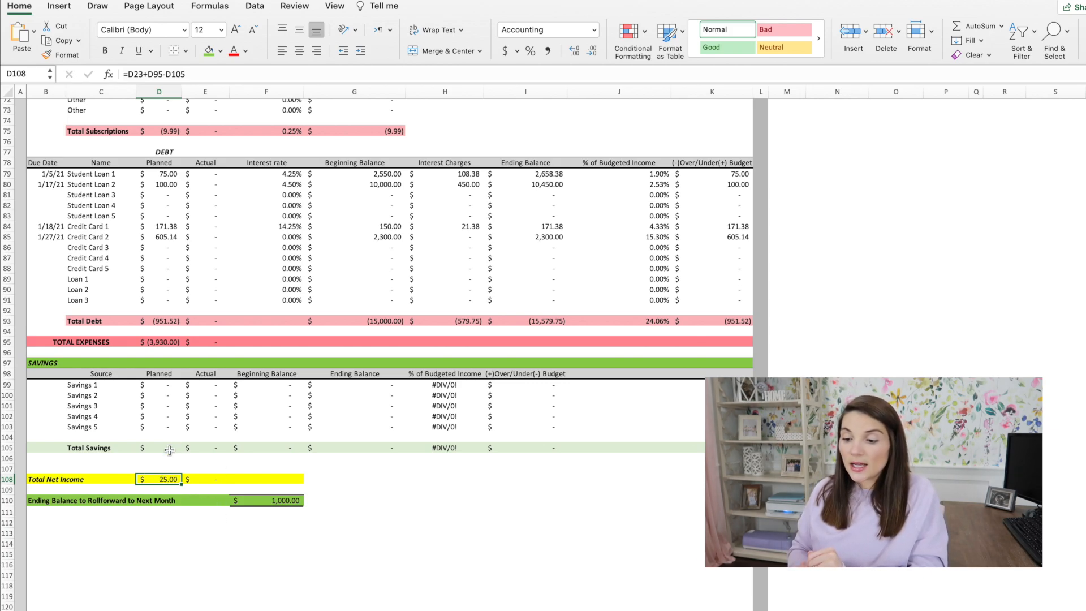
Step: Set Student Loan 2's planned payment to 125 and recheck the planned Total Net Income
left_click(159, 183)
type("125")
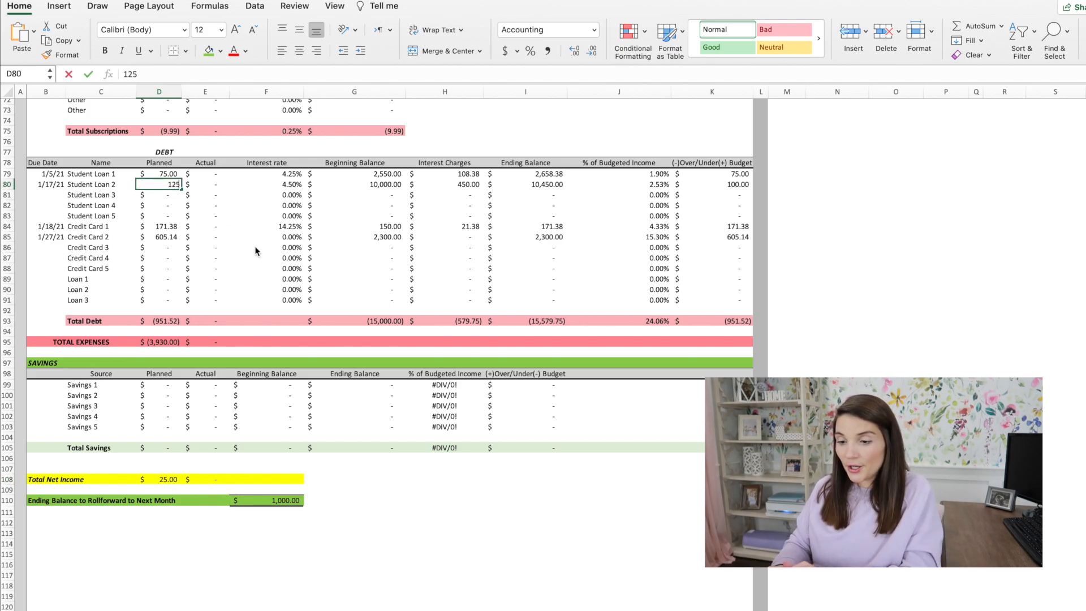
key("Return")
left_click(155, 476)
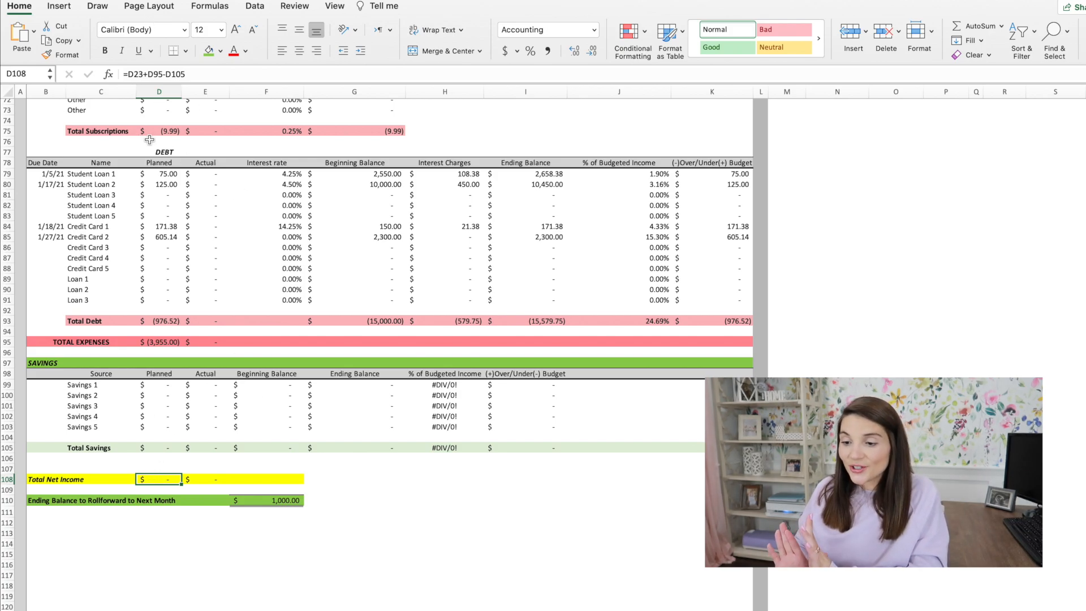
Step: Inspect the formula for the Ending Balance to Rollforward to Next Month, and return to the beginning of the budget
scroll(183, 244, "down", 3)
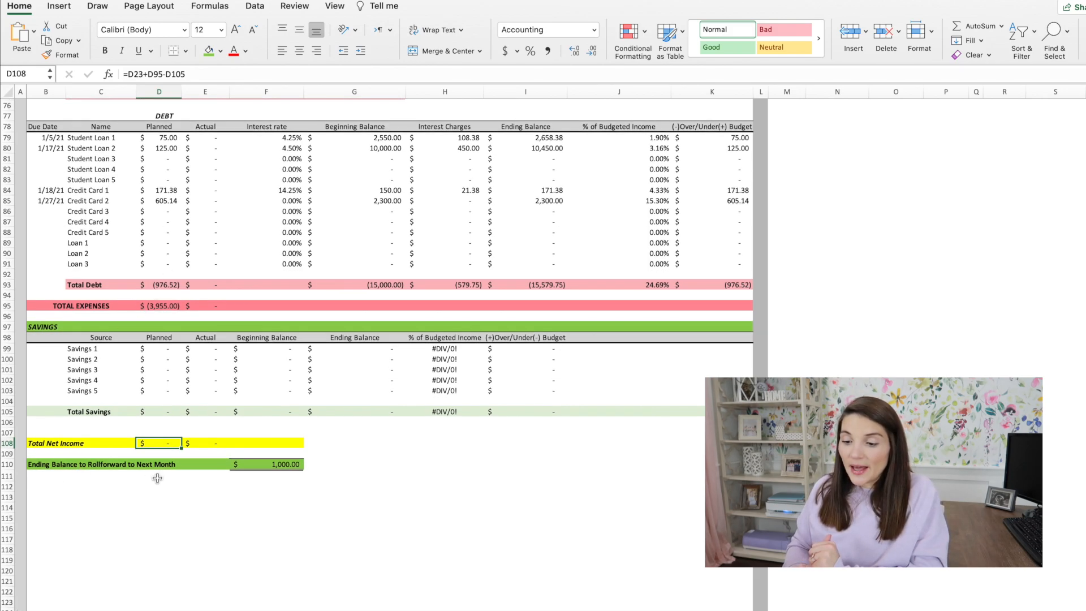
left_click(286, 465)
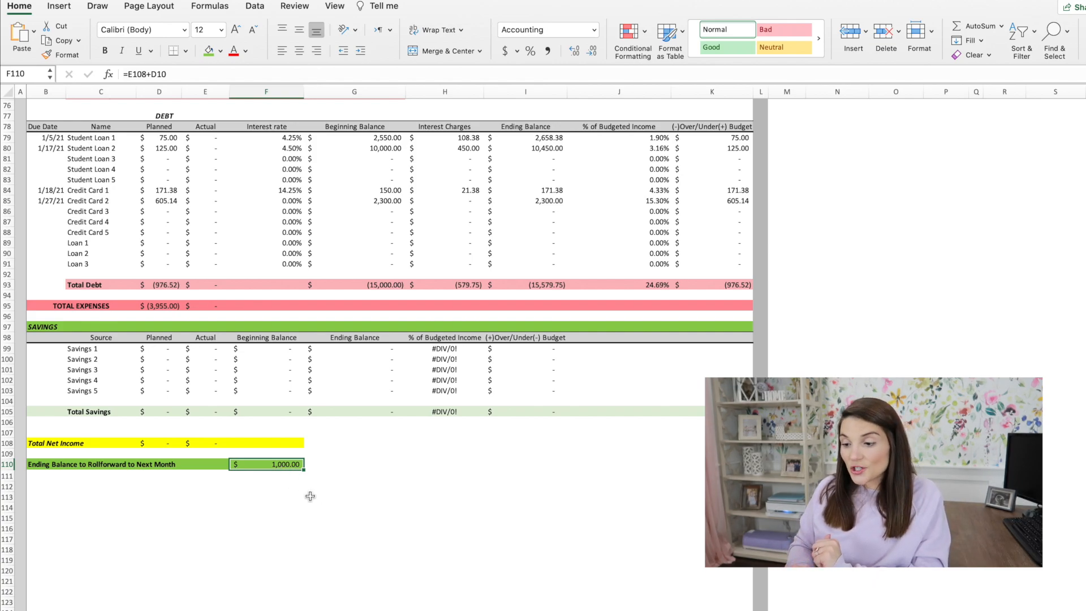
scroll(310, 496, "up", 10)
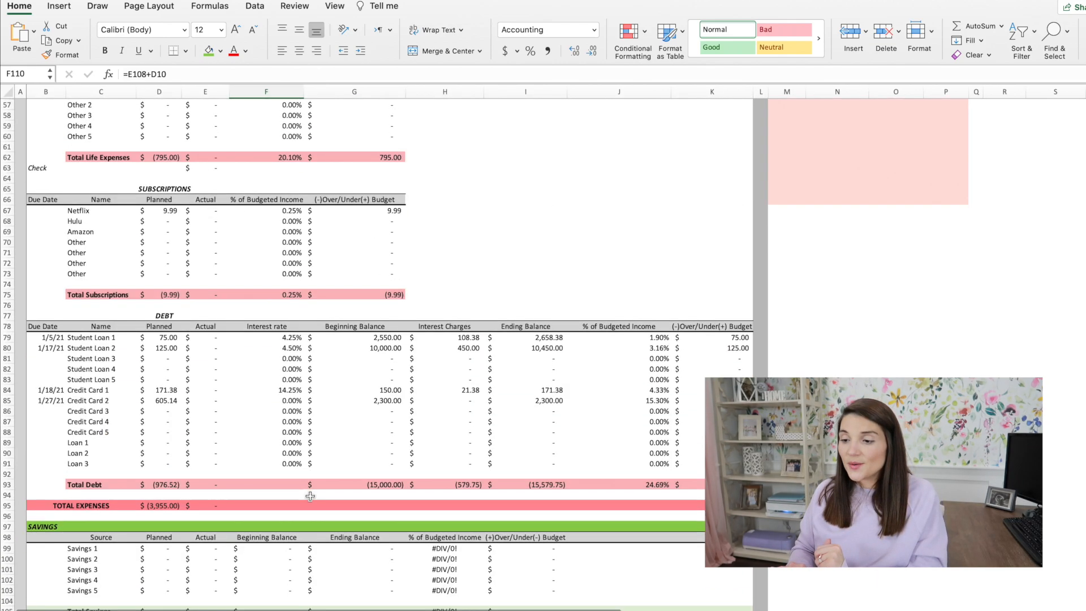
scroll(309, 496, "up", 20)
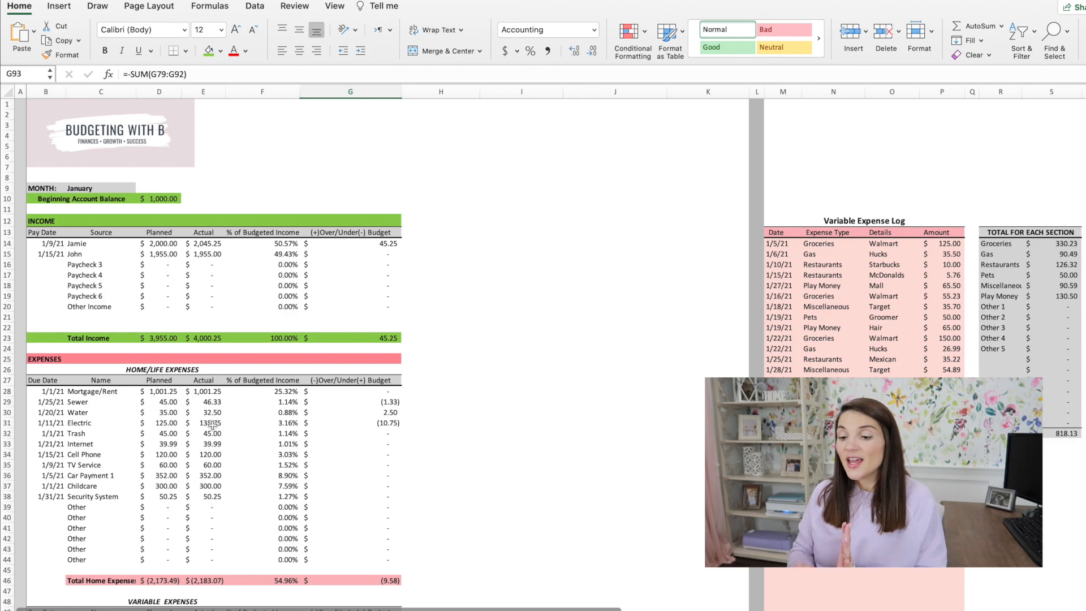
Step: Review the Actual amounts and Over/Under Budget formulas of both paychecks, plus the actual Total Income formula
scroll(215, 401, "down", 5)
scroll(209, 428, "down", 2)
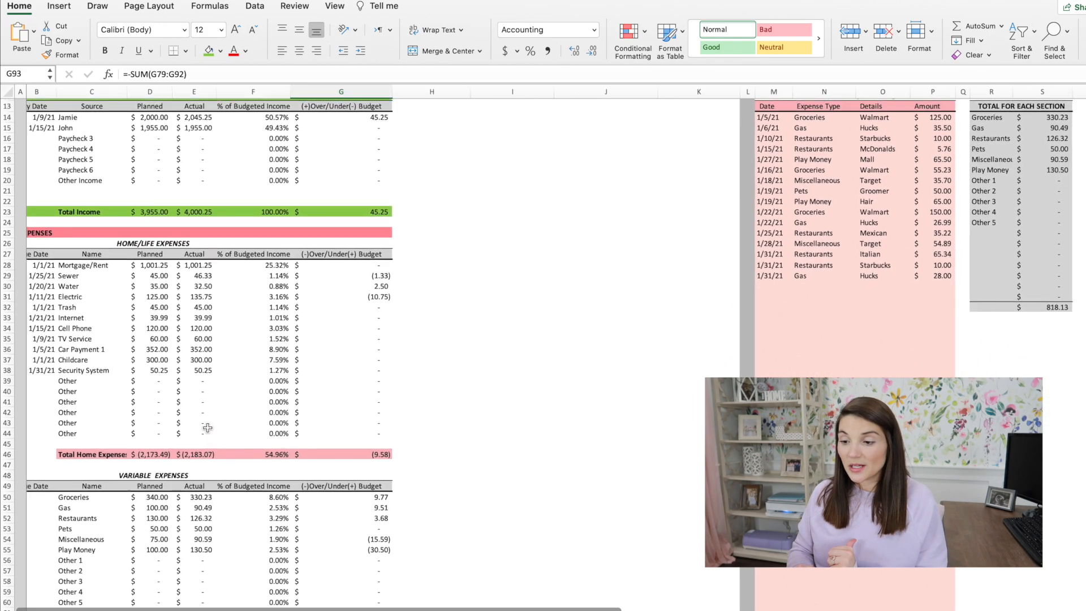
scroll(207, 429, "up", 6)
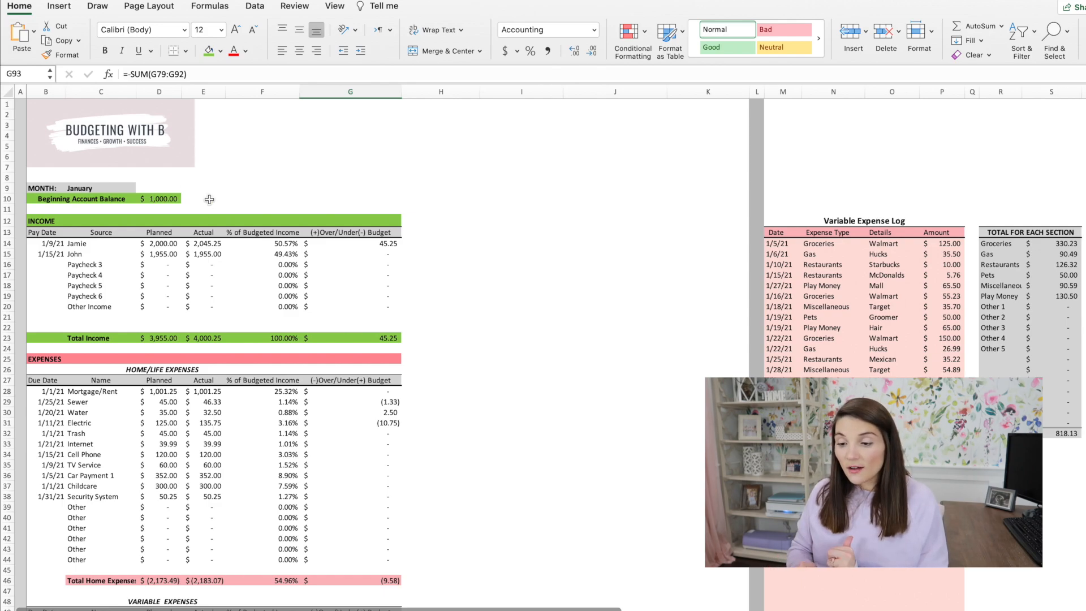
left_click(205, 242)
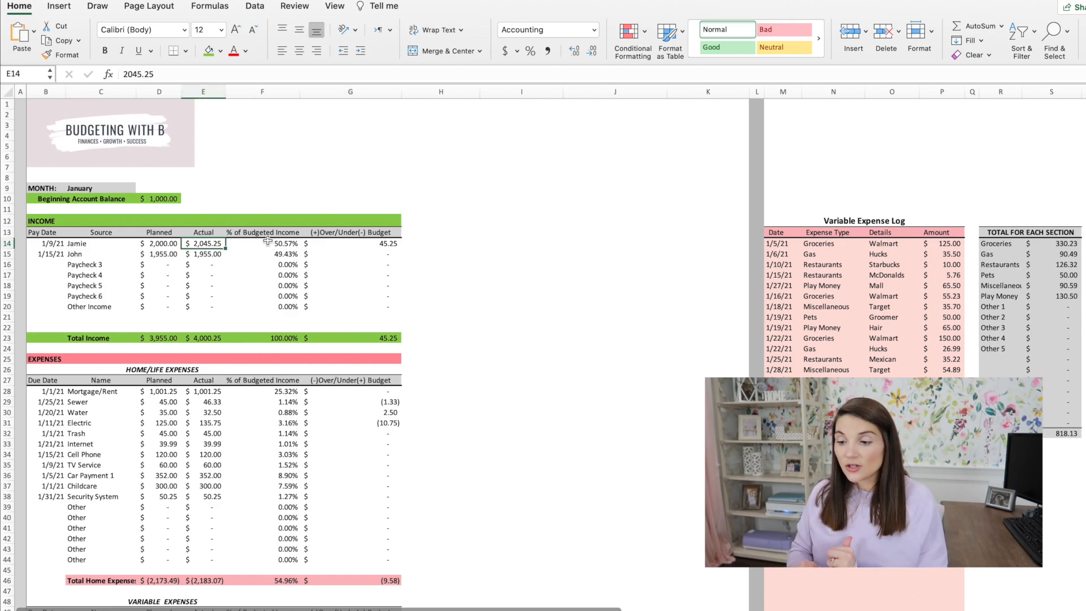
left_click(389, 244)
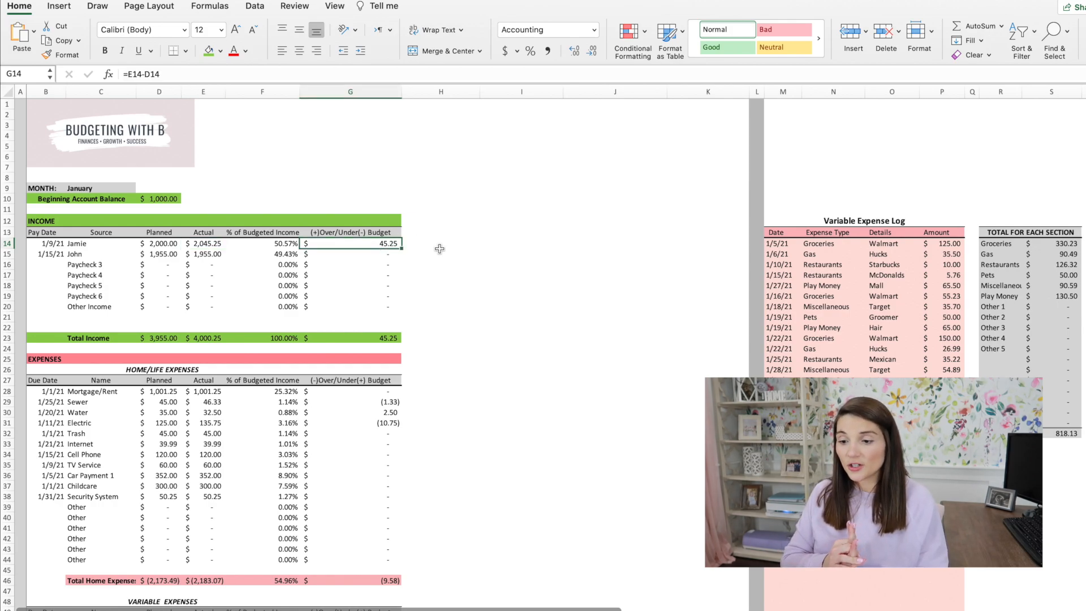
left_click(206, 255)
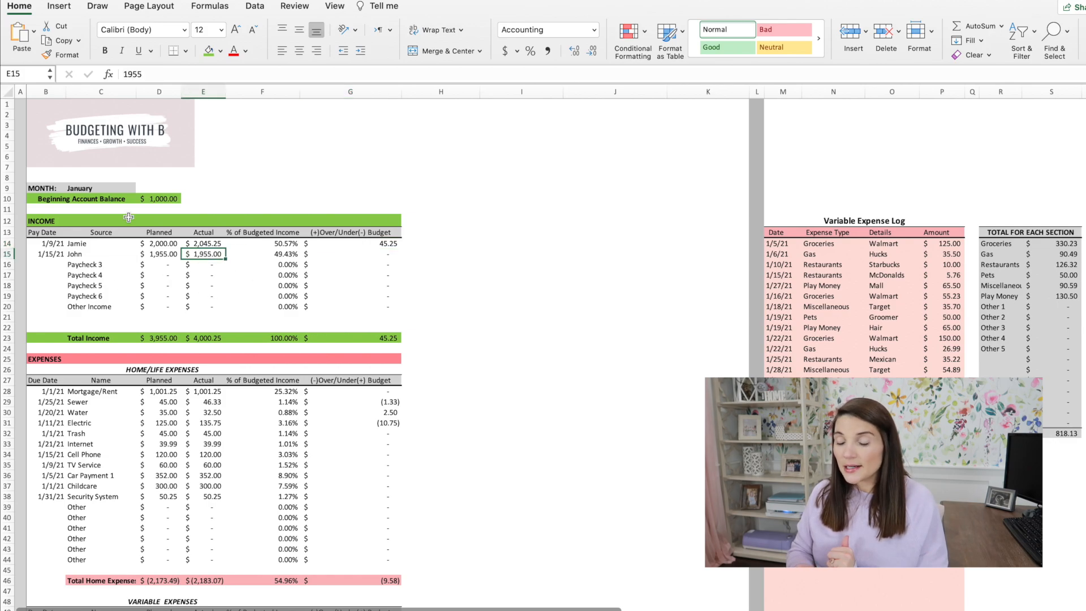
left_click(390, 255)
scroll(390, 252, "down", 2)
scroll(391, 252, "down", 3)
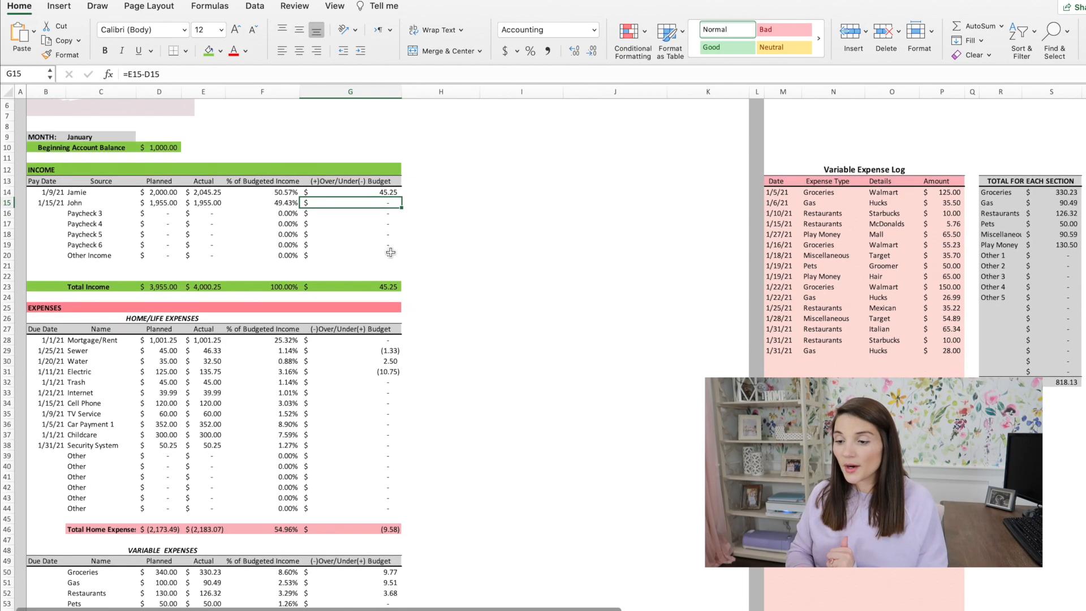
scroll(390, 253, "down", 2)
left_click(202, 255)
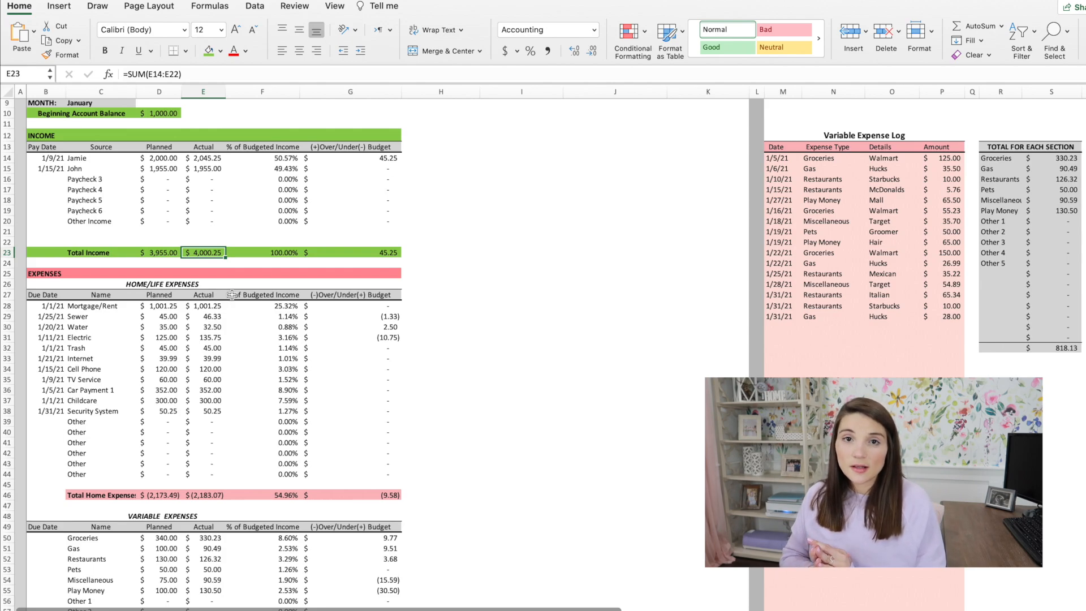
Step: Check the Actual amounts for Mortgage/Rent and Sewer, and Sewer's Over/Under Budget formula in the Home/Life Expenses section
scroll(231, 295, "down", 5)
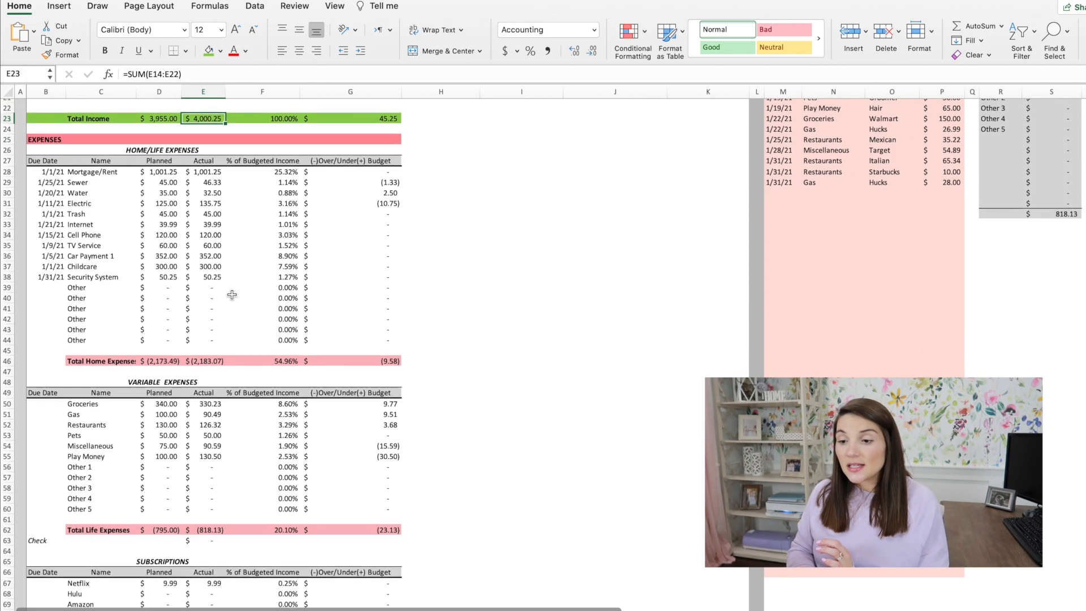
scroll(232, 295, "up", 2)
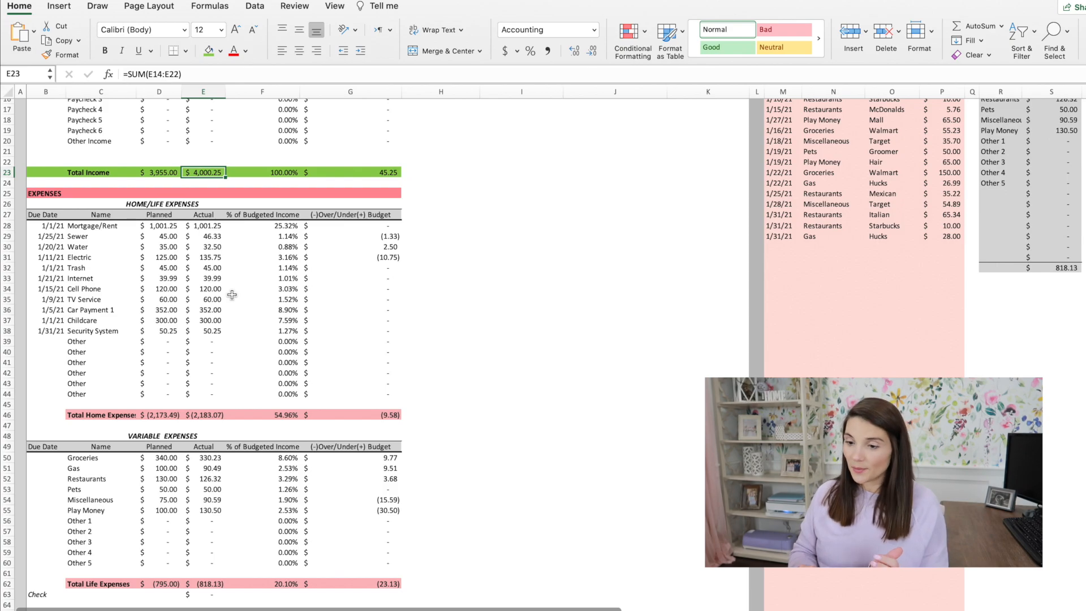
left_click(182, 204)
left_click(195, 226)
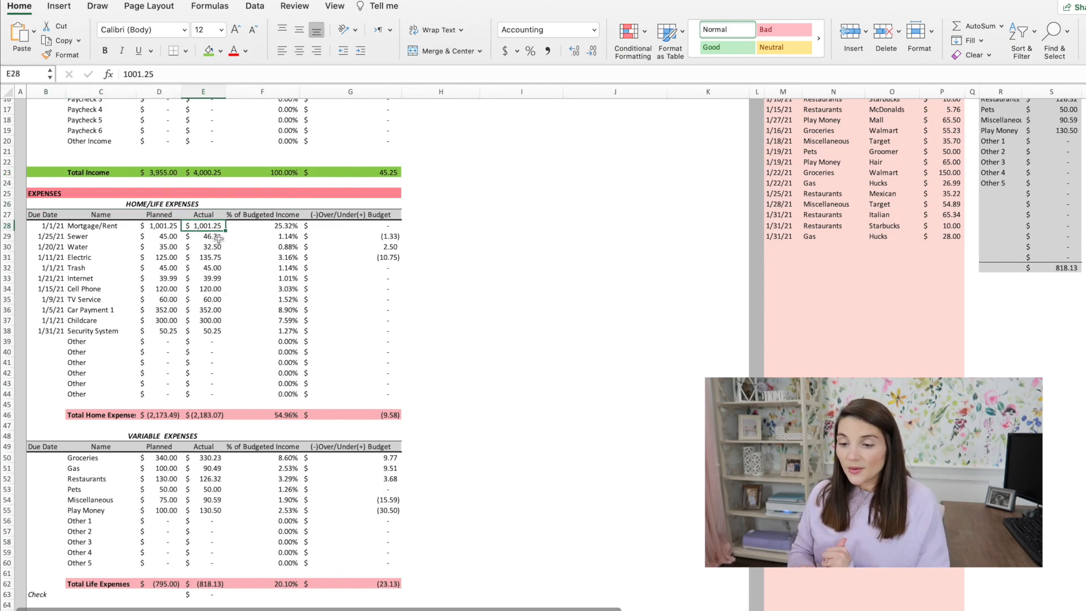
left_click(218, 239)
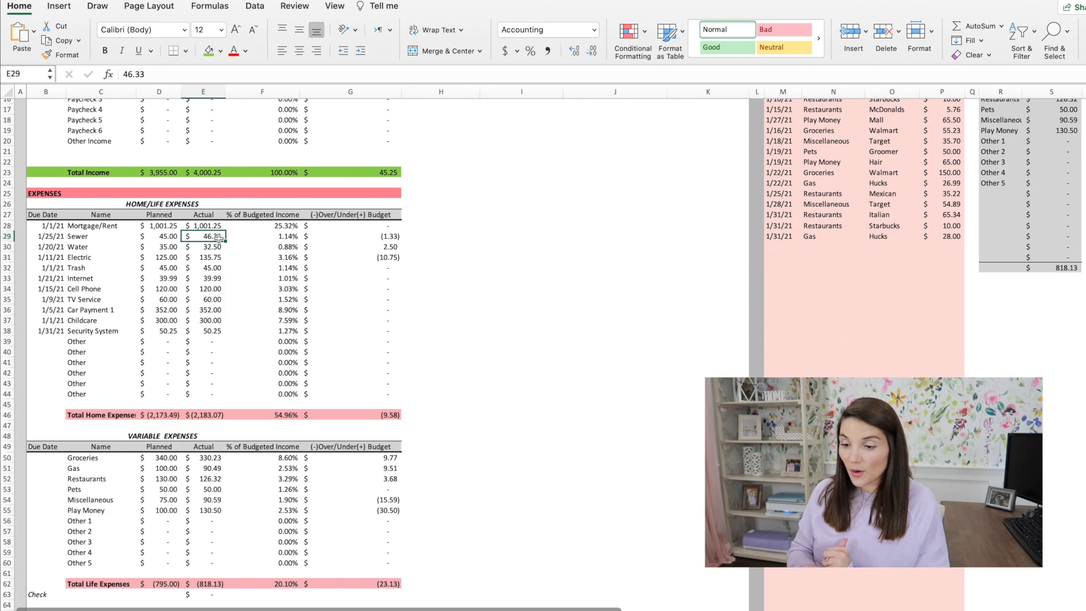
left_click(390, 247)
left_click(393, 234)
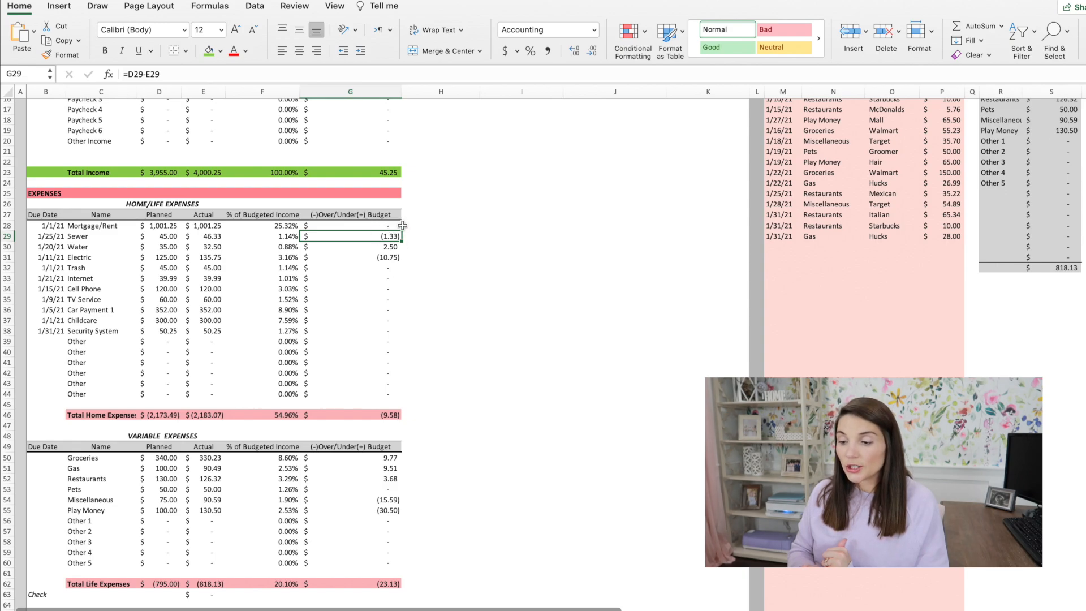
Step: Check the Actual amounts and Over/Under Budget formulas for the Water and Electric expenses
left_click(210, 249)
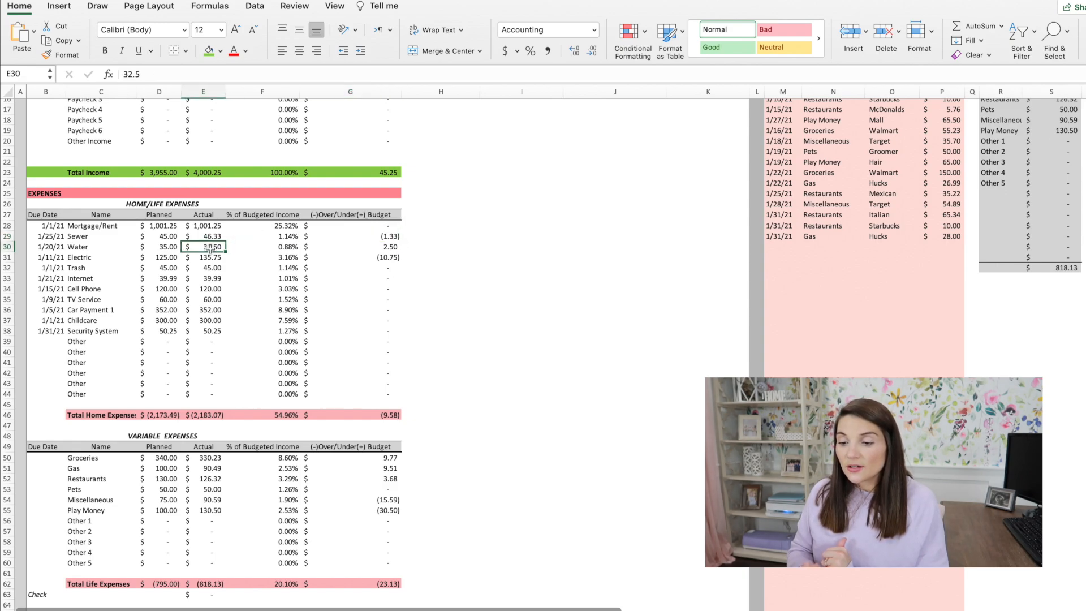
left_click(391, 249)
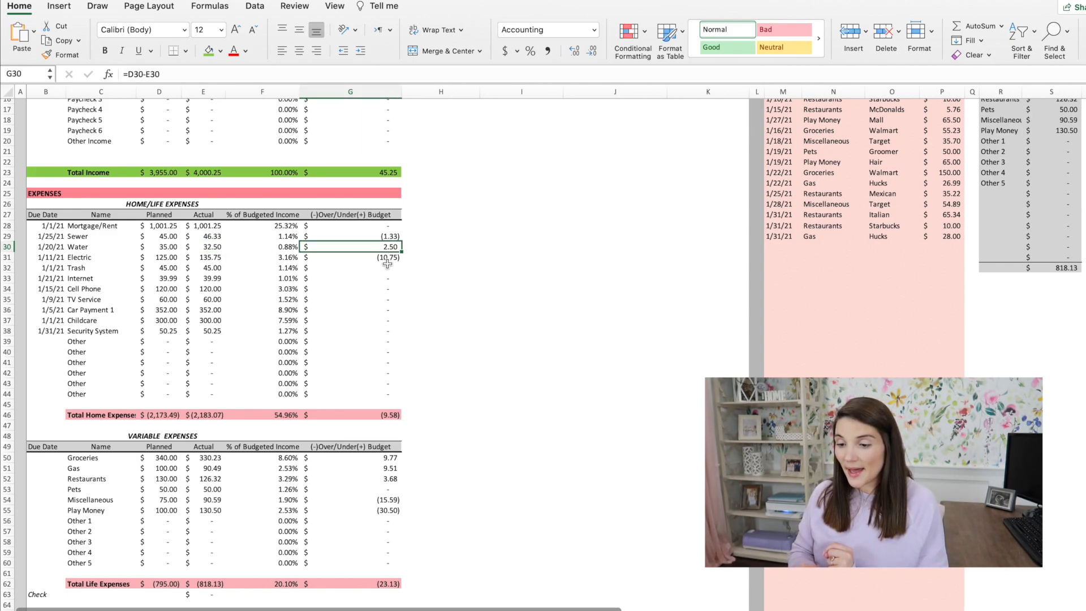
left_click(213, 257)
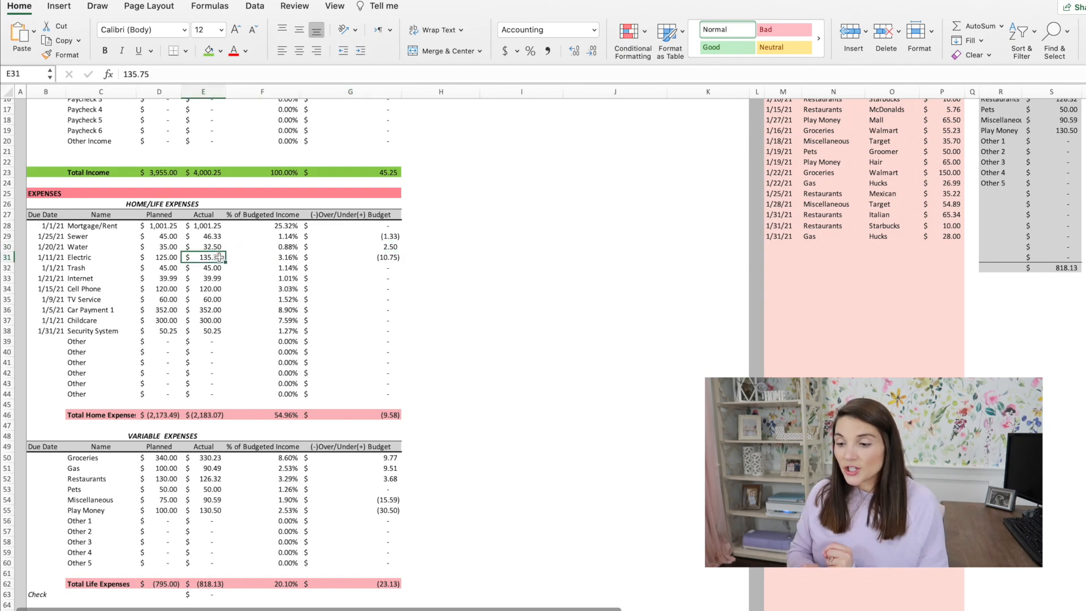
left_click(389, 258)
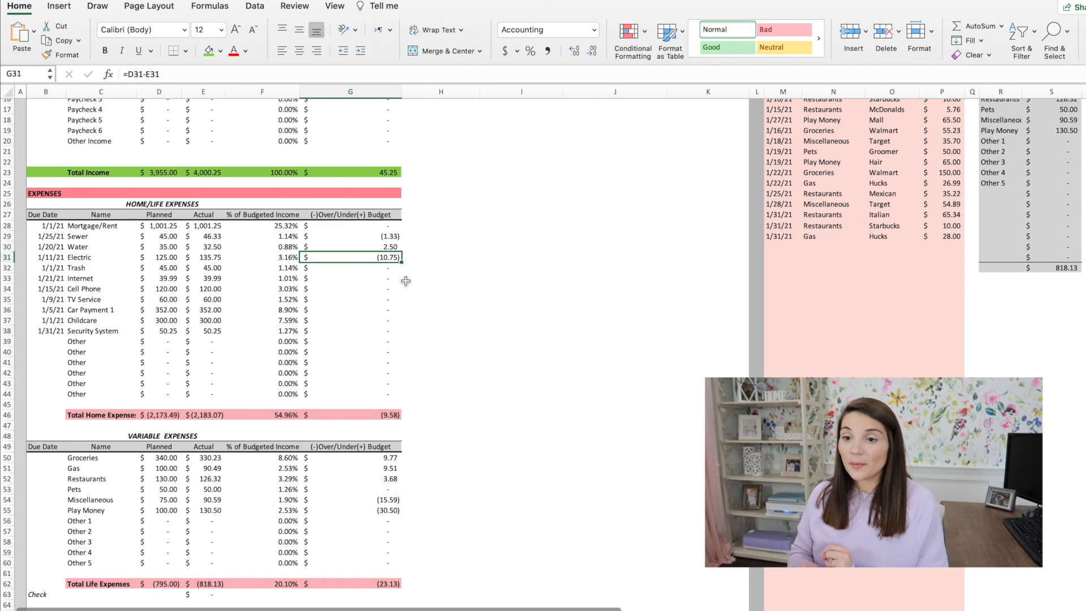
Step: Check the Actual amounts for the Home/Life Expenses from Trash through Security System
left_click(213, 269)
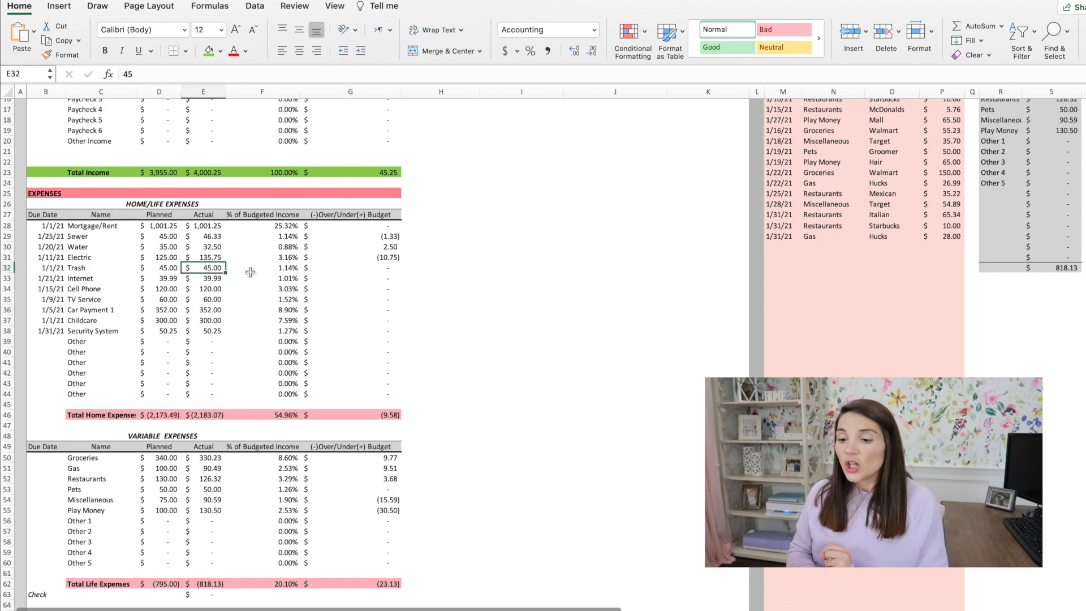
left_click(221, 279)
left_click(220, 289)
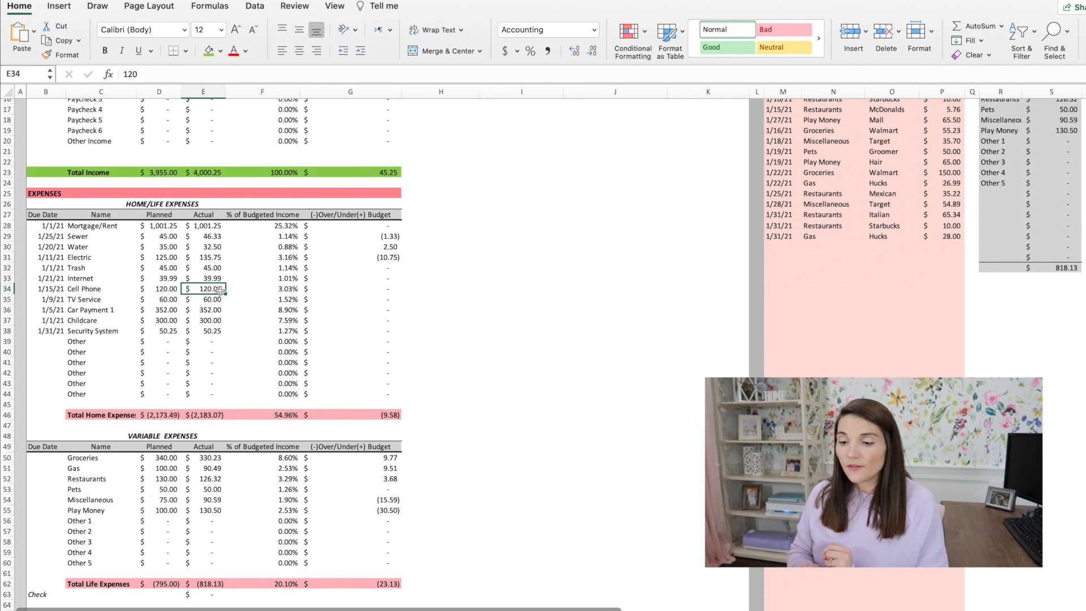
left_click(218, 299)
left_click(218, 311)
left_click(216, 331)
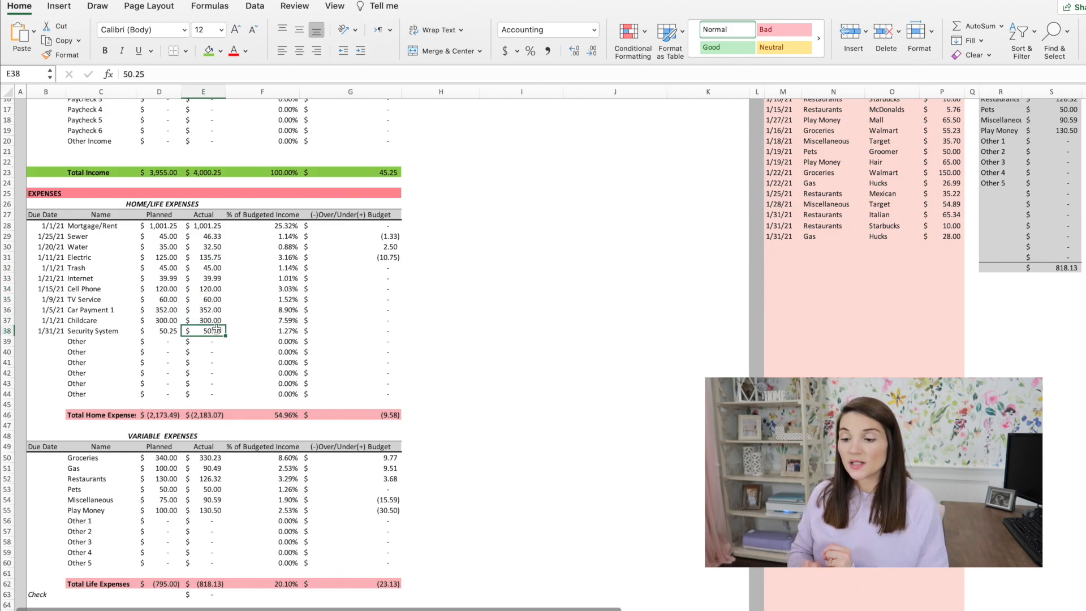
Step: Review the remaining Home/Life Over/Under Budget cells and the Total Home Expenses formulas, comparing their variance with the Total Income variance
left_click_drag(386, 271, 388, 301)
left_click(394, 414)
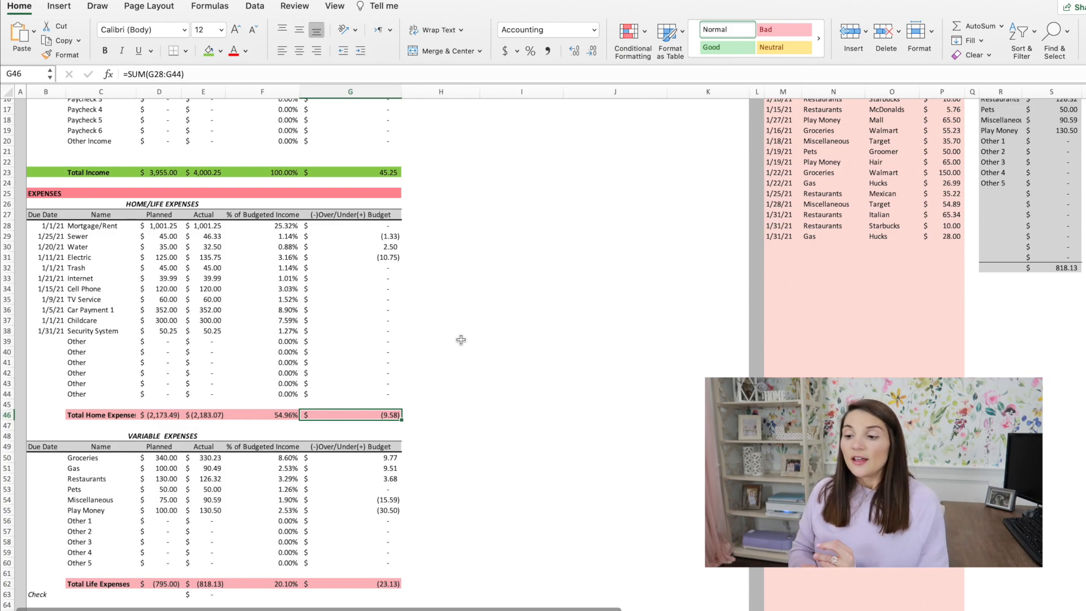
left_click(387, 172)
scroll(425, 225, "up", 1)
left_click(388, 430)
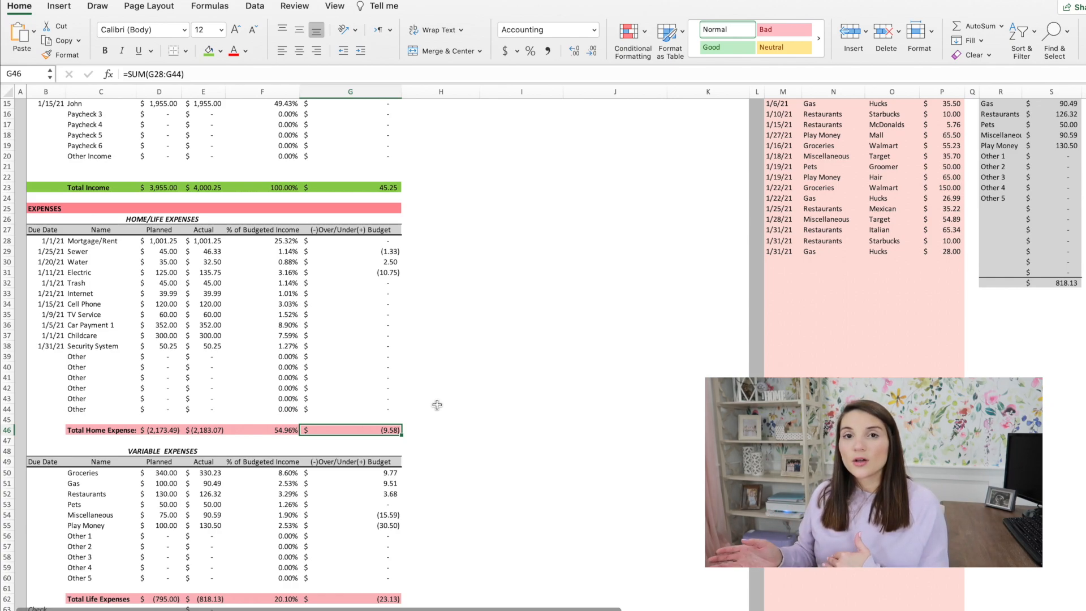
scroll(437, 405, "down", 5)
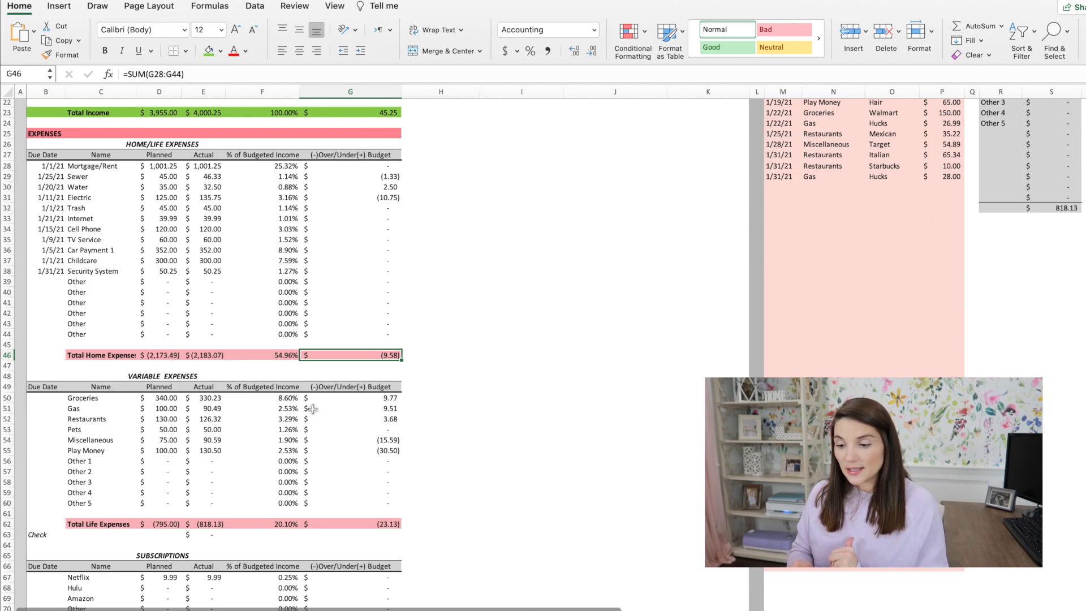
left_click(284, 360)
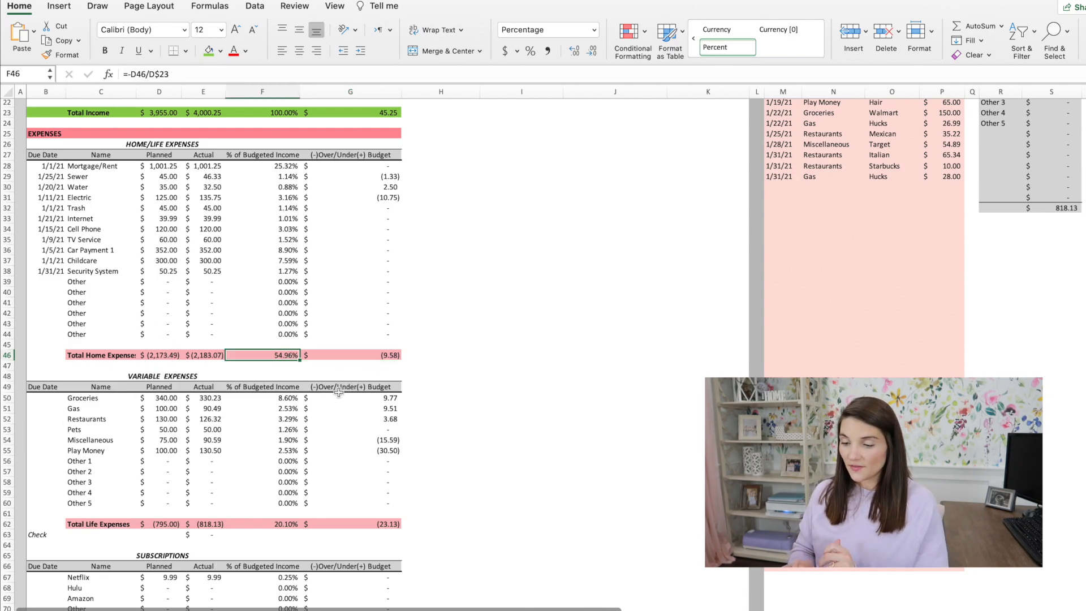
left_click(396, 355)
Step: Check the Planned Groceries amount under Variable Expenses and browse the entries in the Variable Expense Log
scroll(456, 384, "down", 3)
scroll(455, 384, "down", 2)
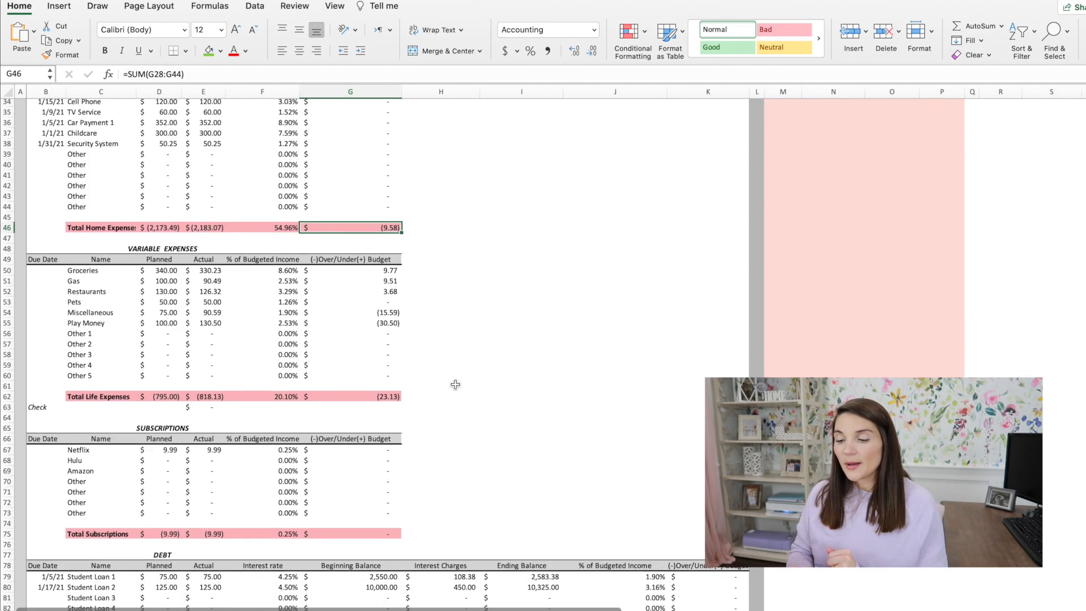
scroll(455, 384, "down", 2)
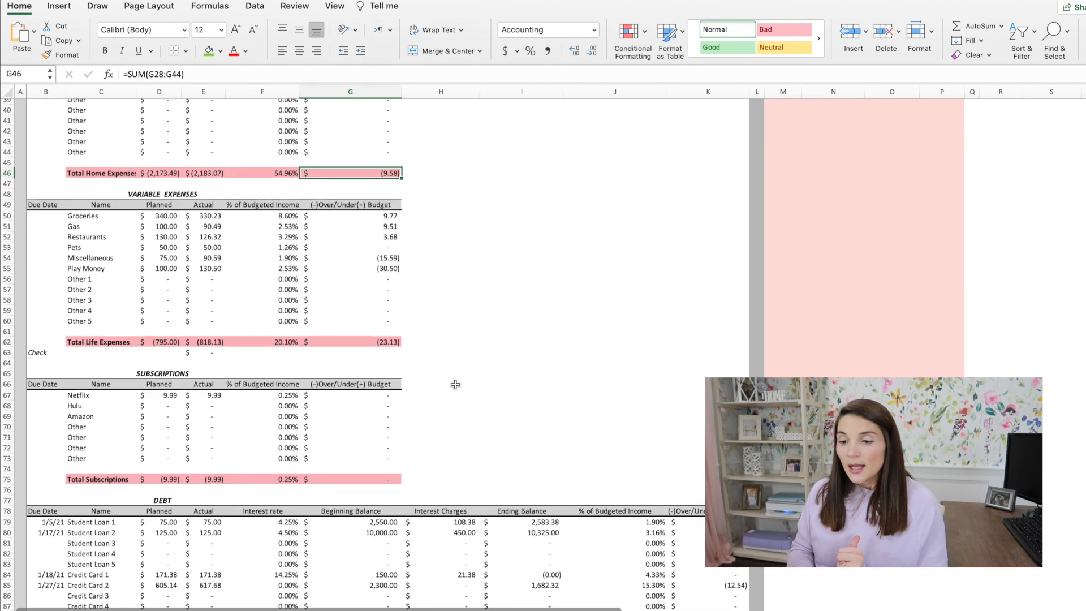
left_click(165, 214)
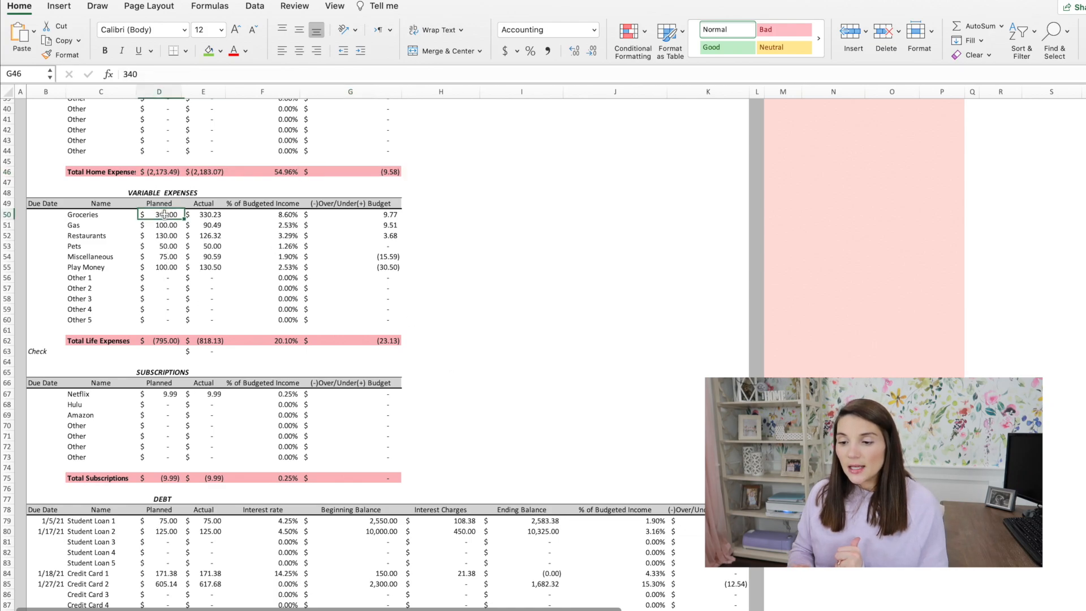
scroll(723, 240, "up", 15)
left_click(903, 264)
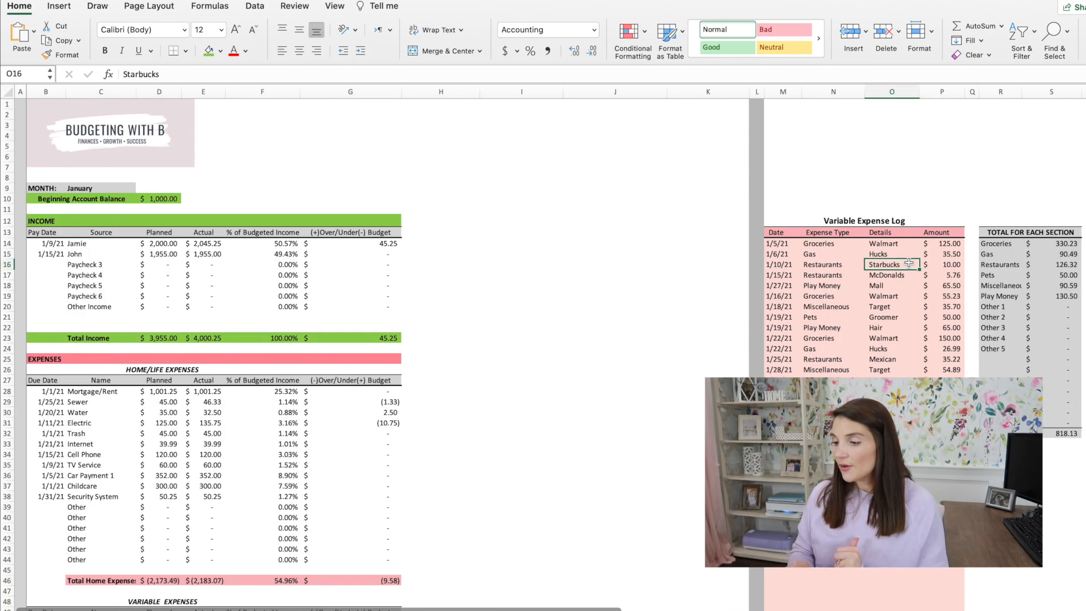
left_click(933, 337)
left_click(891, 398)
left_click(881, 414)
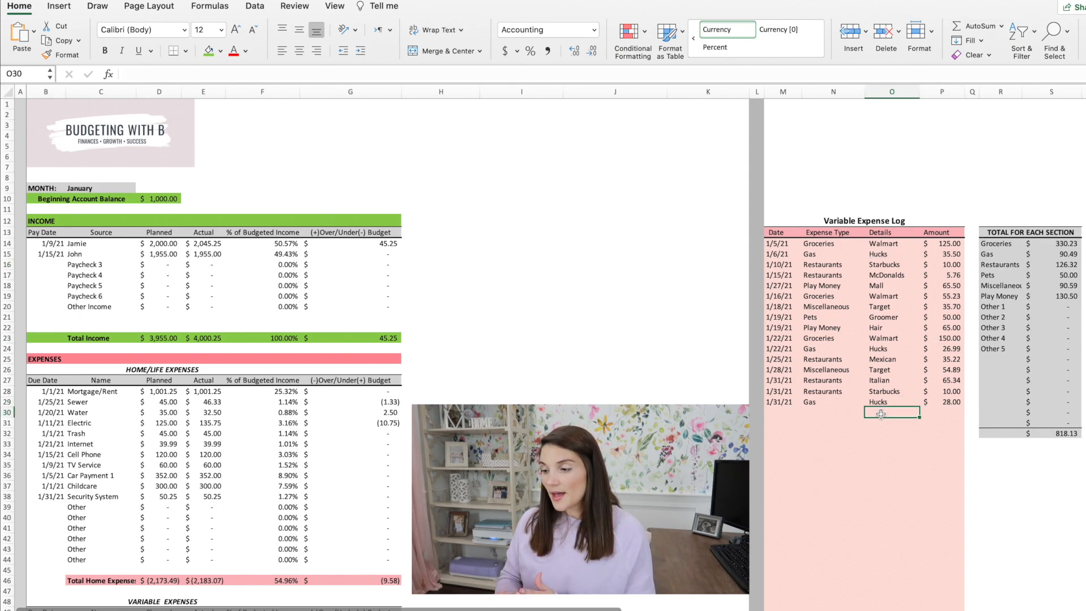
Step: Review the Date, Expense Type, Details and Amount of the log's first Walmart entry, plus the Starbucks and Mall details
left_click(778, 245)
left_click(818, 245)
left_click(895, 244)
left_click(945, 244)
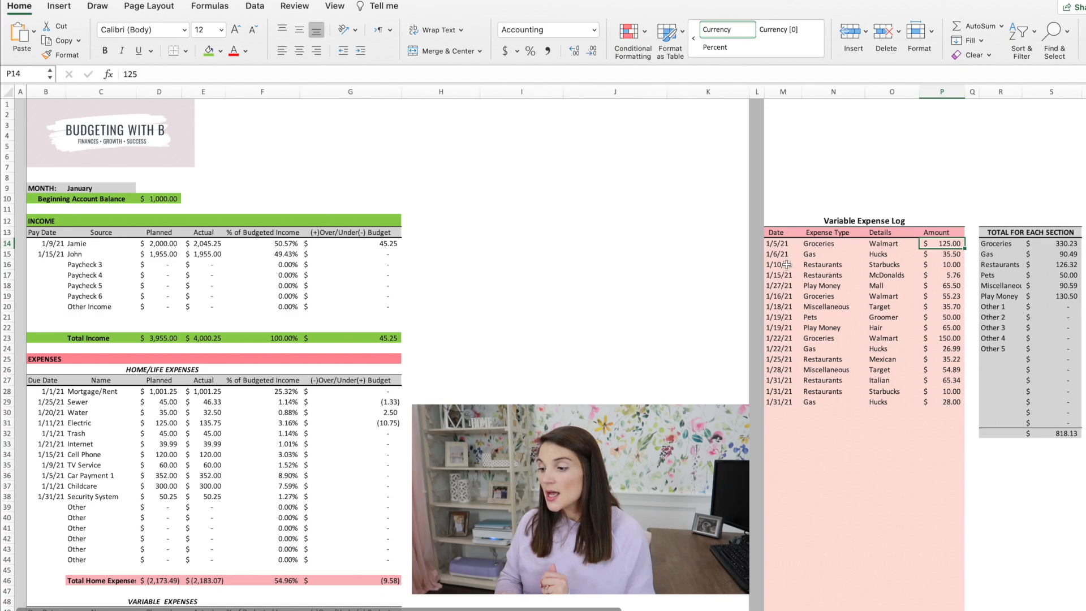
left_click(893, 265)
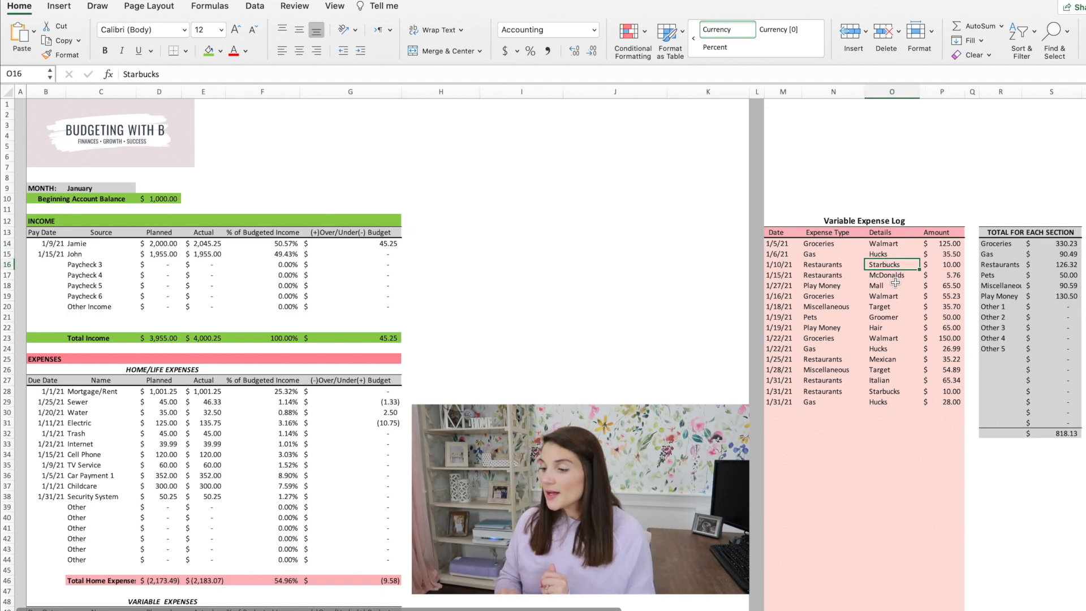
left_click(895, 286)
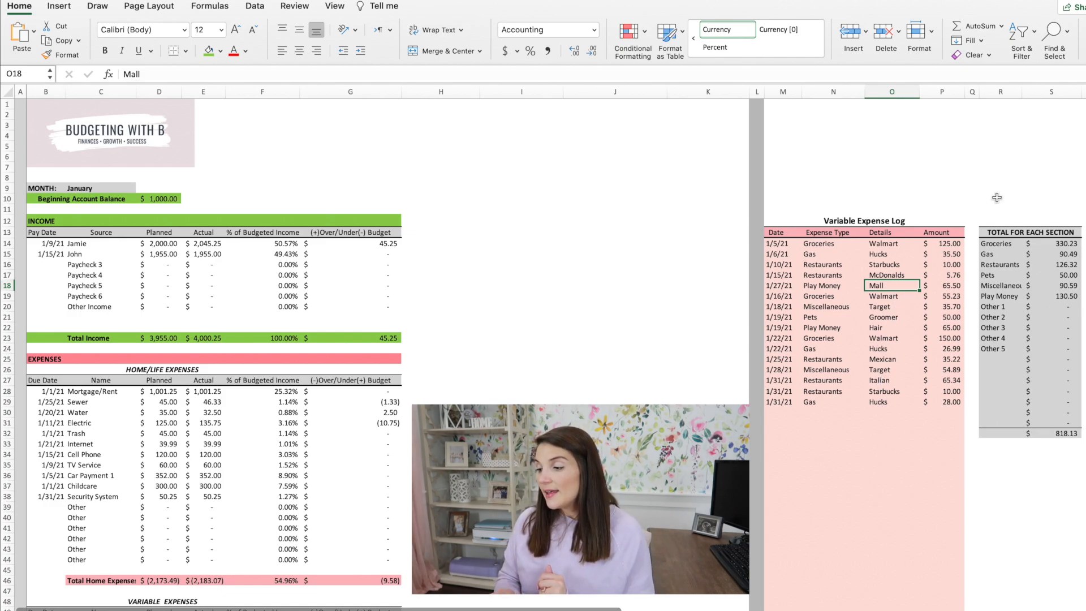
Step: Inspect the Groceries and grand total formulas in Total for Each Section, comparing its categories with the log's Expense Type entries
left_click(1068, 242)
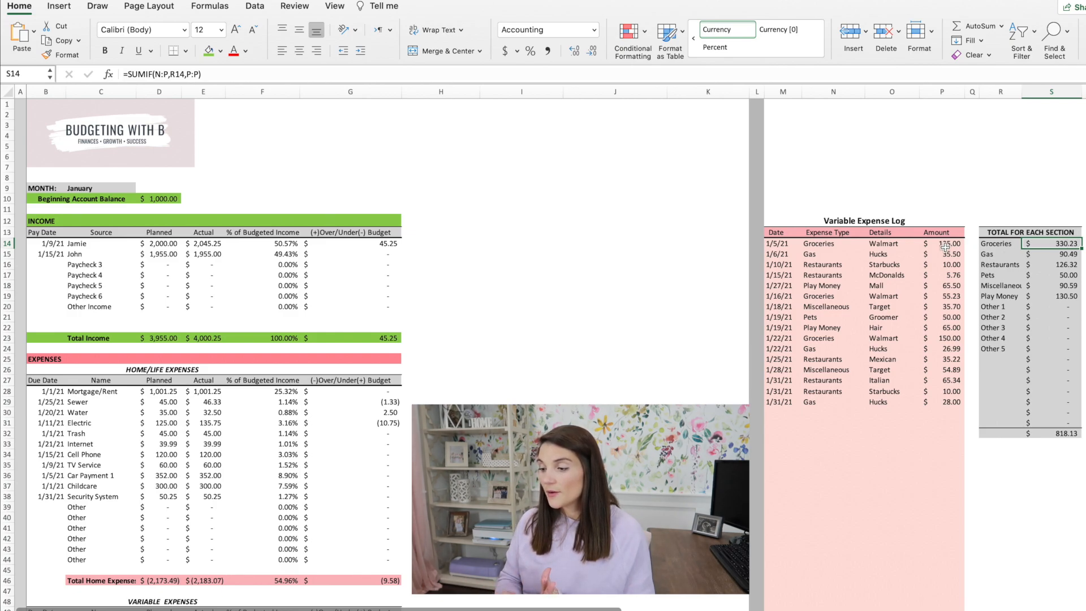
left_click(1001, 305)
left_click(1003, 297)
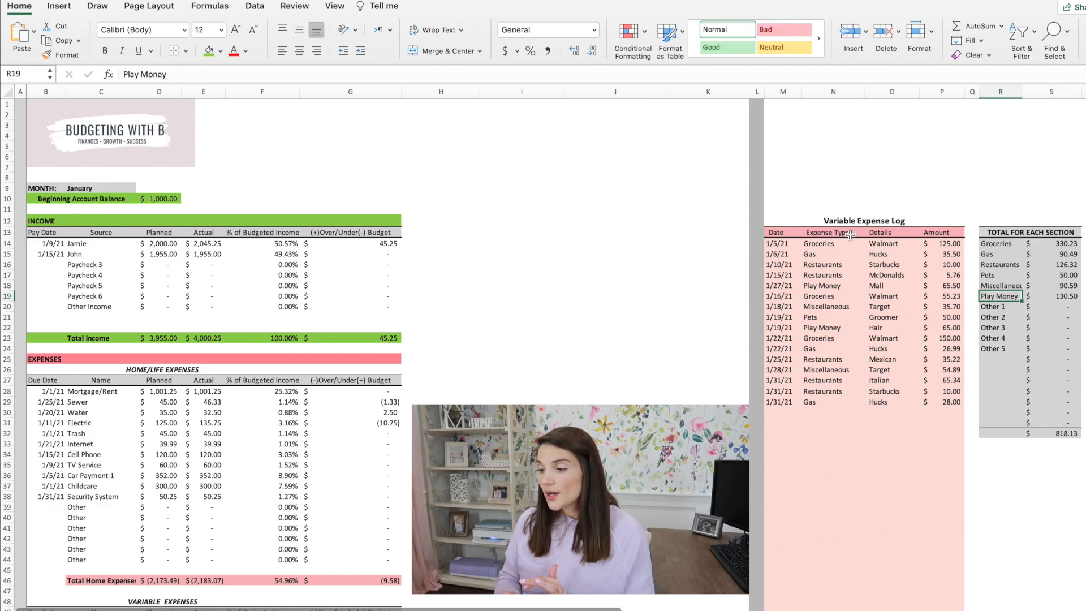
left_click(828, 245)
left_click_drag(829, 245, 829, 349)
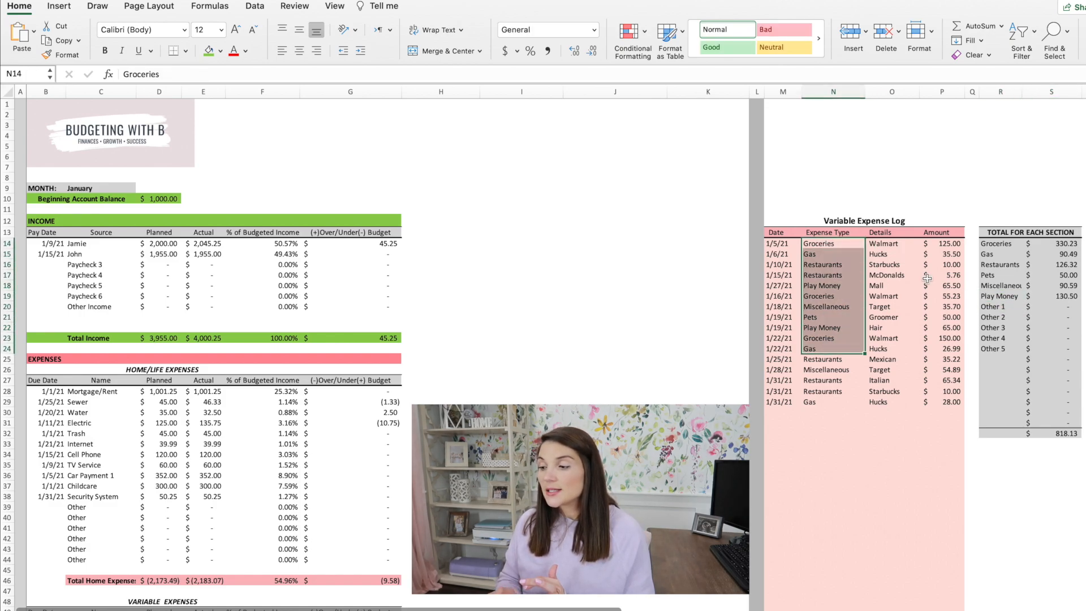
left_click(993, 276)
left_click_drag(1002, 244, 1002, 420)
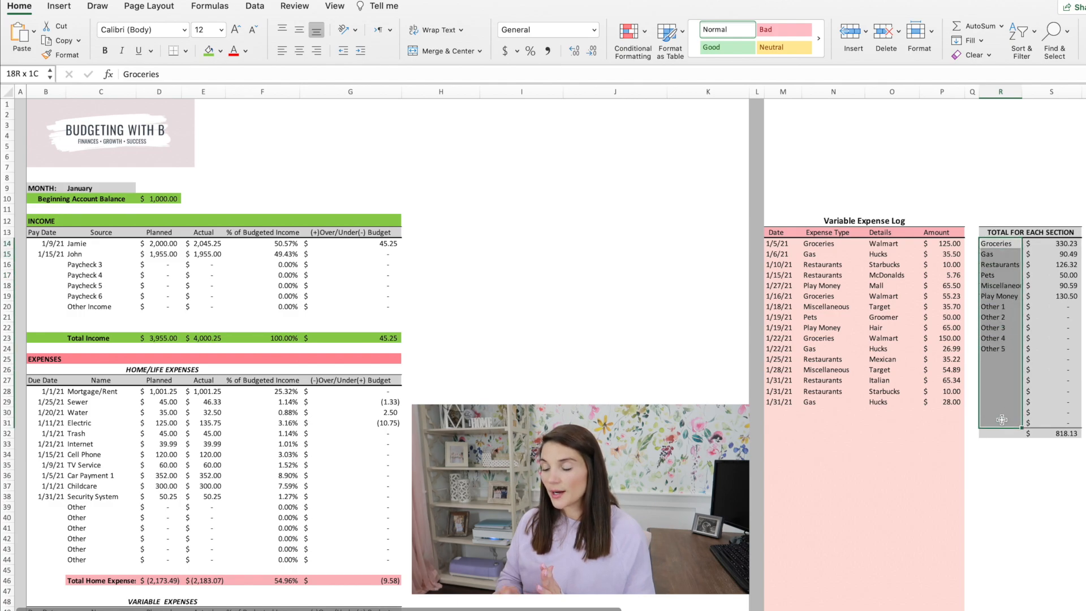
left_click(1000, 390)
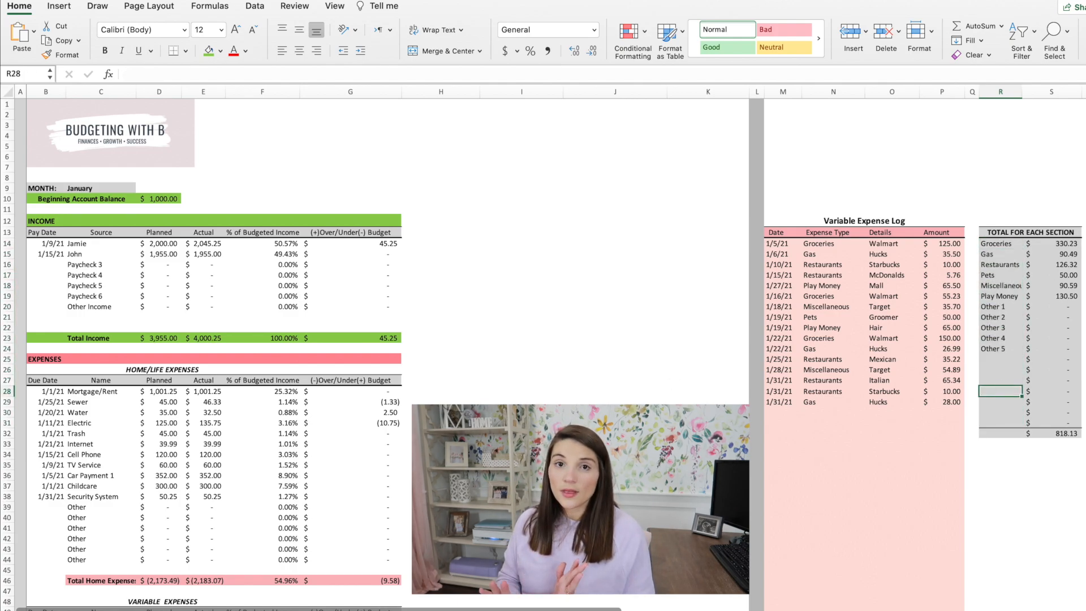
left_click(1057, 296)
left_click(1061, 433)
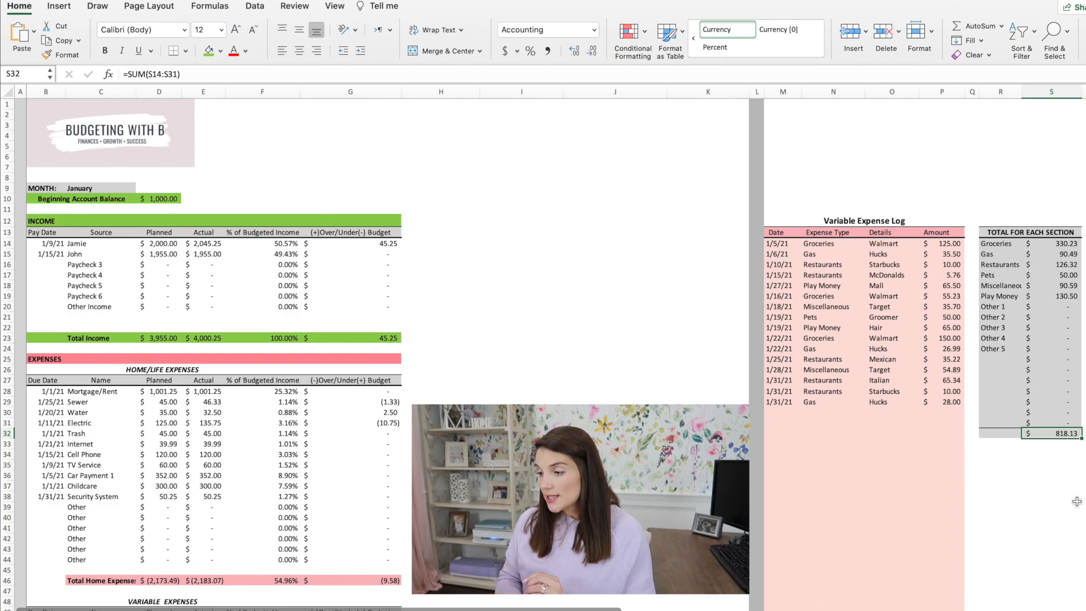
Step: Inspect the Actual formulas for Groceries, Total Life Expenses and the Check row in the Variable Expenses section
scroll(1076, 501, "down", 1)
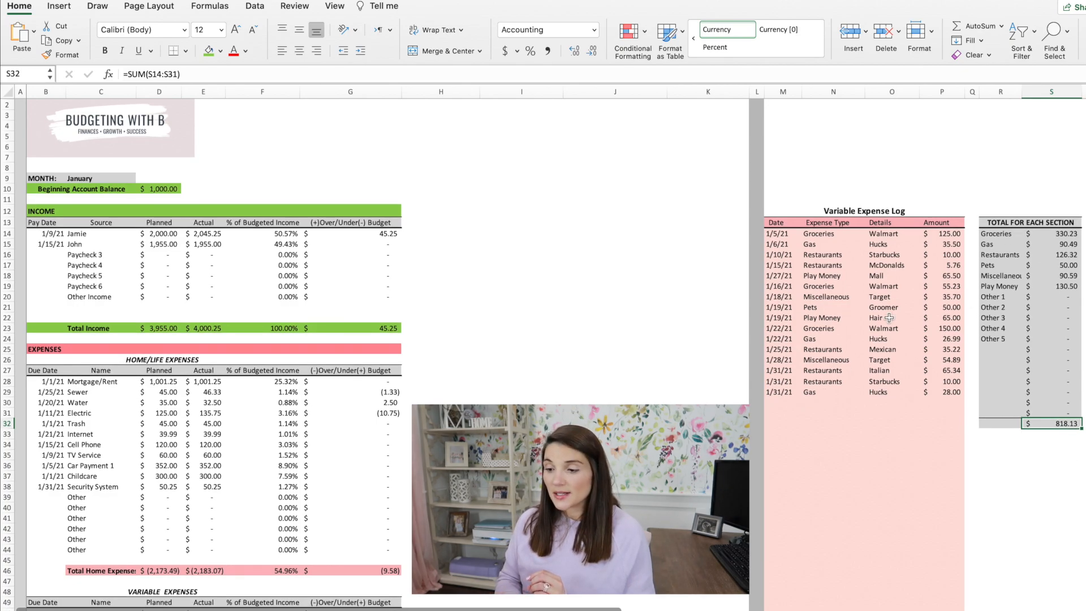
scroll(889, 318, "down", 8)
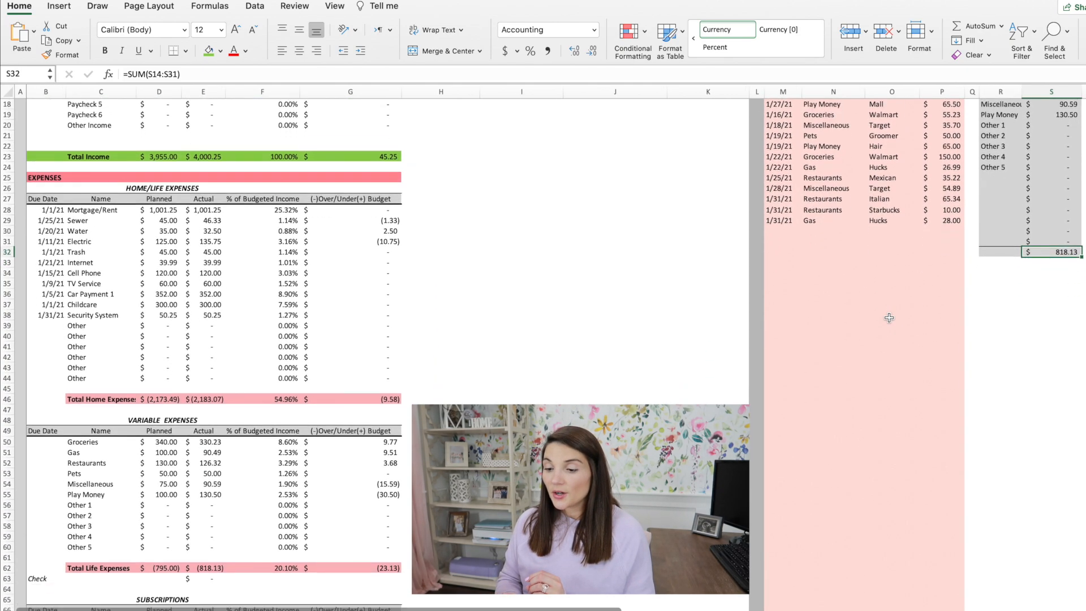
scroll(889, 318, "down", 4)
left_click(196, 358)
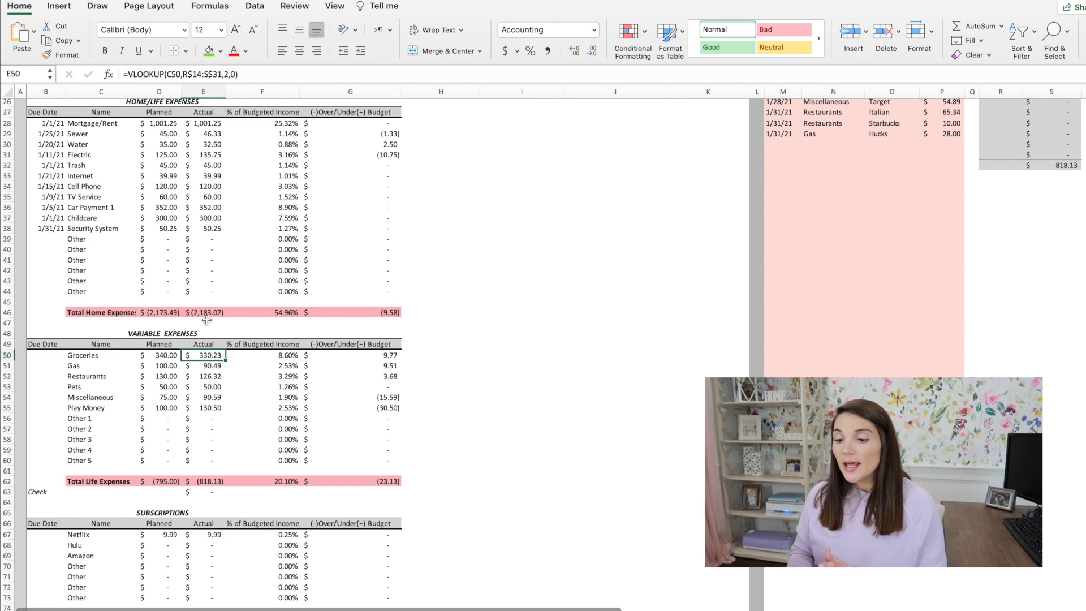
left_click(208, 480)
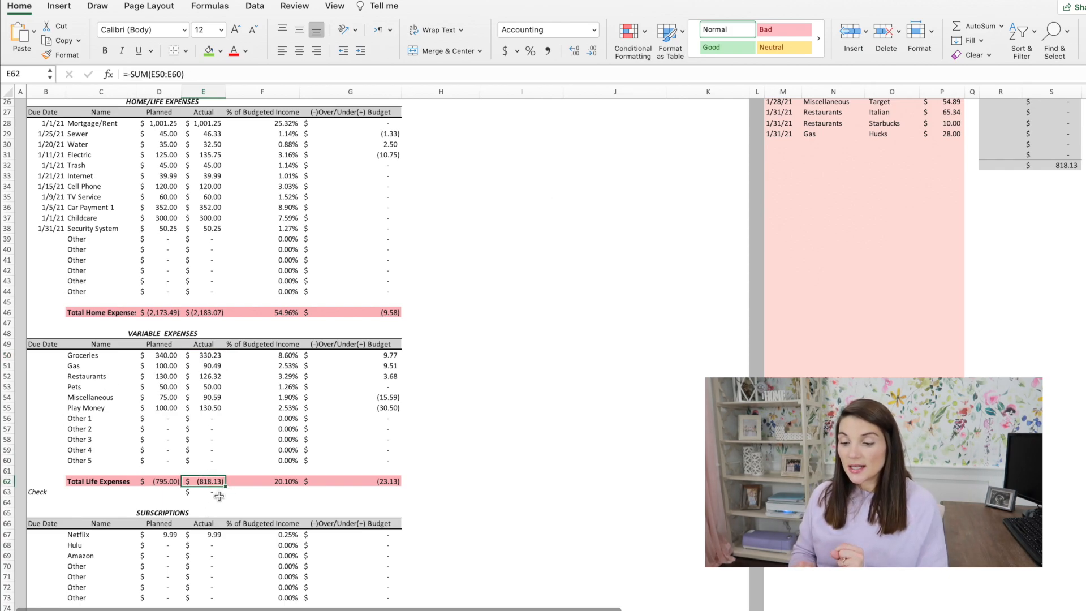
left_click(214, 495)
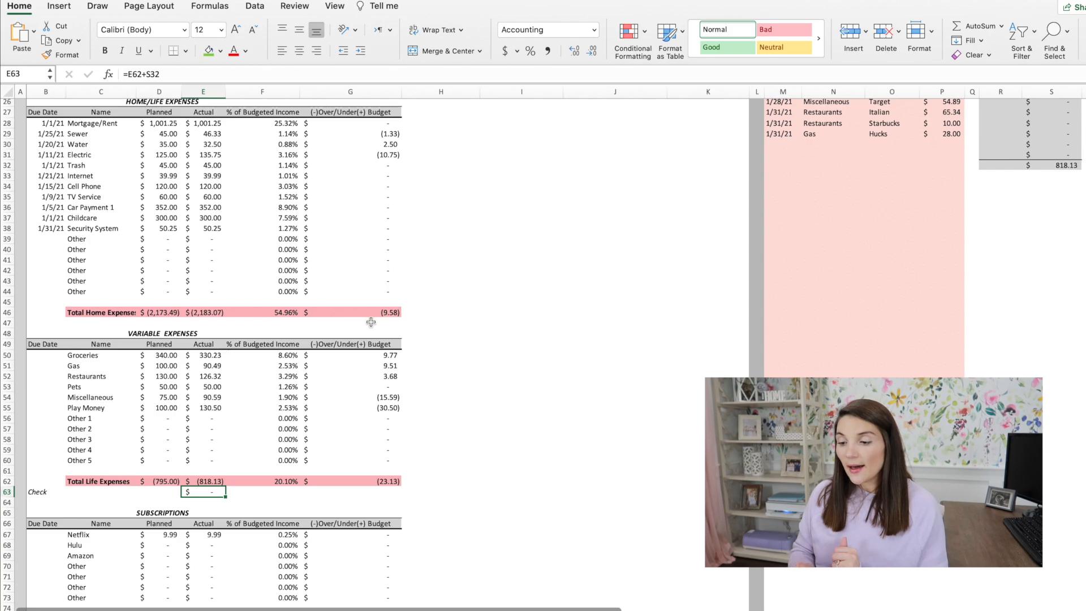
Step: Review the Over/Under Budget formulas for Groceries, Gas, Restaurants, Miscellaneous, Play Money and Total Life Expenses
left_click(387, 354)
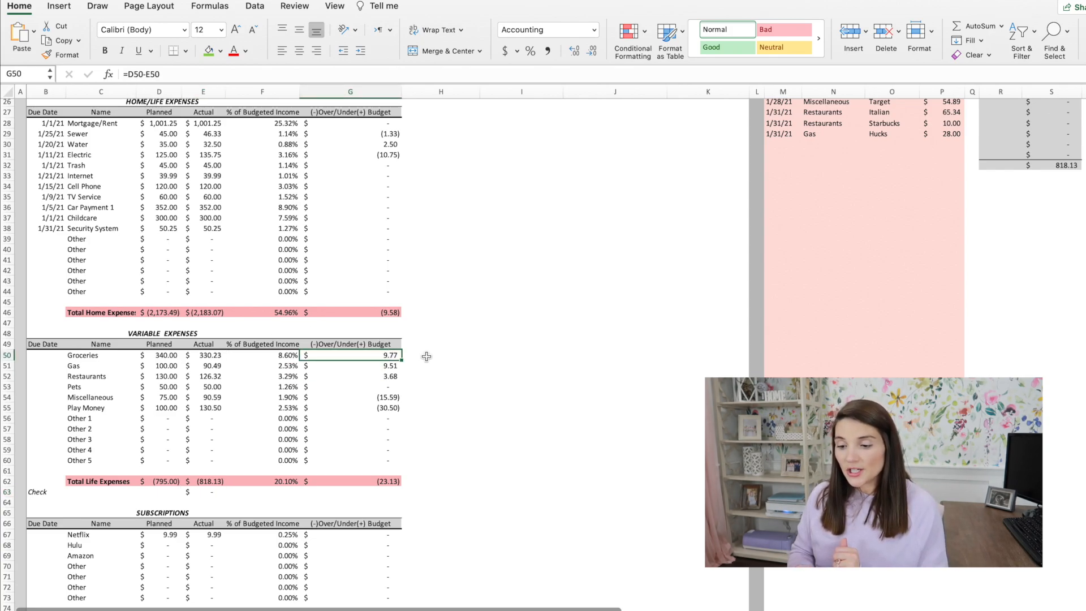
scroll(424, 356, "down", 2)
left_click(396, 341)
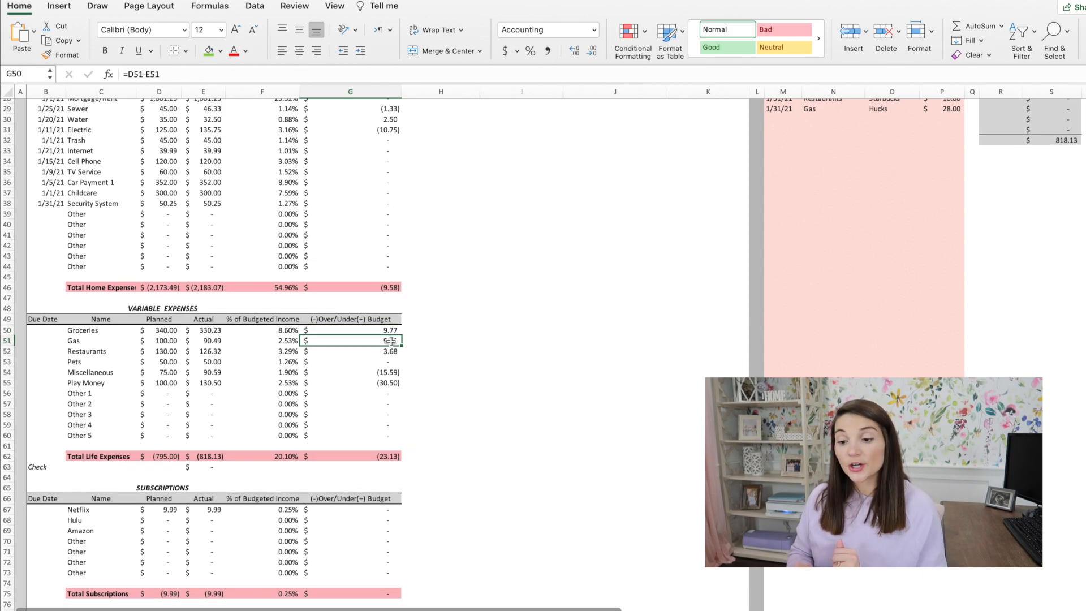
left_click(393, 351)
scroll(453, 355, "down", 2)
left_click(388, 346)
scroll(388, 346, "down", 1)
left_click(388, 345)
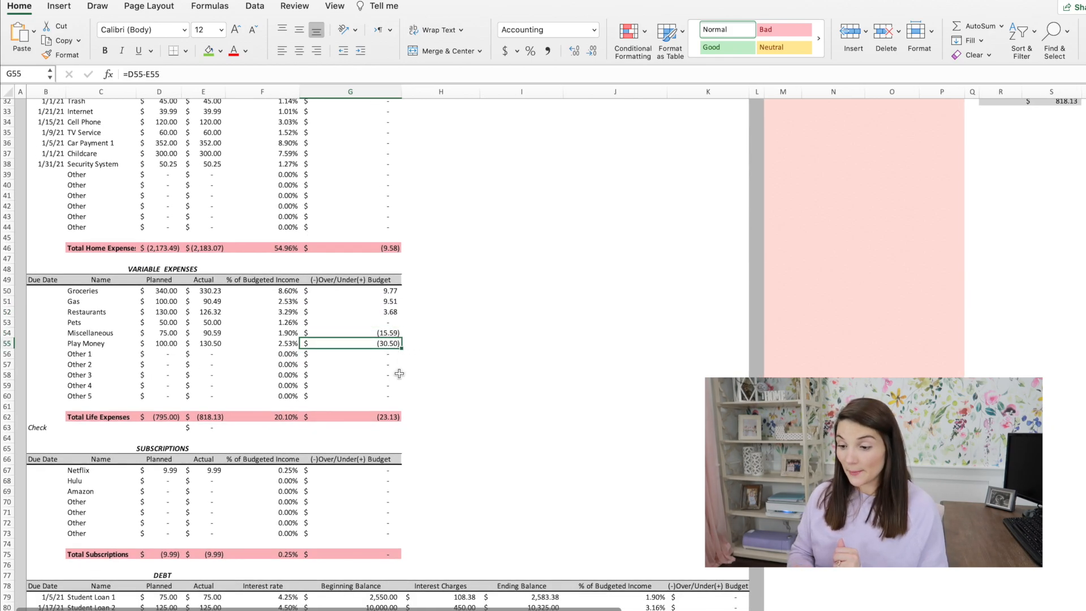
scroll(399, 373, "down", 1)
left_click(394, 411)
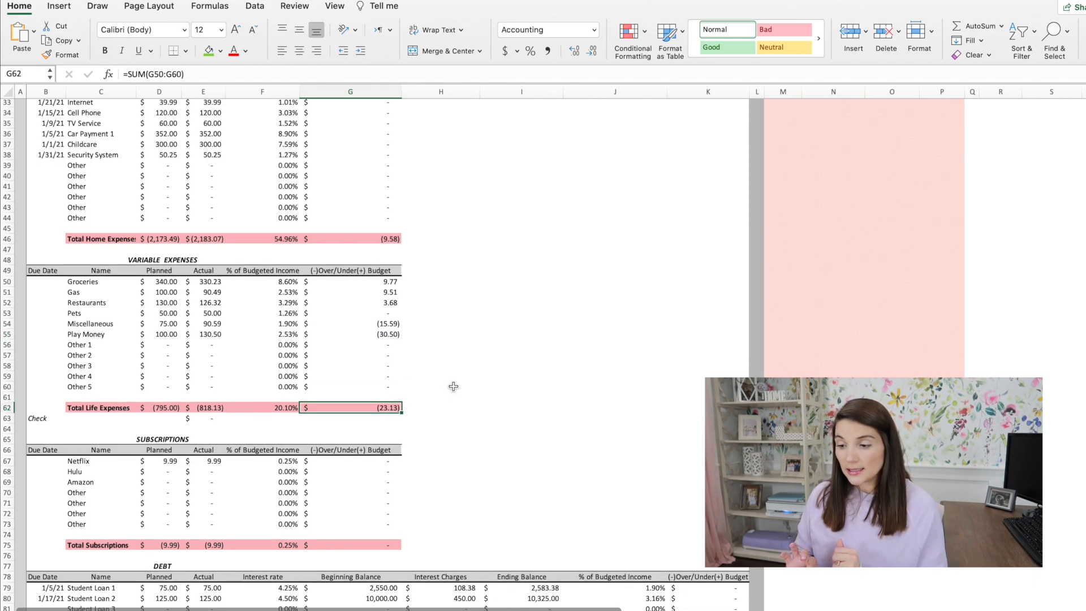
Step: Compare the Variable Expenses variance with the Over/Under Budget amount for Total Income
scroll(452, 386, "down", 4)
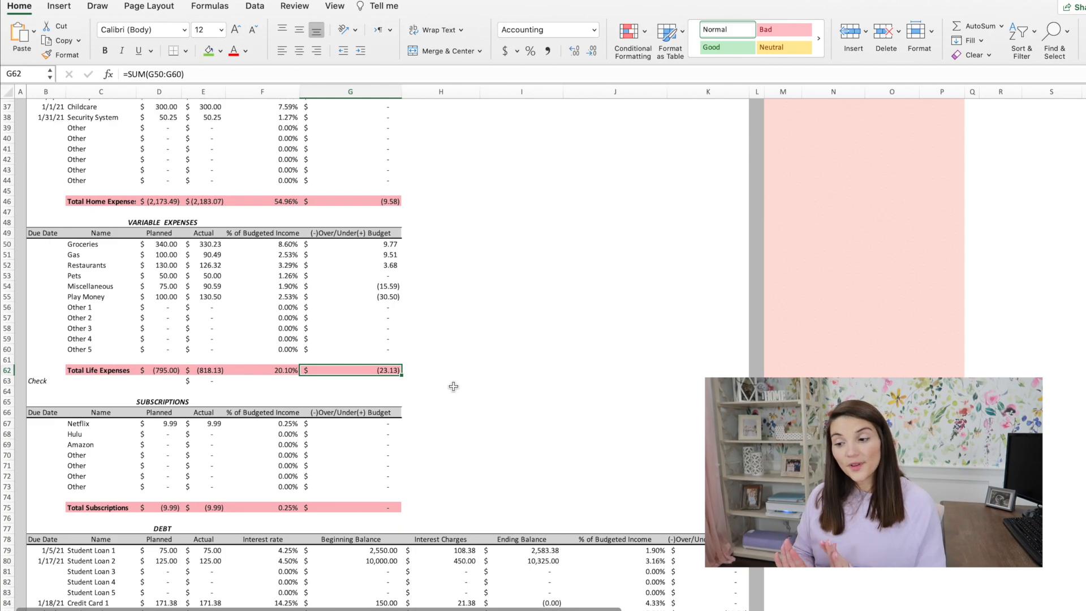
scroll(453, 384, "up", 3)
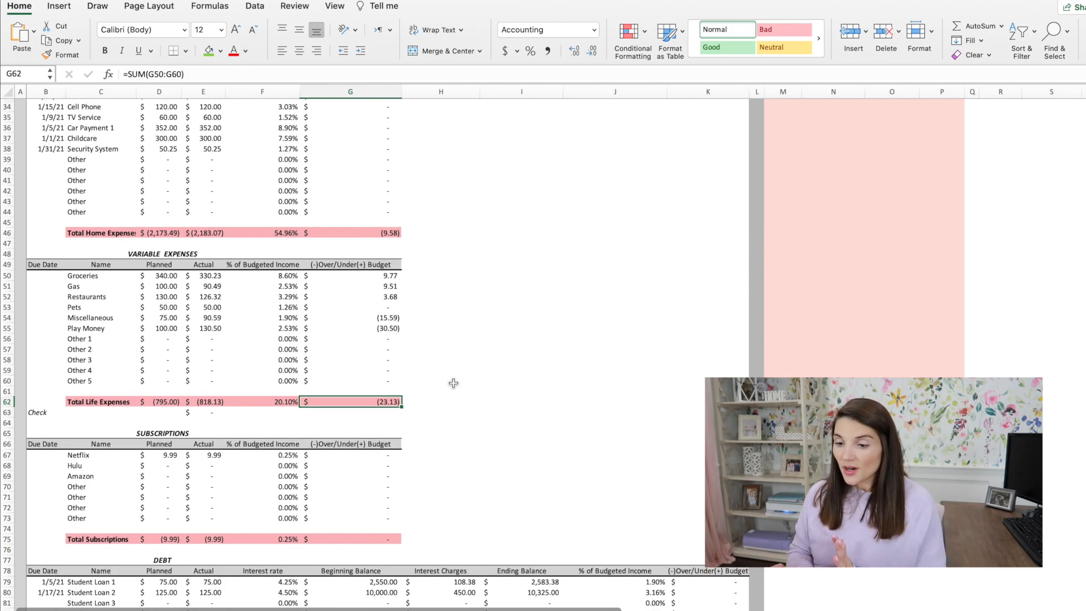
scroll(453, 382, "up", 10)
left_click(390, 281)
Step: Inspect the Planned Total Subscriptions formula and view the Subscriptions and Debt sections
scroll(446, 352, "down", 10)
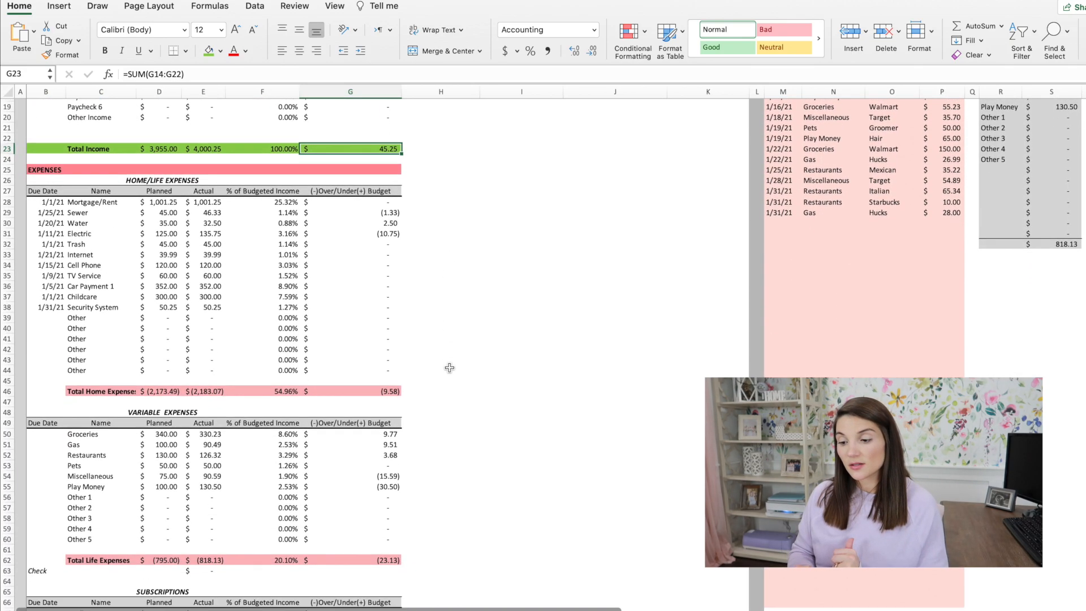
scroll(449, 368, "down", 6)
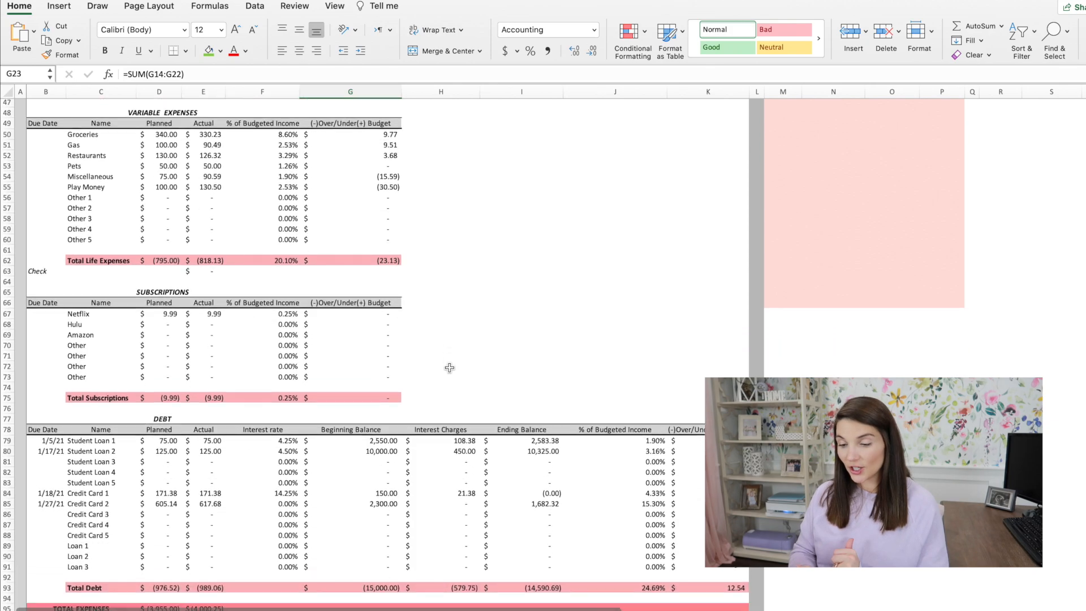
left_click(169, 368)
scroll(485, 345, "down", 3)
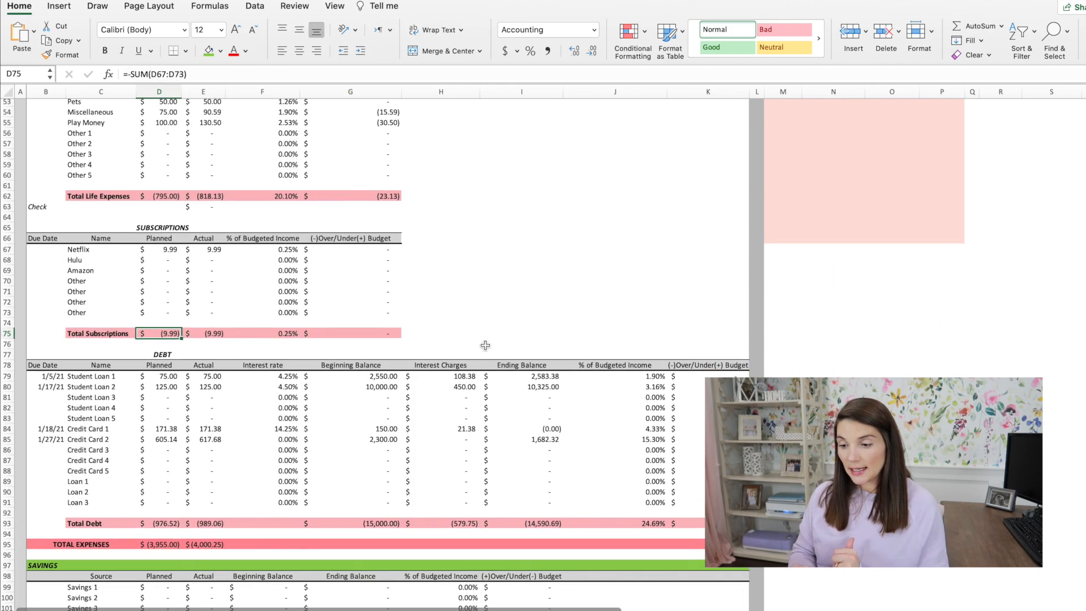
Step: Review the Actual payments for Student Loan 1, Student Loan 2 and Credit Card 1, and inspect Credit Card 1's Ending Balance formula
scroll(485, 345, "down", 5)
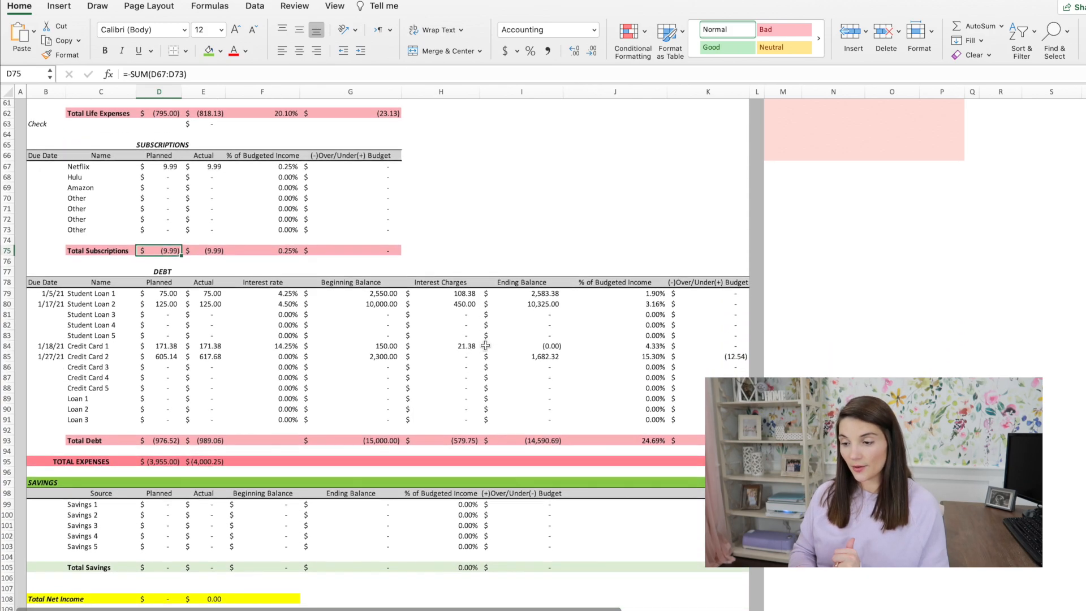
scroll(485, 345, "down", 1)
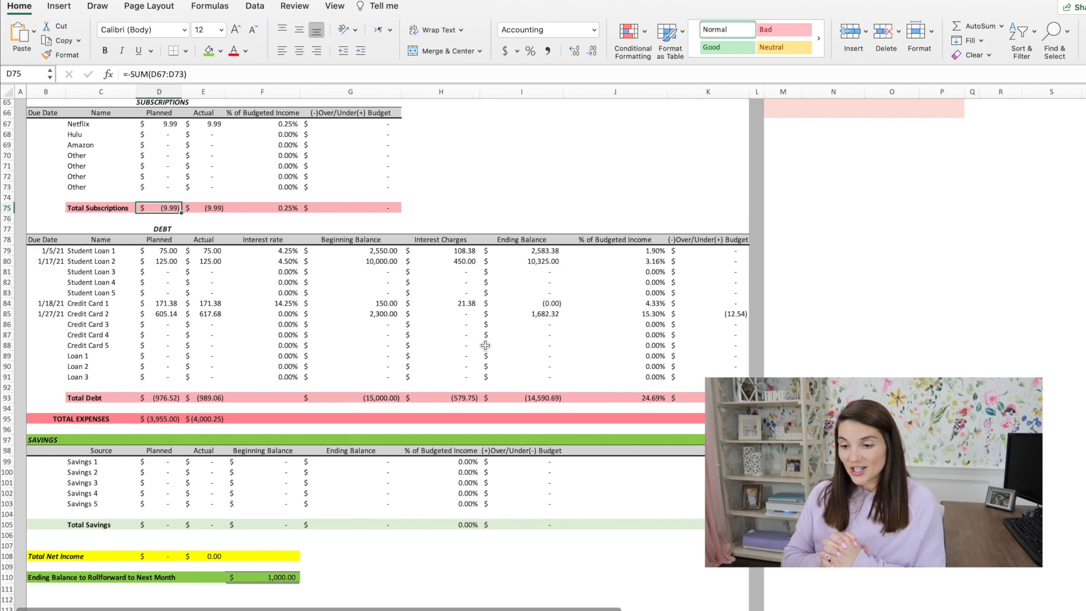
left_click(217, 250)
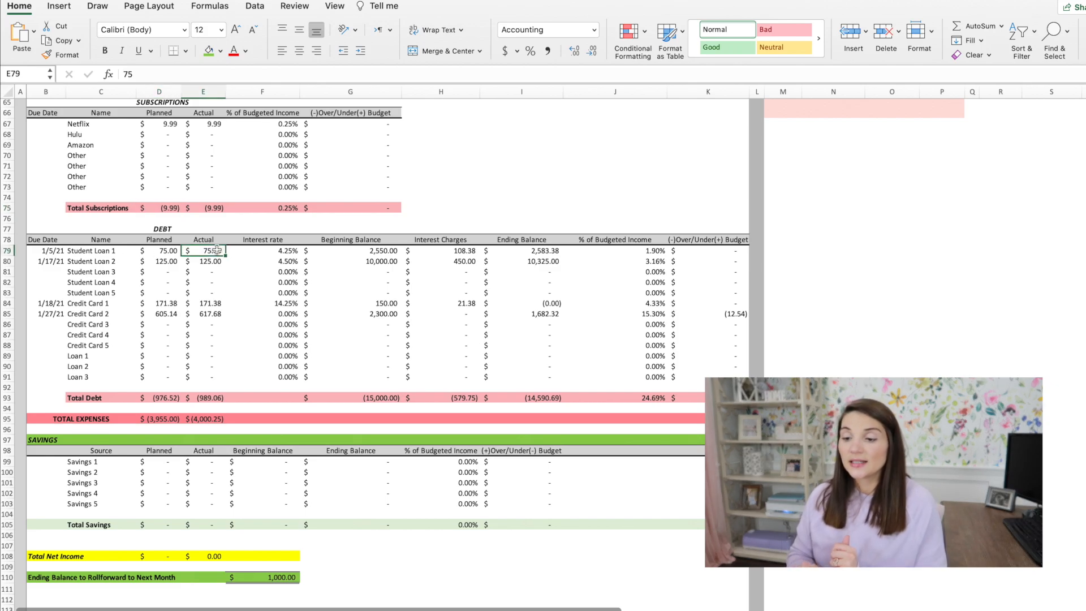
left_click(220, 262)
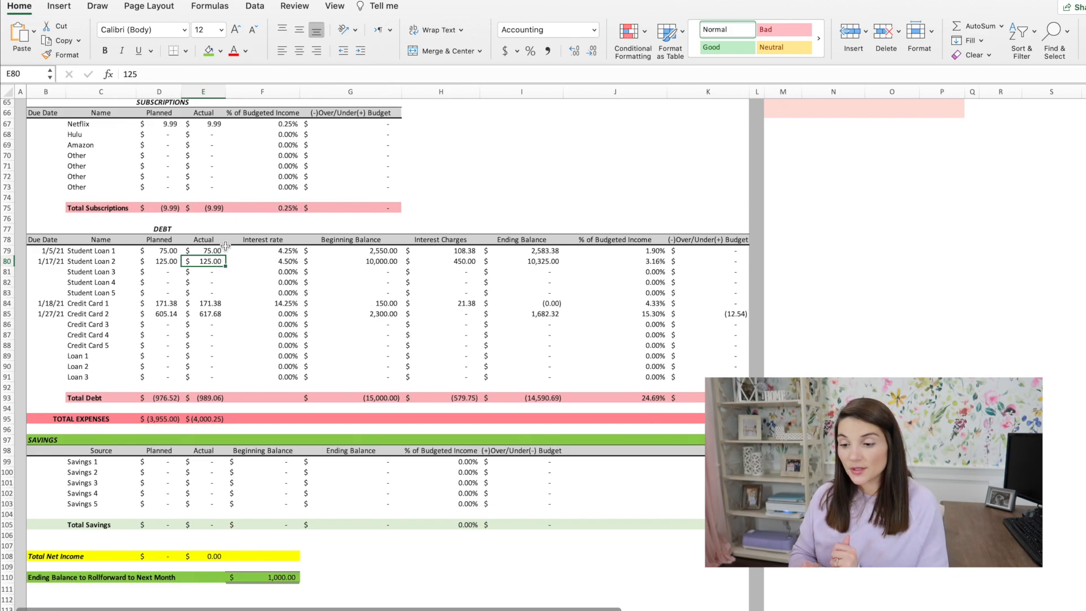
left_click(219, 303)
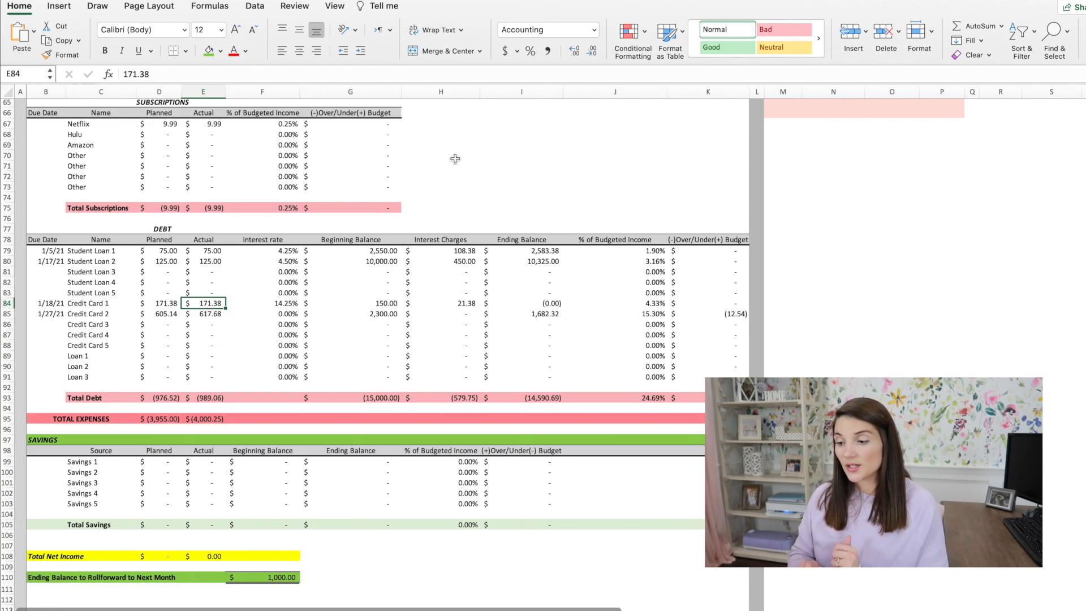
left_click(559, 304)
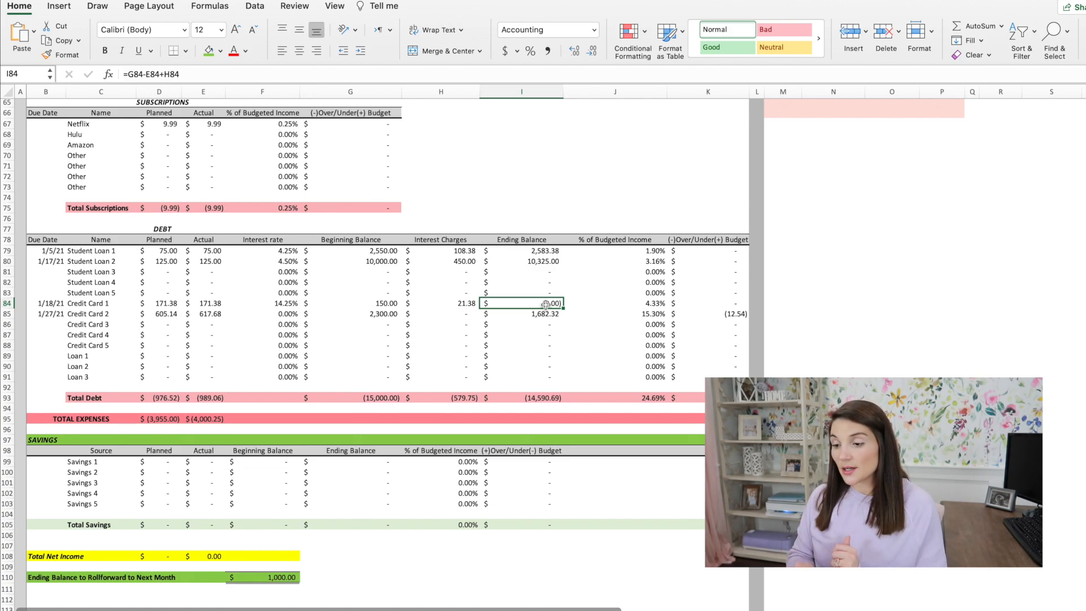
left_click(208, 304)
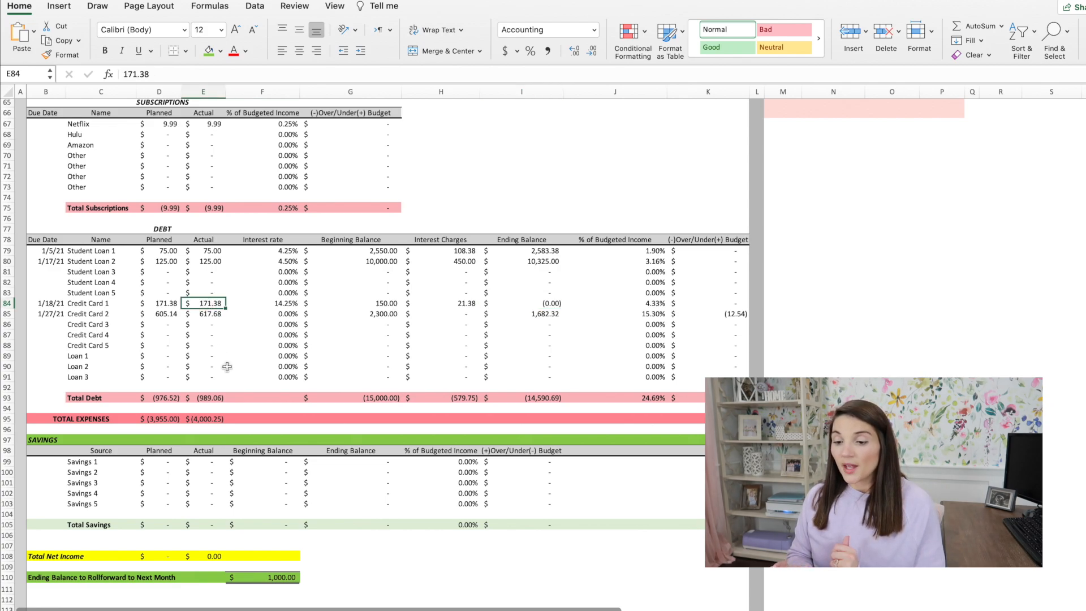
Step: Compare Credit Card 2's Planned and Actual payments, and inspect its Beginning Balance, Ending Balance and Over/Under Budget cells
left_click(99, 322)
left_click(161, 313)
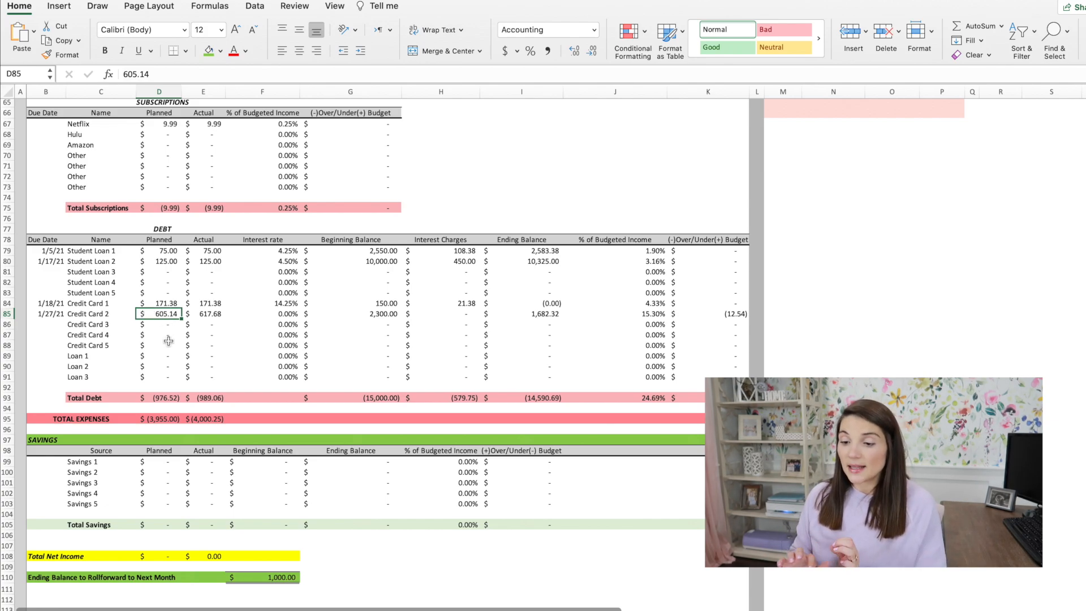
left_click(220, 315)
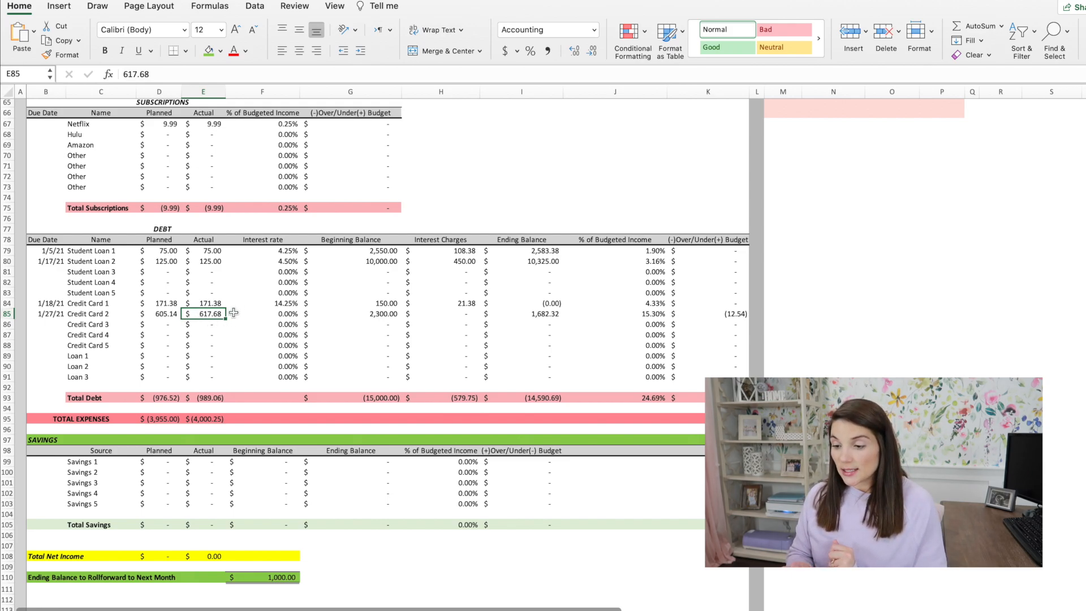
left_click(360, 315)
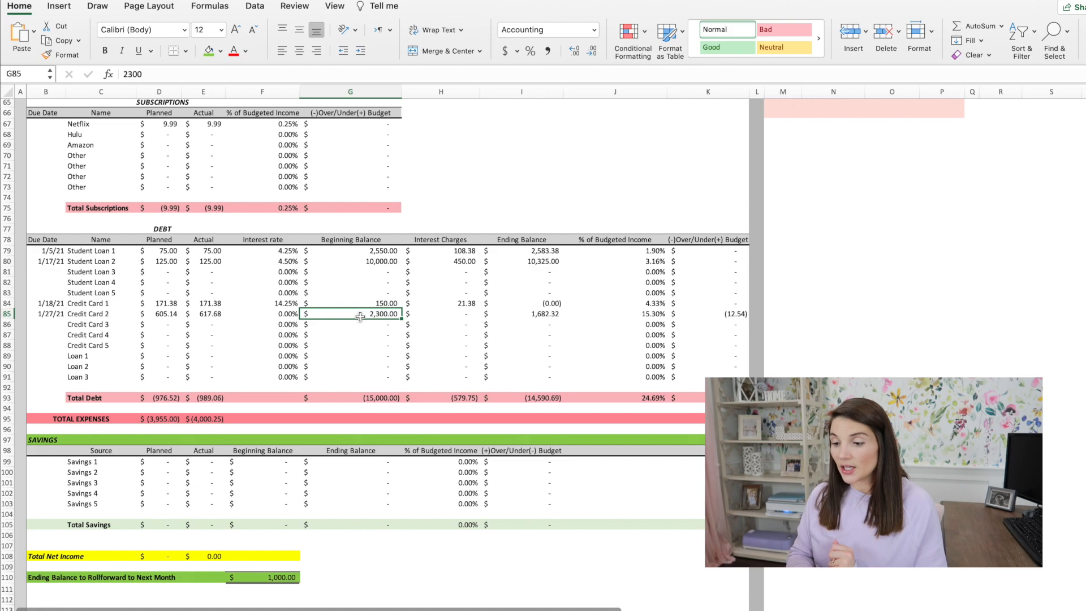
left_click(548, 314)
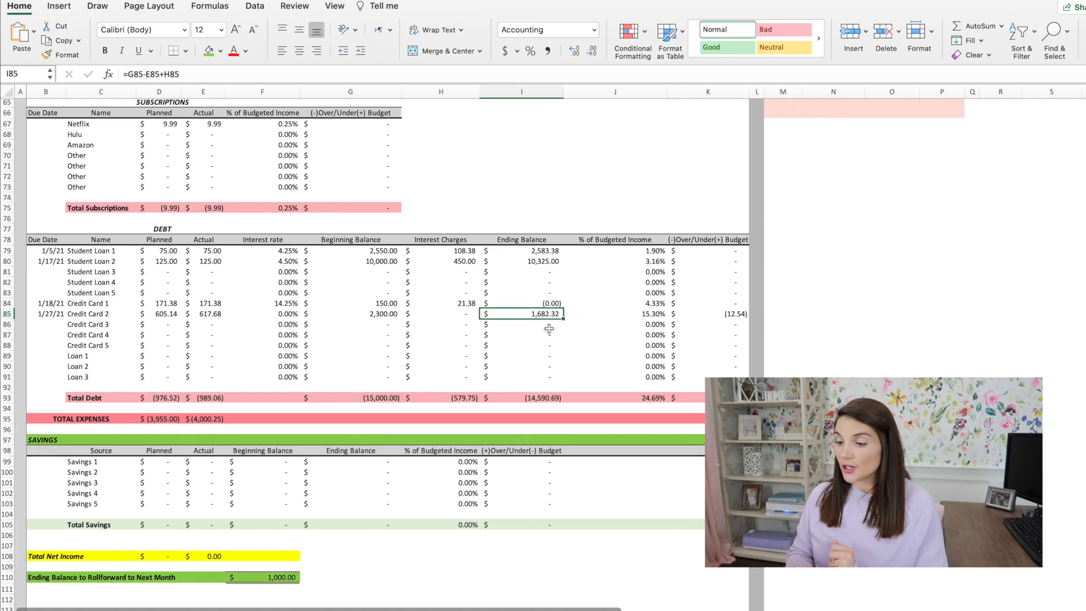
left_click(731, 314)
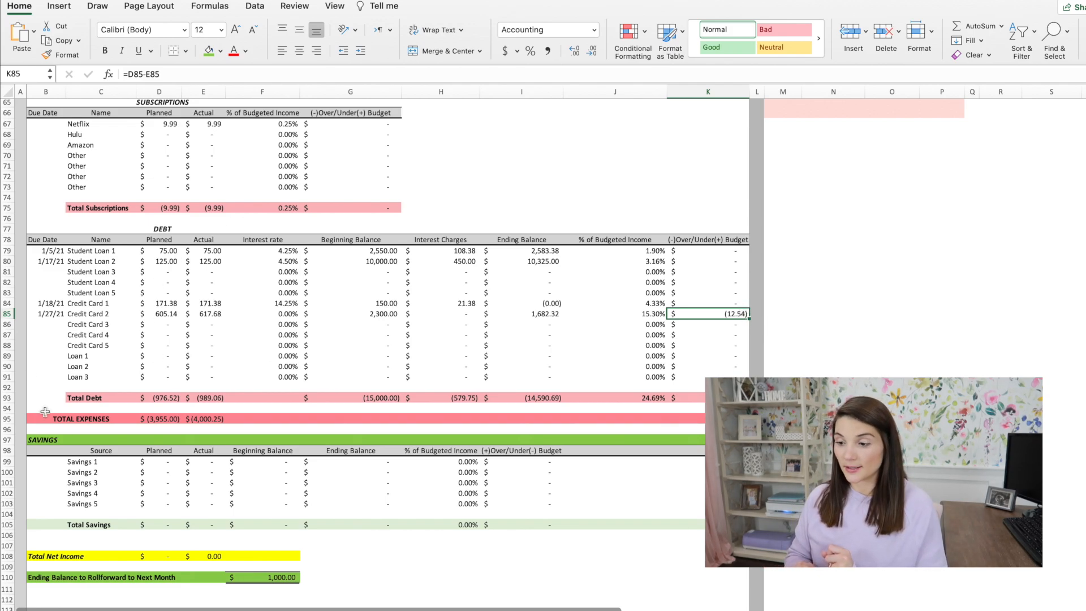
Step: Inspect the Over/Under Budget formula for Total Debt and the Planned and Actual formulas for Total Expenses
scroll(721, 371, "down", 2)
left_click(721, 371)
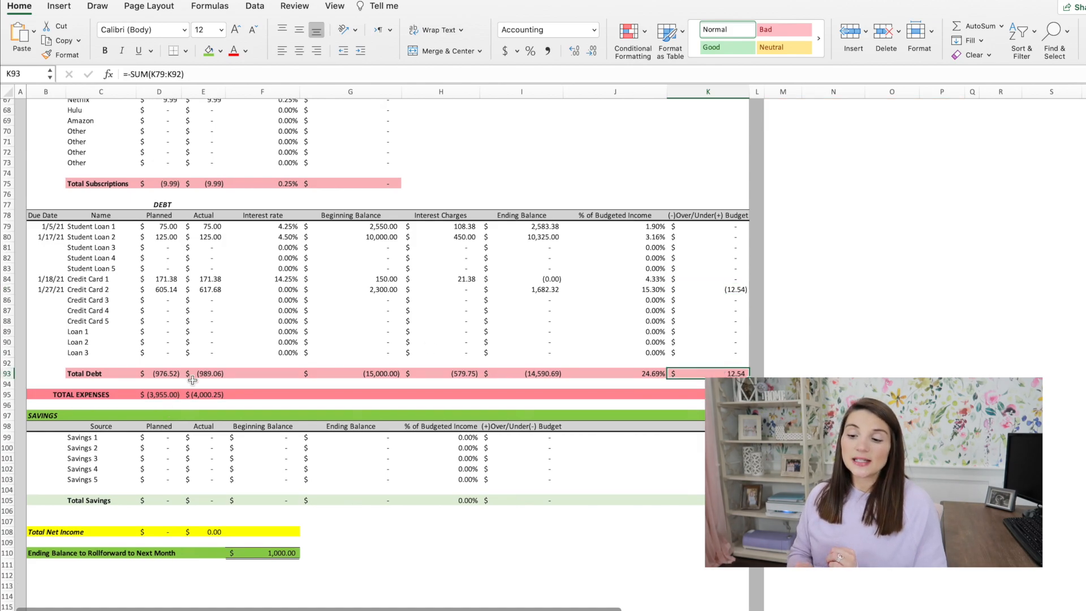
left_click(163, 394)
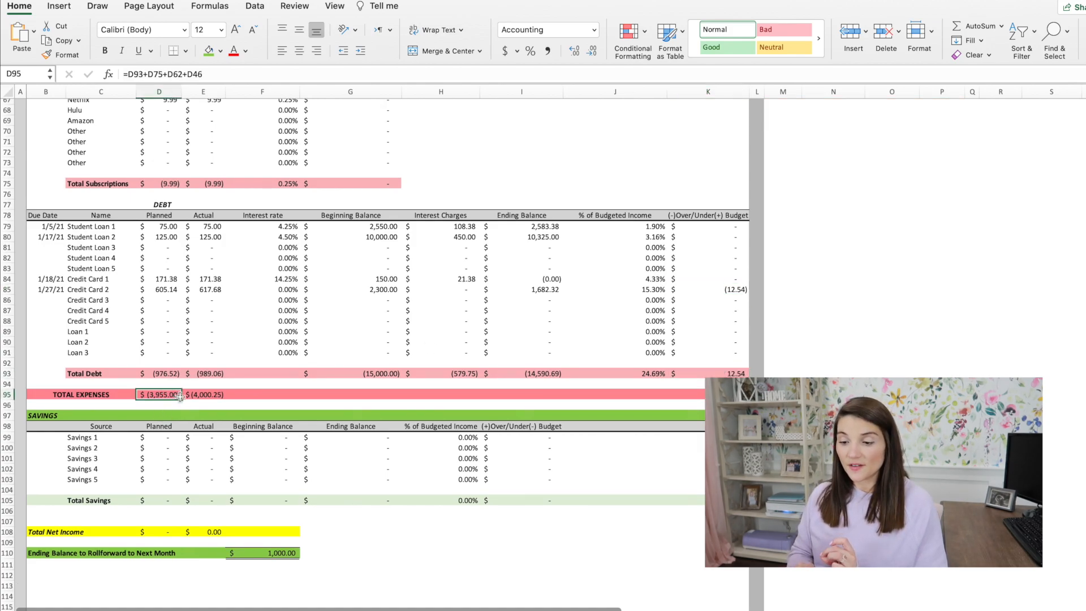
left_click(205, 398)
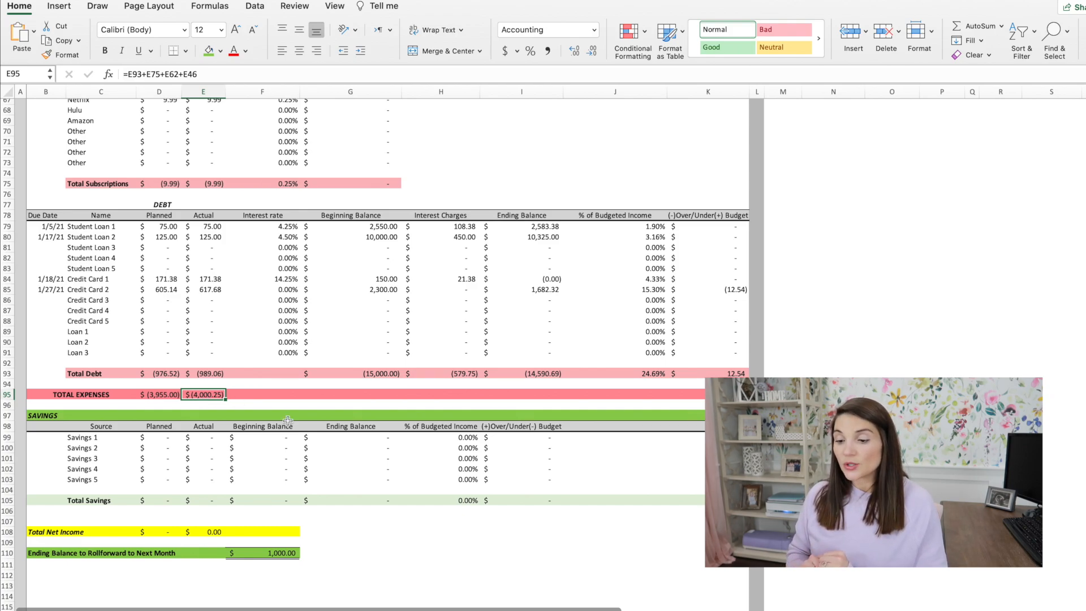
Step: Inspect the Actual Total Net Income formula and the Ending Balance to Rollforward to Next Month formula below the Savings section
scroll(288, 420, "down", 3)
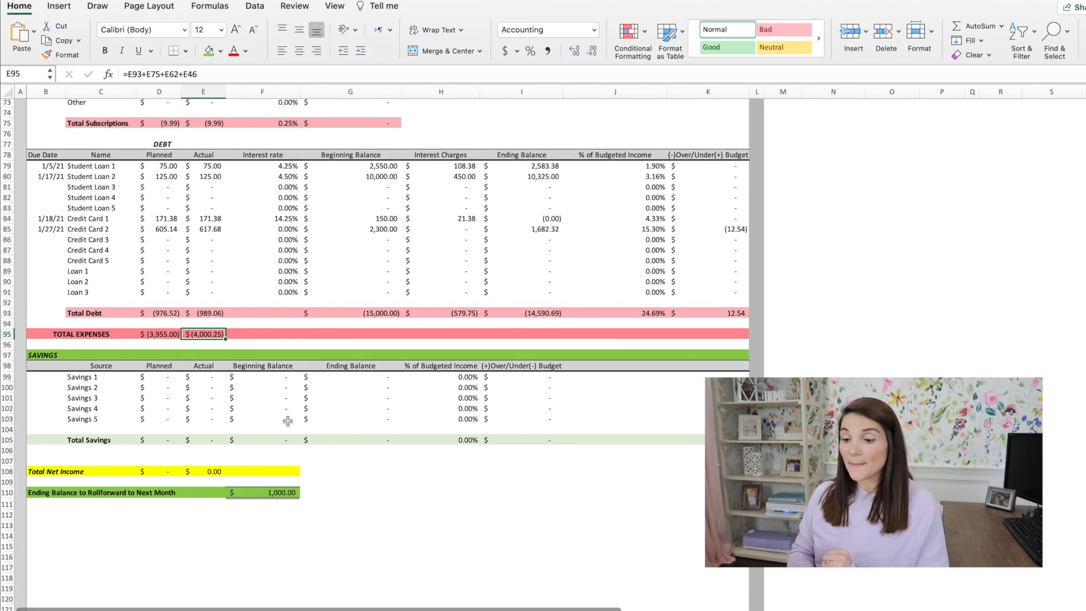
scroll(287, 420, "down", 1)
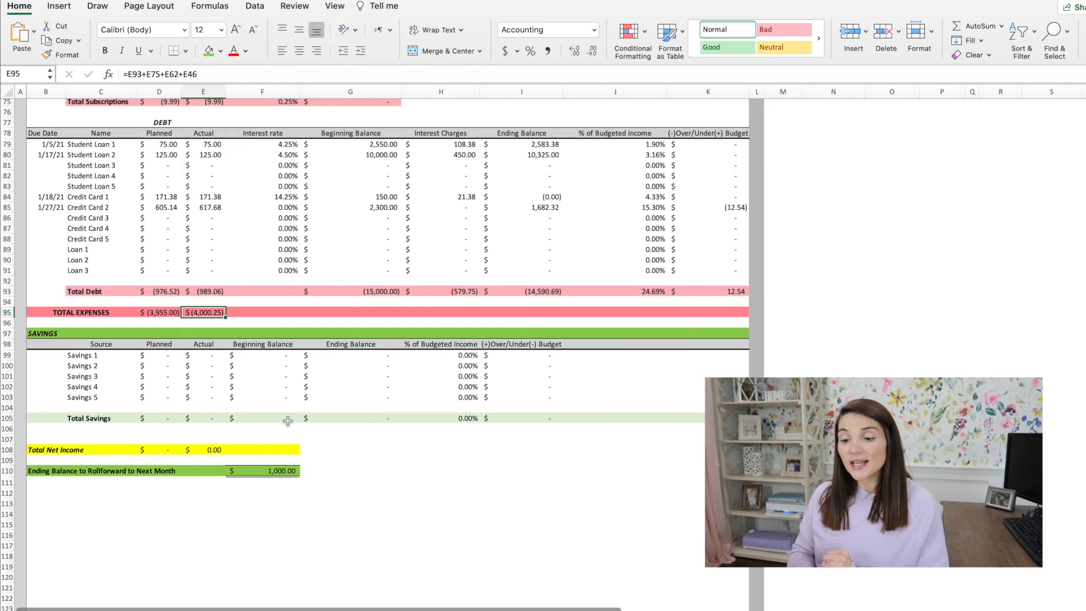
left_click(213, 449)
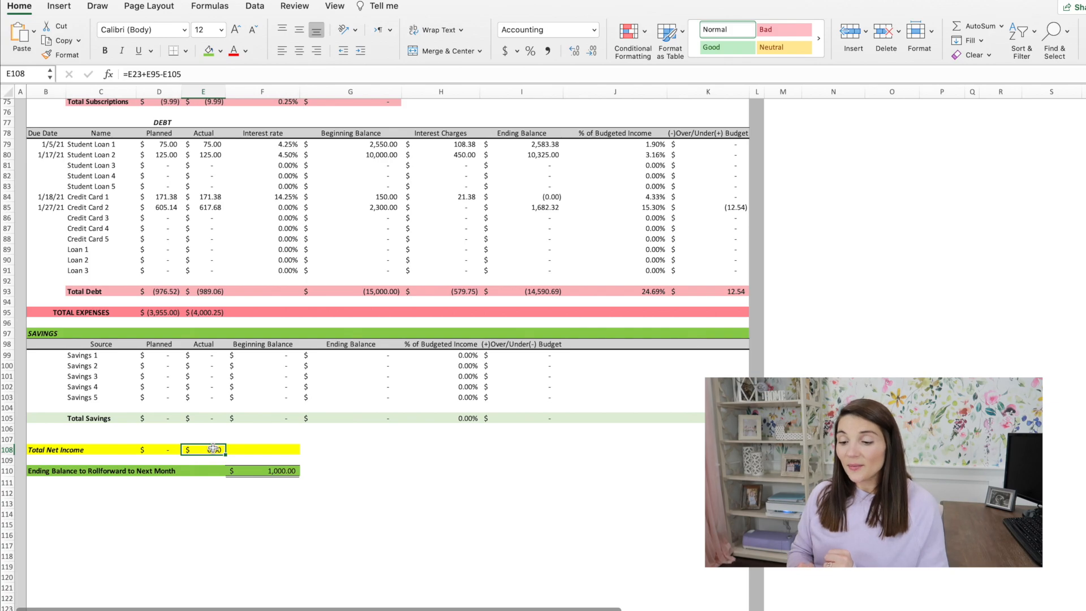
left_click(269, 473)
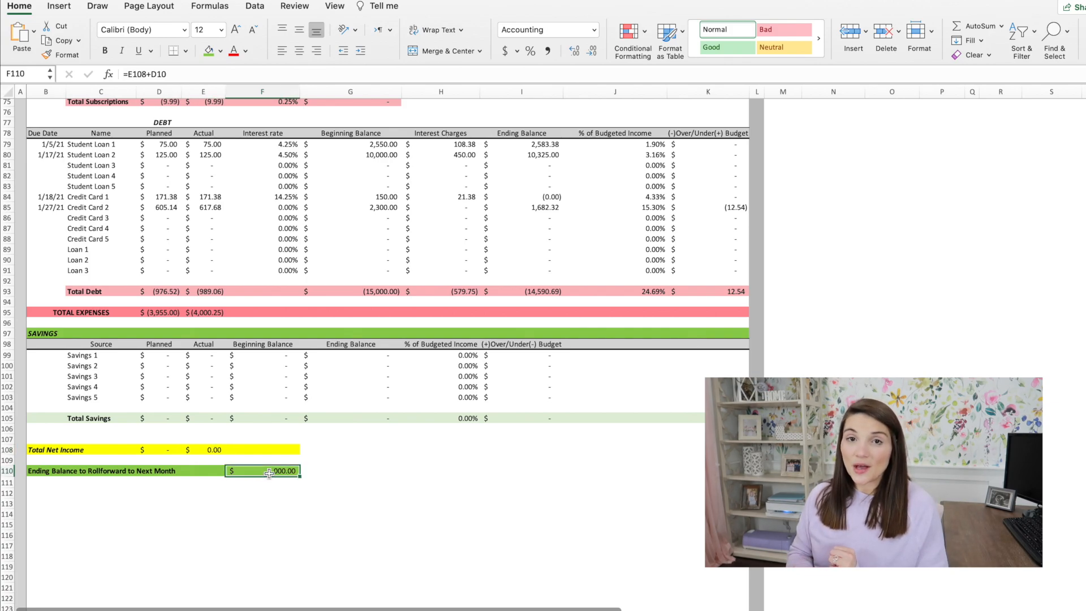
scroll(269, 472, "down", 1)
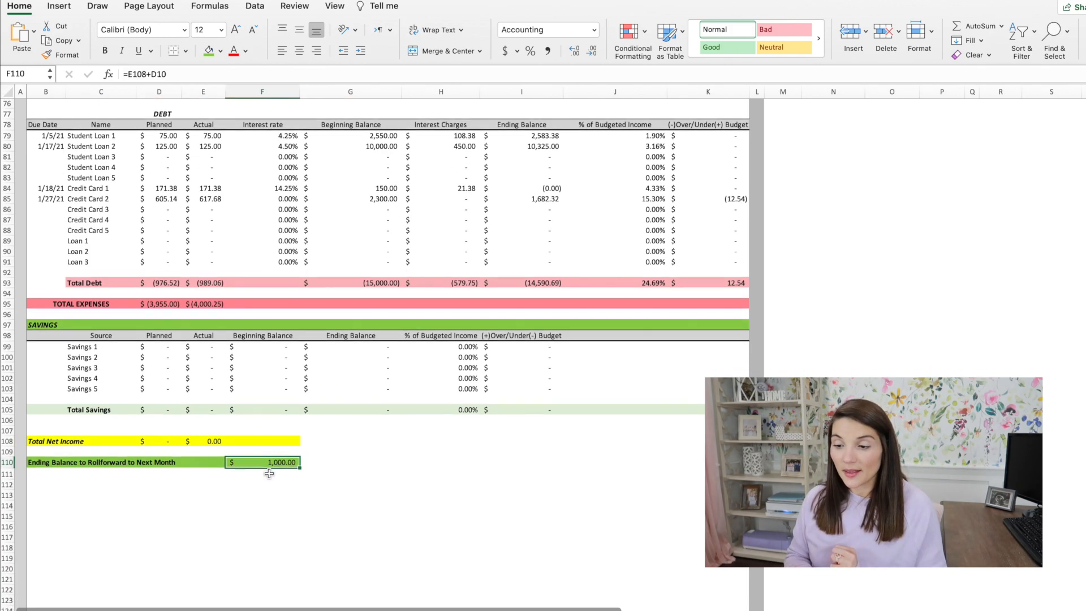
Step: Return to the start of the January budget and review the Income section, Home/Life Expenses and Variable Expense Log
scroll(269, 473, "up", 10)
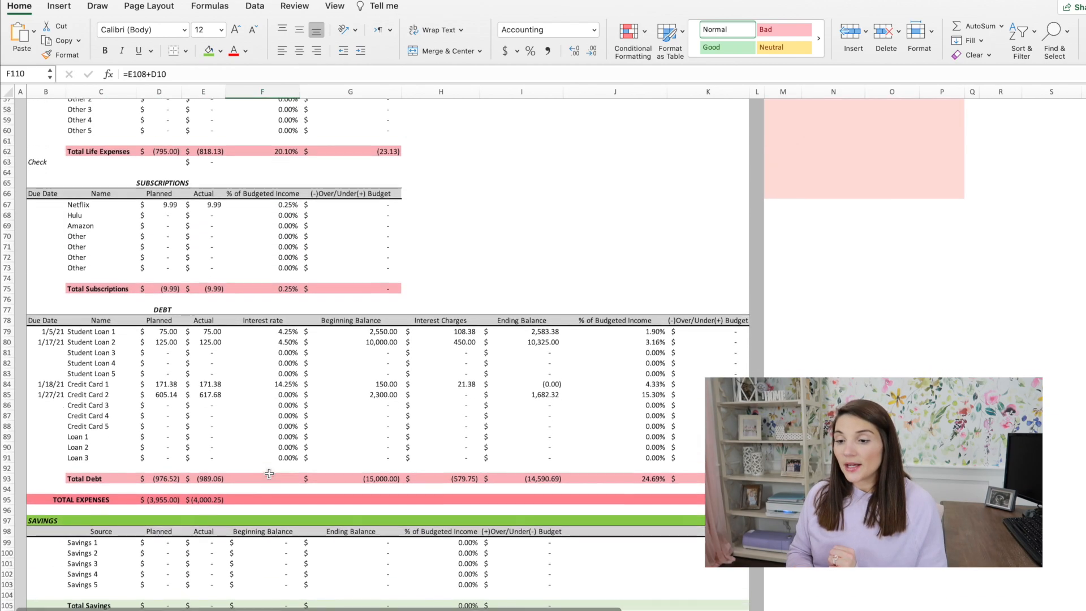
scroll(269, 472, "up", 15)
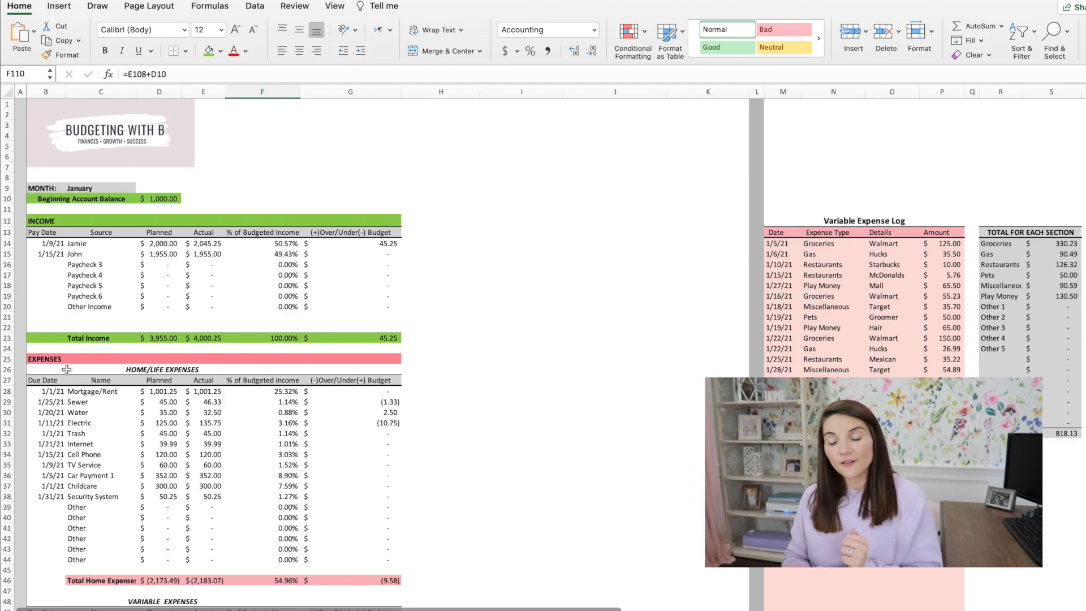
scroll(558, 303, "down", 2)
scroll(558, 304, "up", 2)
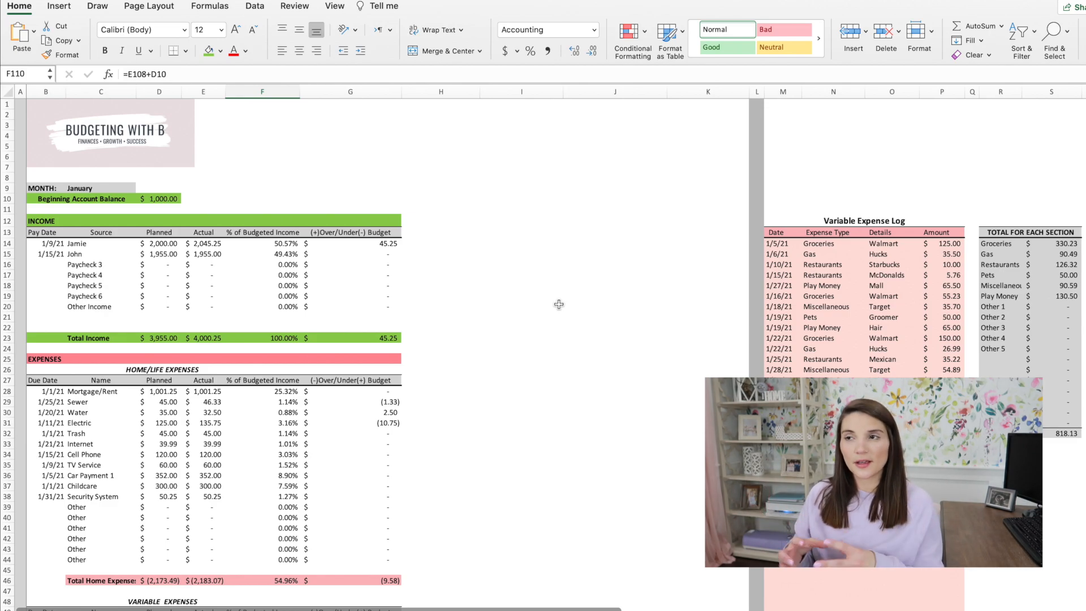
Step: Go back through the expense sections to Debt and highlight the Actual payments from Student Loan 1 through Credit Card 3
scroll(559, 304, "down", 2)
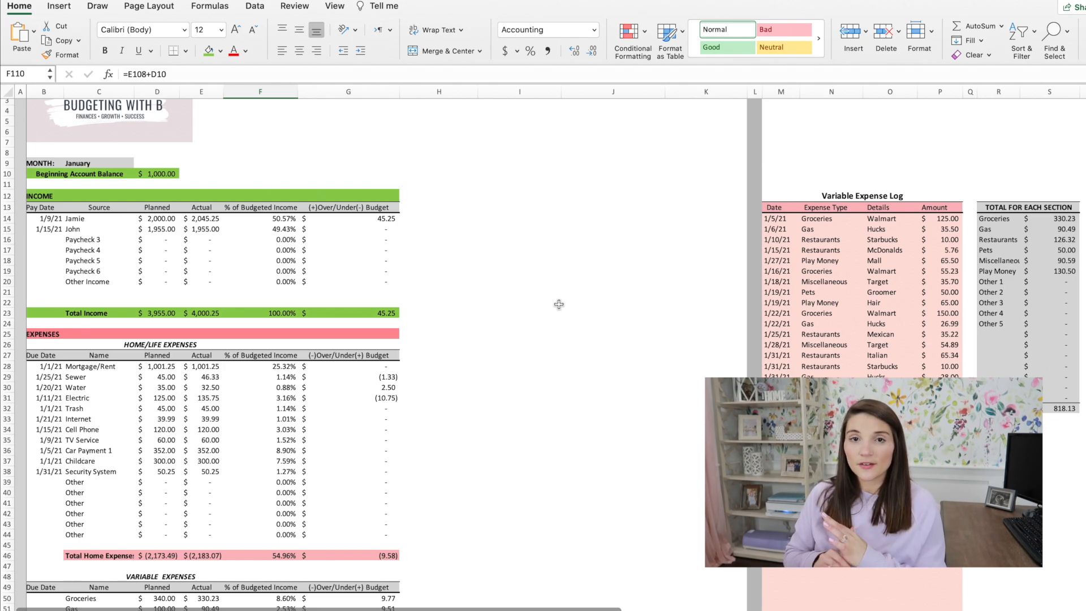
scroll(559, 304, "down", 10)
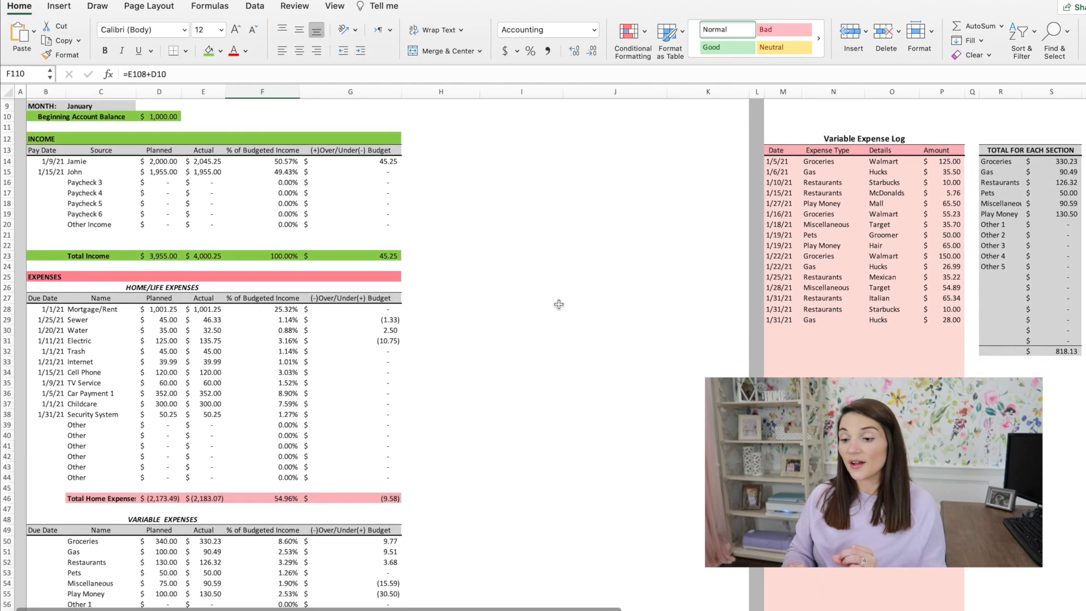
scroll(558, 304, "down", 10)
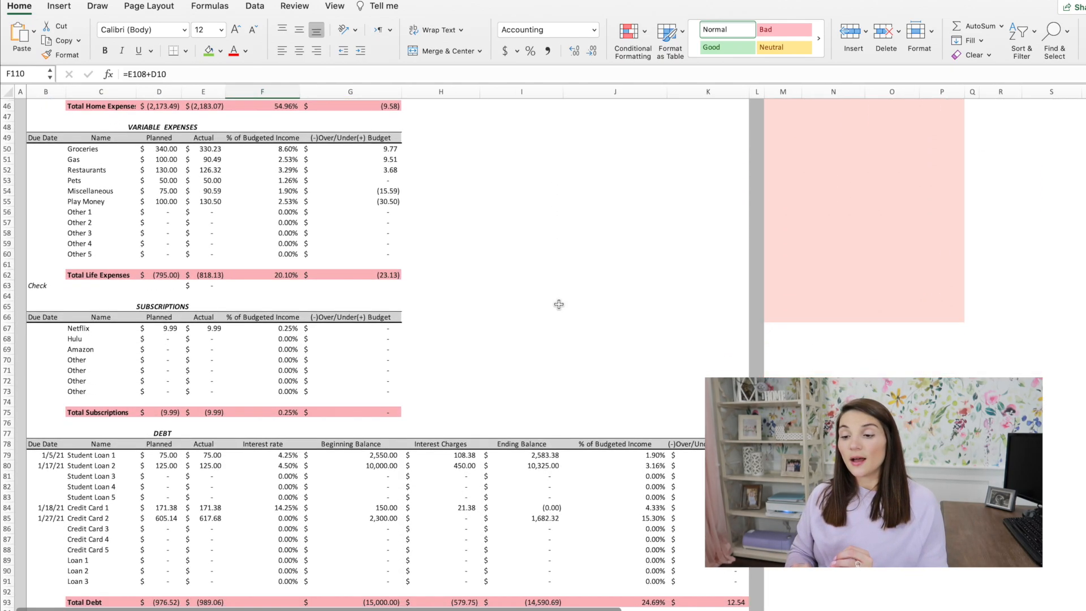
scroll(558, 305, "down", 4)
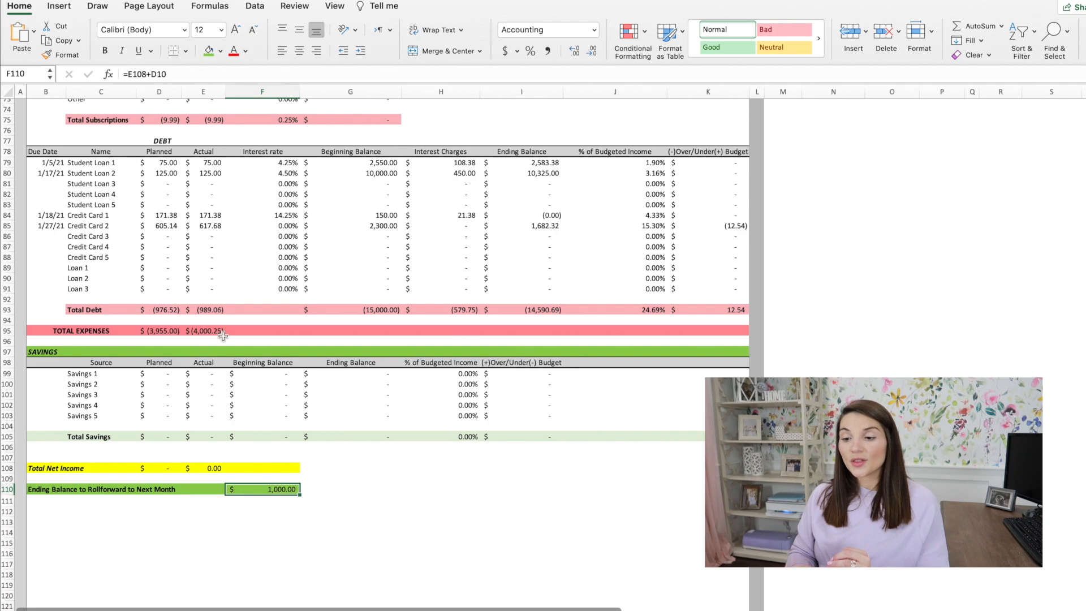
left_click_drag(213, 165, 217, 234)
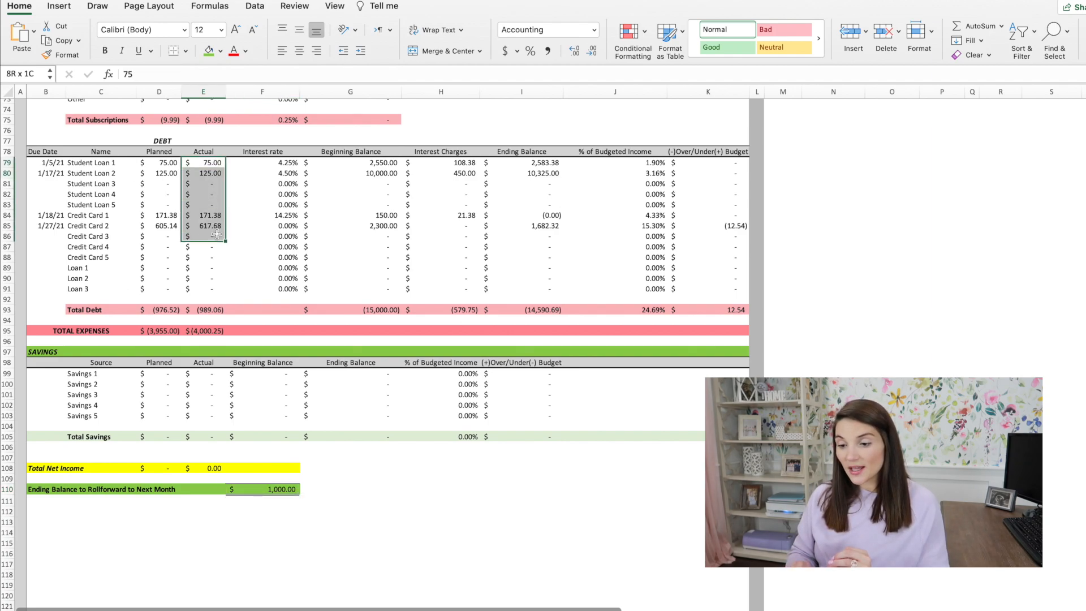